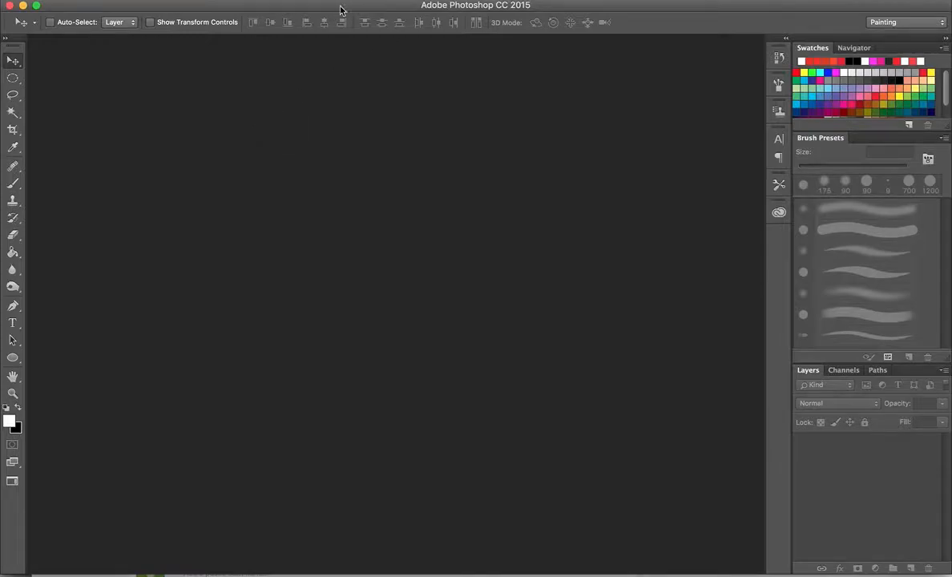
# Step: Switch to the Photography workspace and return to the Painting workspace
pyautogui.click(427, 0)
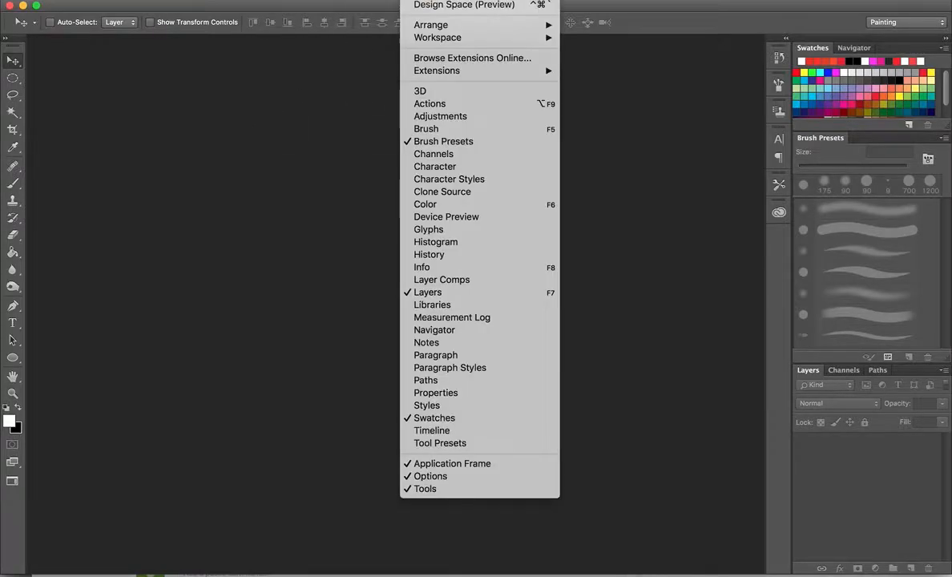
pyautogui.moveTo(450, 39)
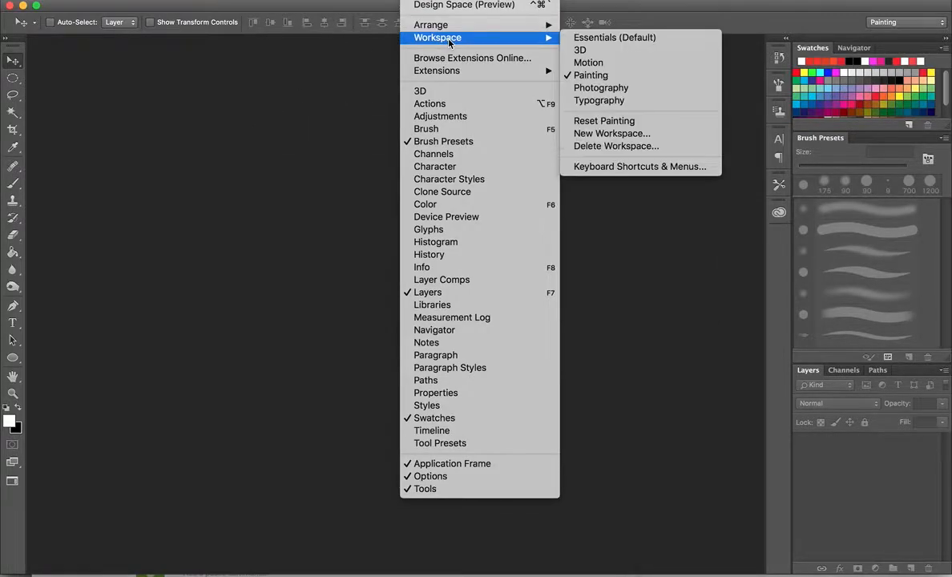
pyautogui.click(604, 88)
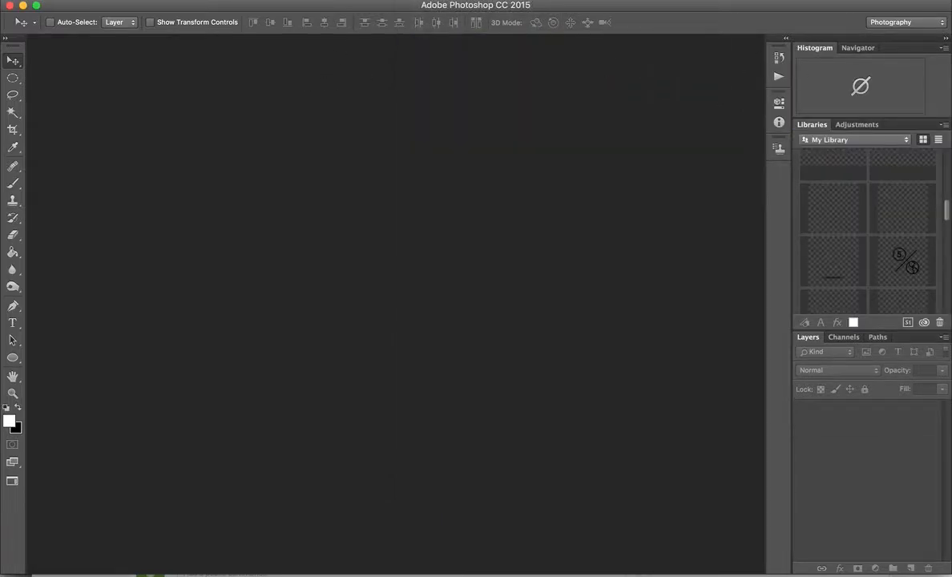
pyautogui.click(417, 1)
pyautogui.moveTo(424, 38)
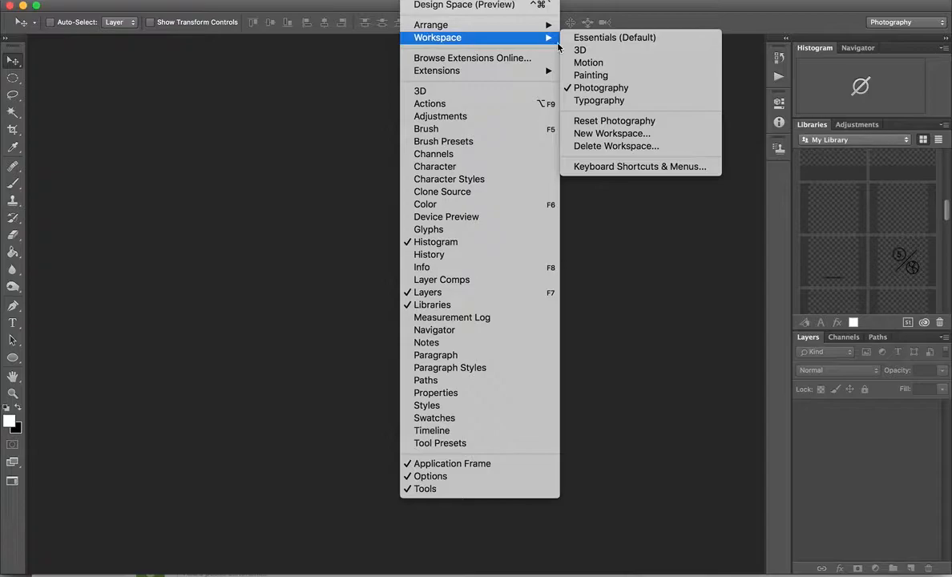
pyautogui.click(618, 77)
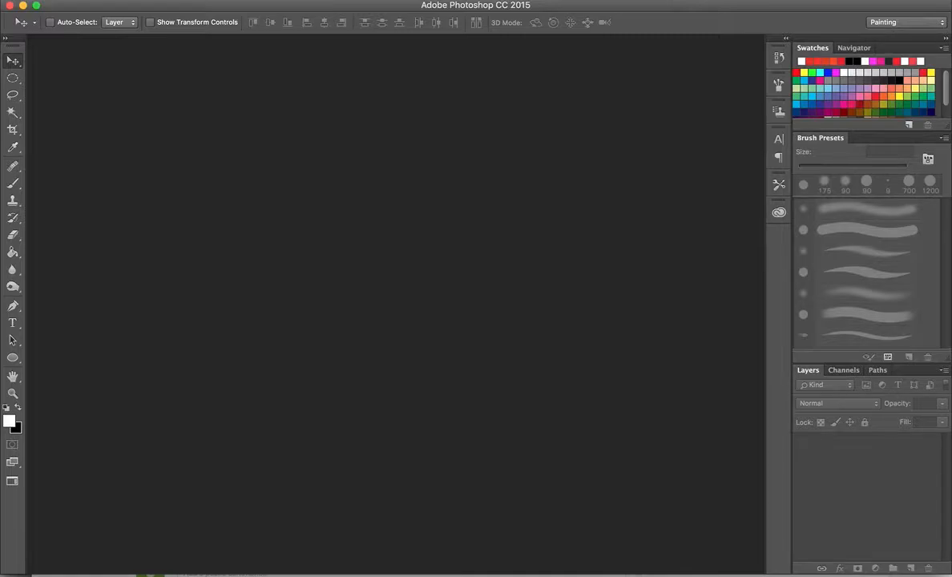
# Step: Create a new 1200 by 1200 pixel RGB document at 72 pixels/inch named Photoshop Demo
pyautogui.click(117, 1)
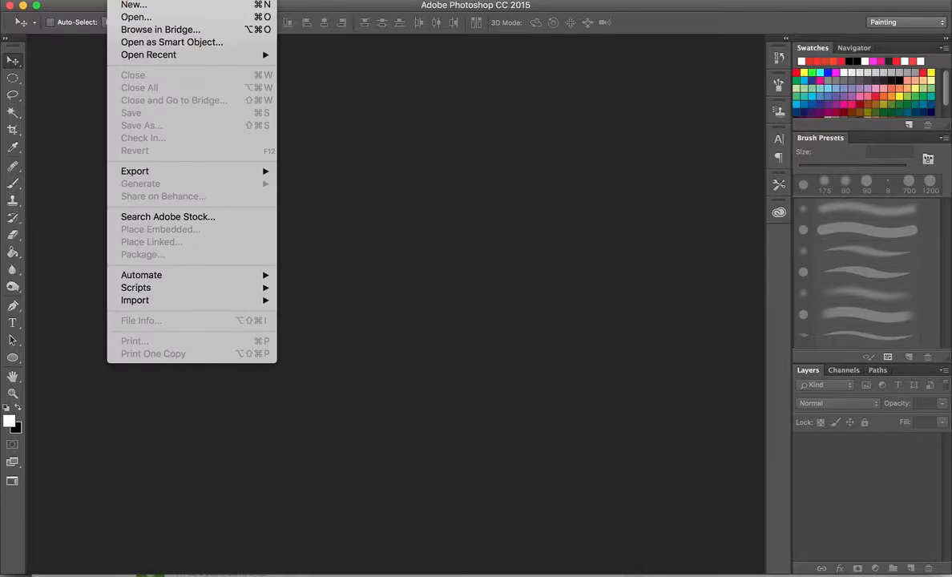
pyautogui.click(128, 5)
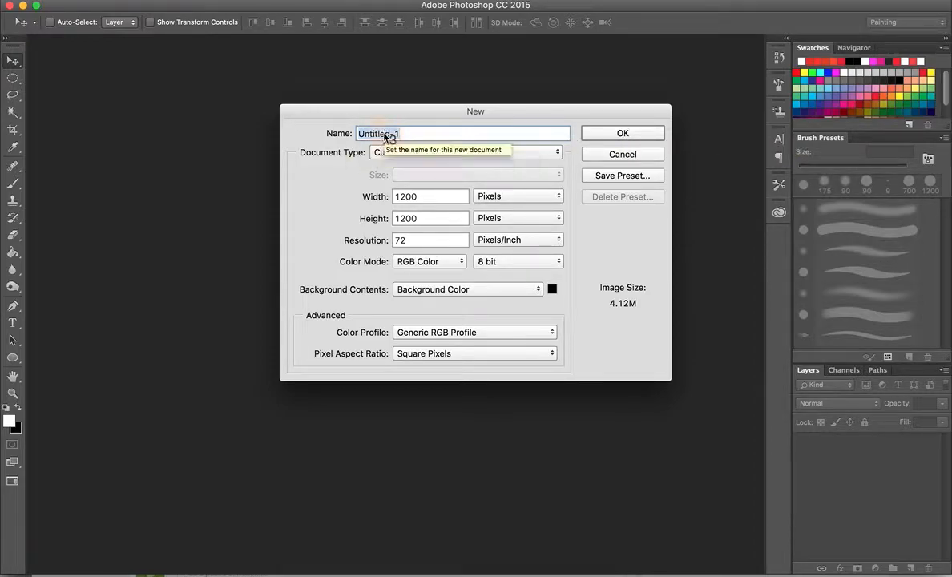
pyautogui.write('Photoshop Demo')
pyautogui.press('Return')
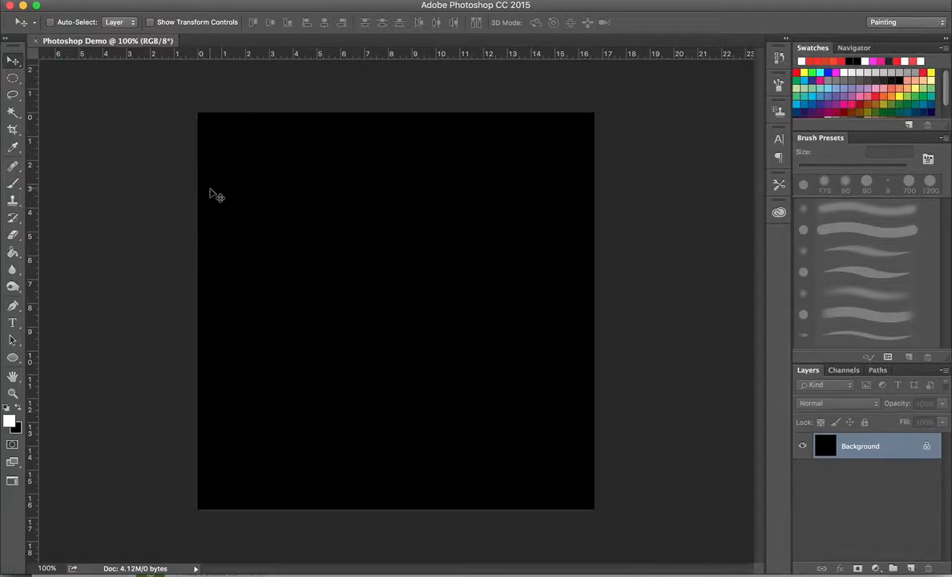
# Step: Place Image.jpg from Downloads as an embedded image, keeping the default Camera Raw settings
pyautogui.click(119, 1)
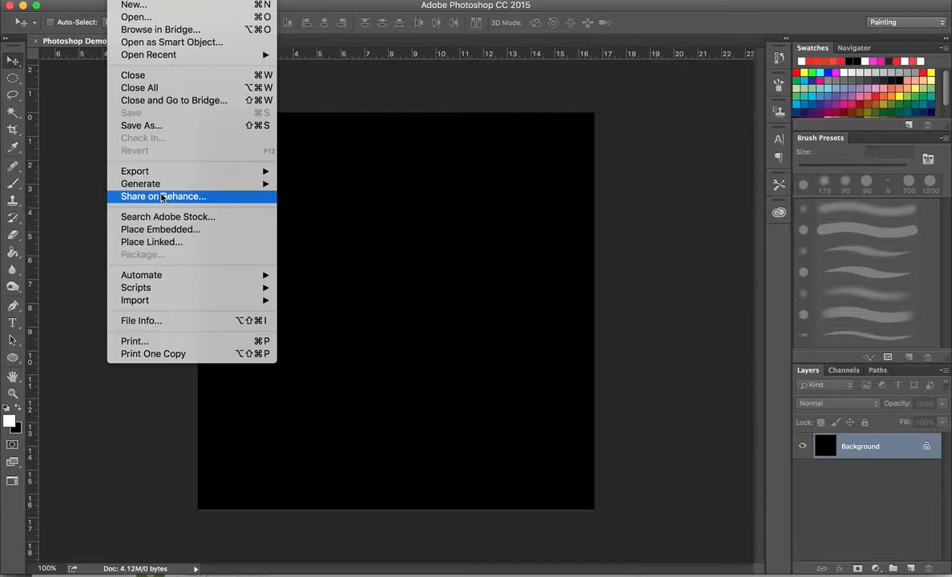
pyautogui.click(166, 229)
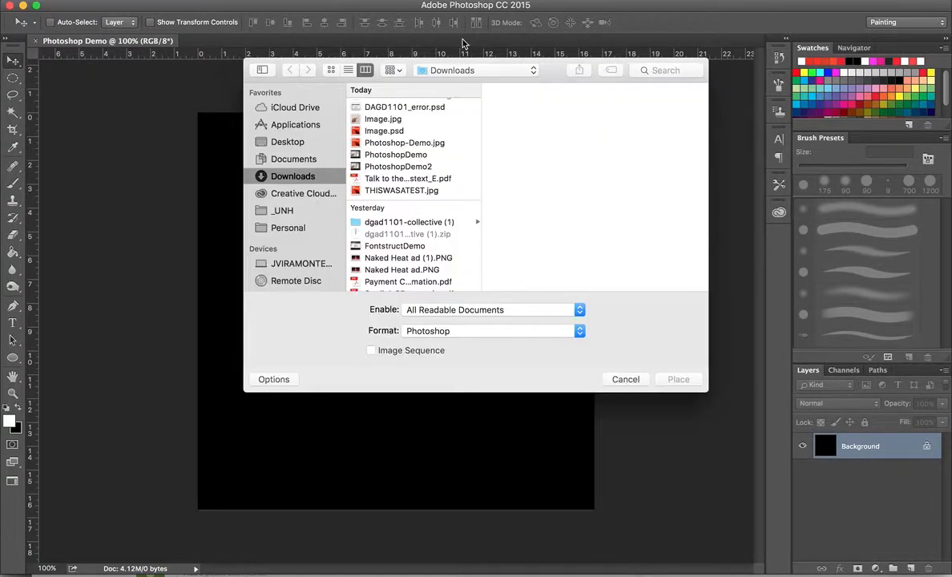
pyautogui.click(374, 119)
pyautogui.press('Return')
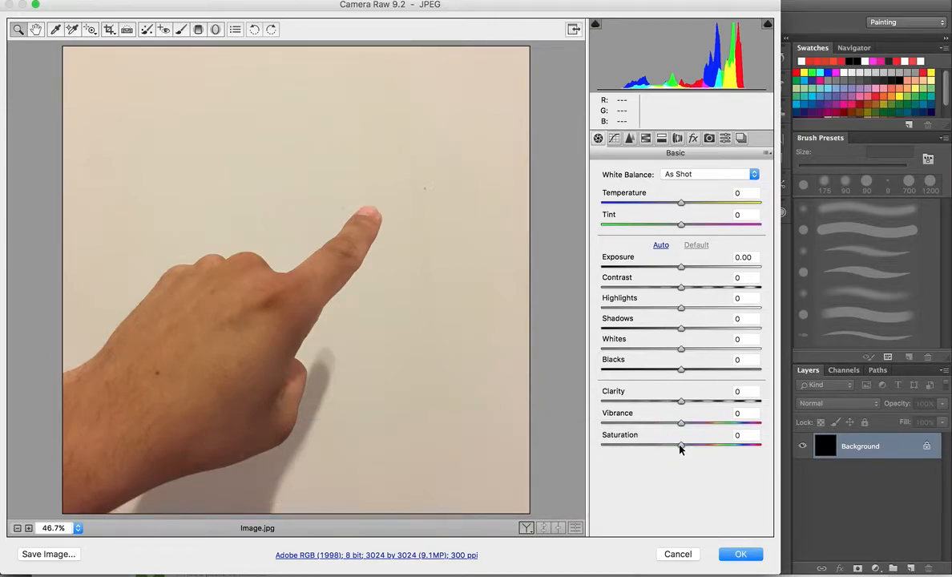
pyautogui.moveTo(681, 448); pyautogui.dragTo(681, 448)
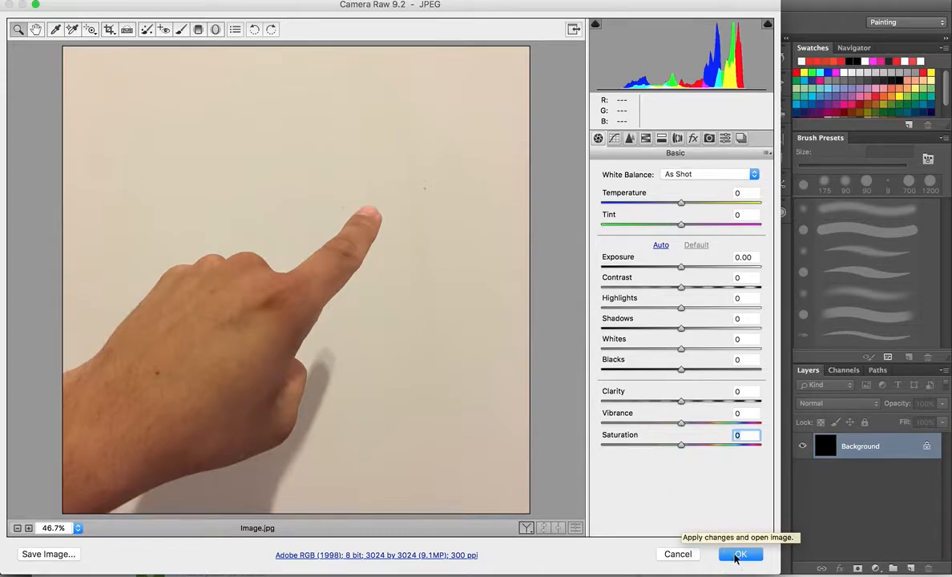
pyautogui.click(738, 555)
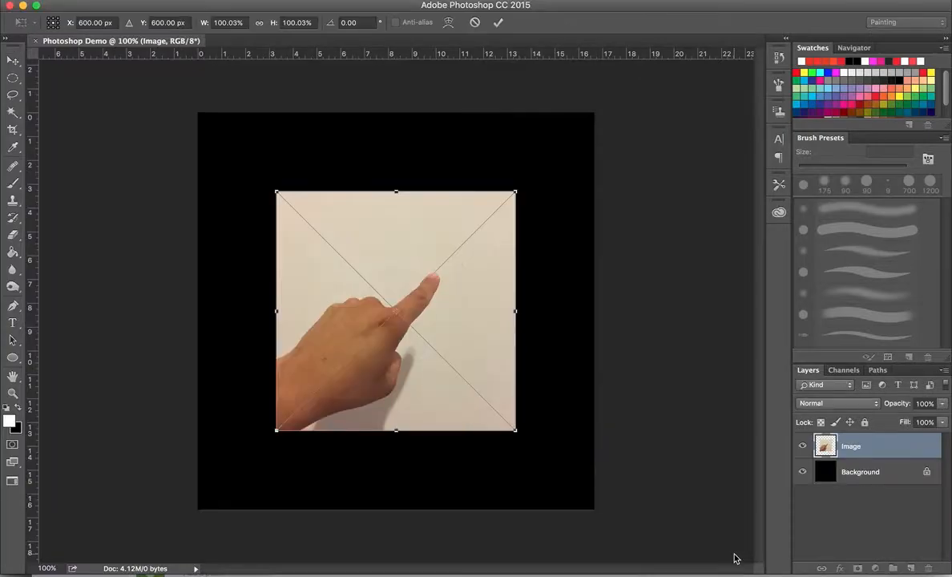
# Step: Move and scale the placed hand photo proportionally to about 165.6% so it fills the whole canvas
pyautogui.moveTo(331, 231); pyautogui.dragTo(265, 170)
pyautogui.moveTo(440, 359); pyautogui.dragTo(598, 513)
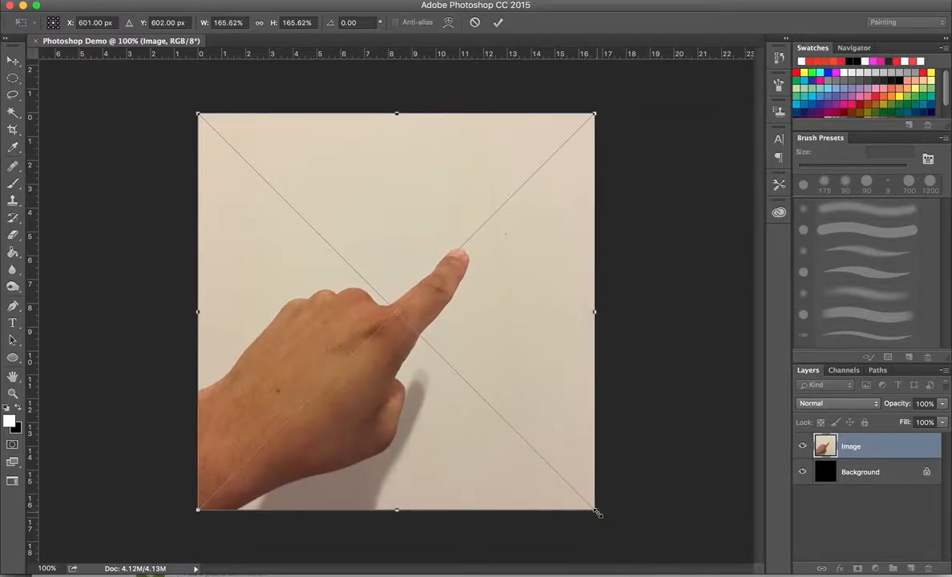
pyautogui.press('Return')
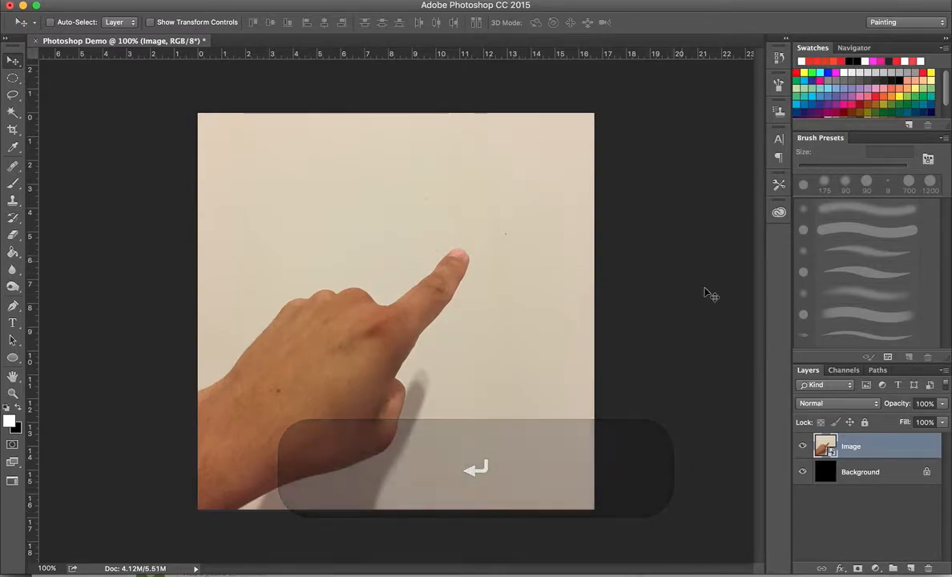
# Step: Rasterize the Image layer
pyautogui.rightClick(833, 449)
pyautogui.click(851, 449)
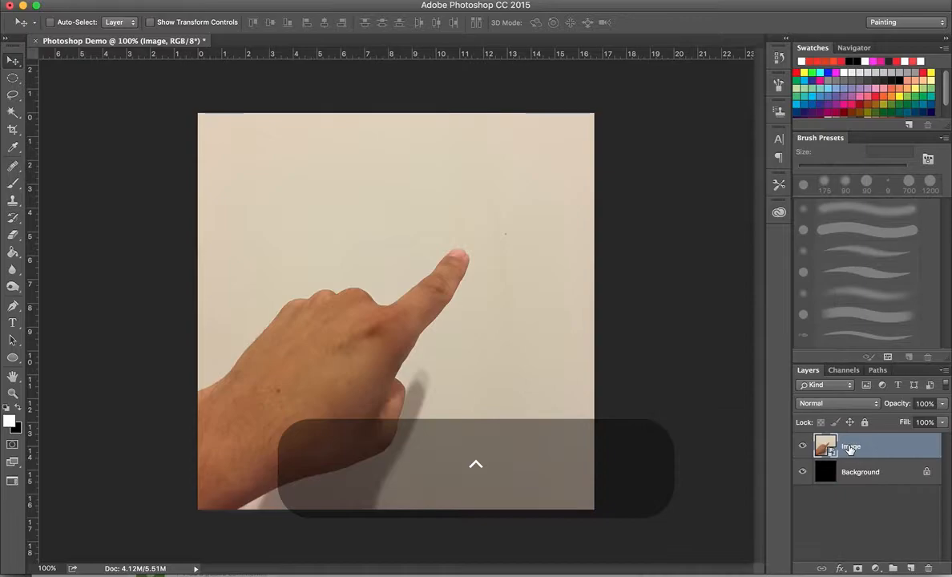
pyautogui.rightClick(851, 448)
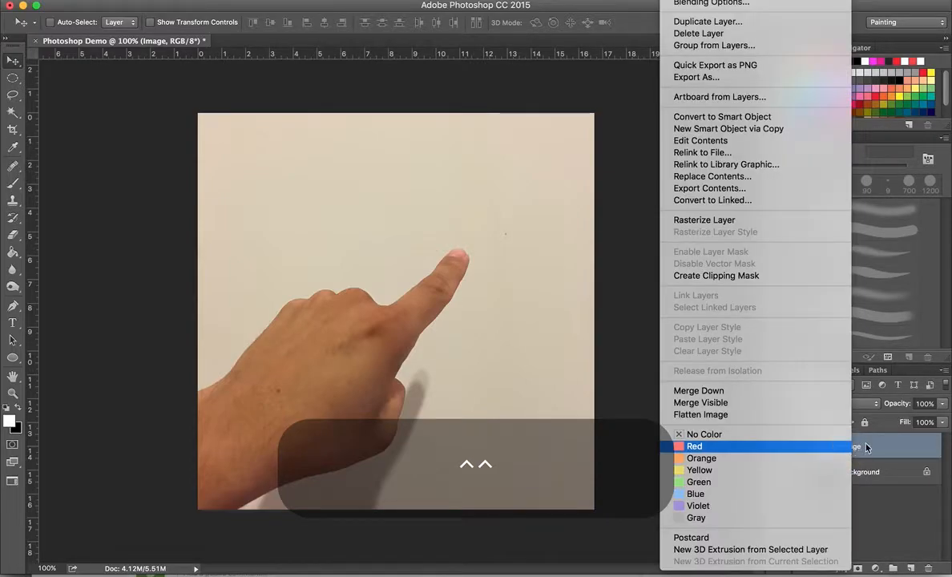
pyautogui.click(801, 227)
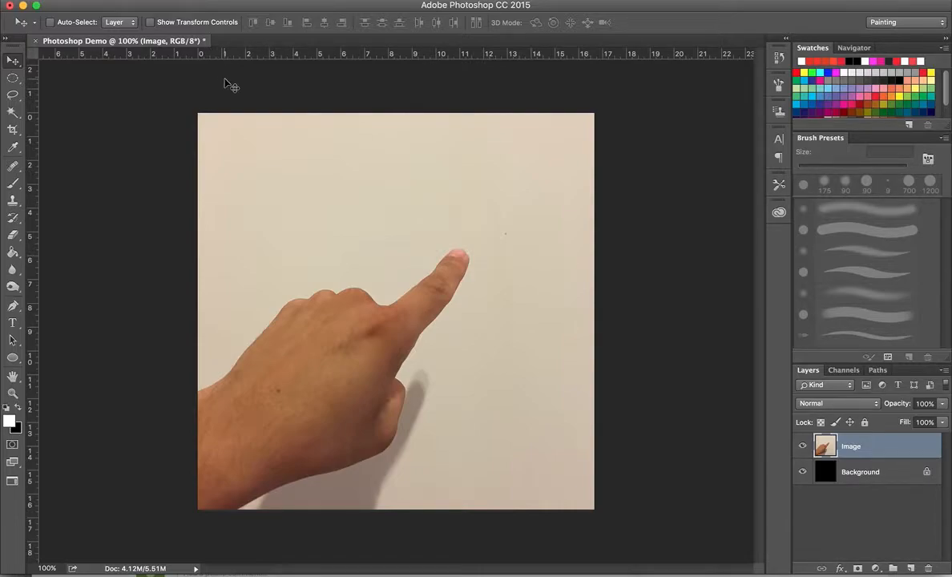
# Step: Desaturate the Image layer to turn the hand photo black and white
pyautogui.click(183, 3)
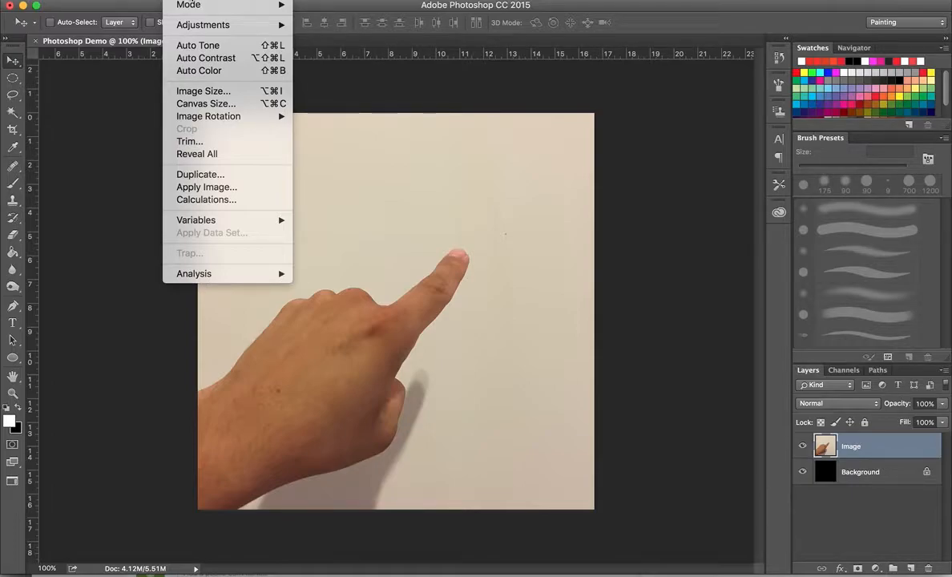
pyautogui.moveTo(192, 25)
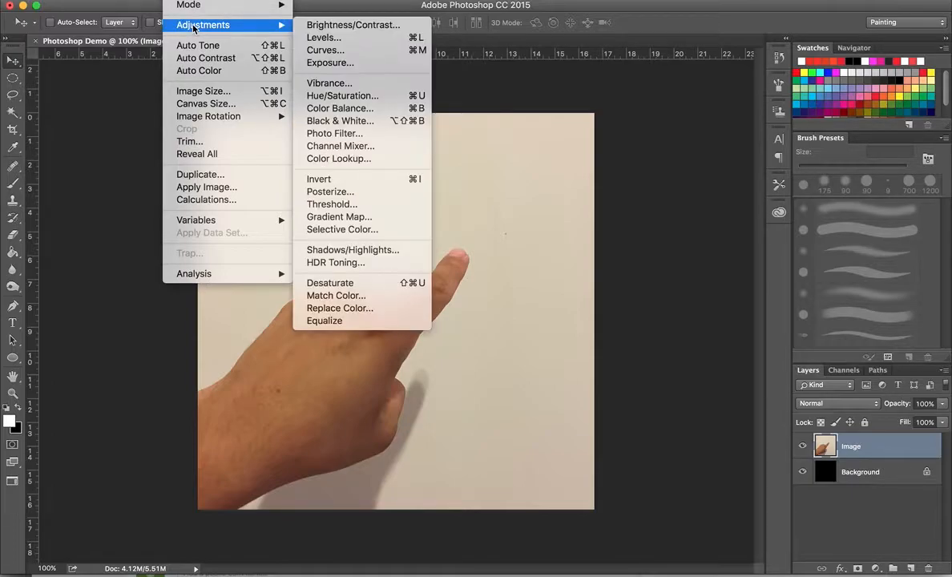
pyautogui.click(380, 286)
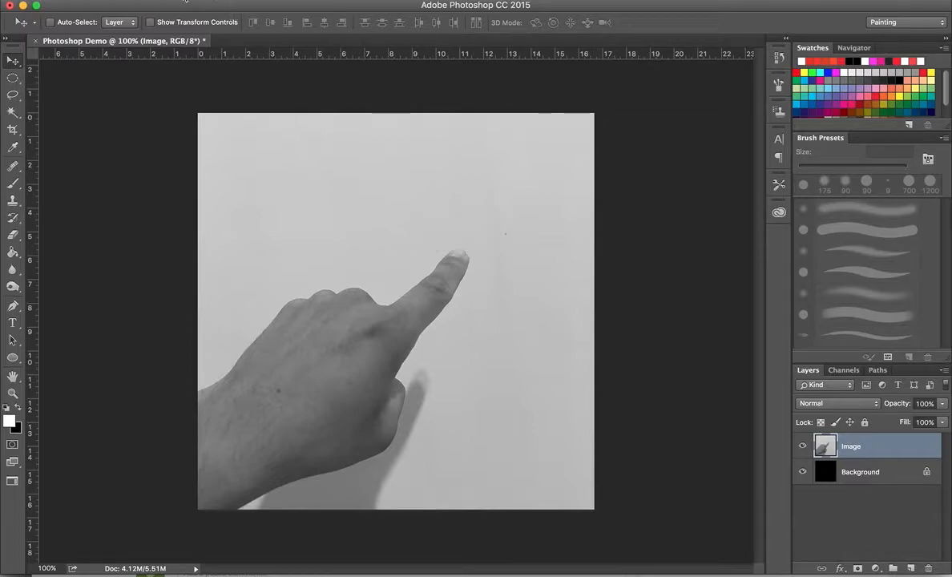
# Step: Apply Brightness/Contrast to the Image layer, raising the contrast to about 46 and adjusting the brightness
pyautogui.click(185, 1)
pyautogui.moveTo(194, 25)
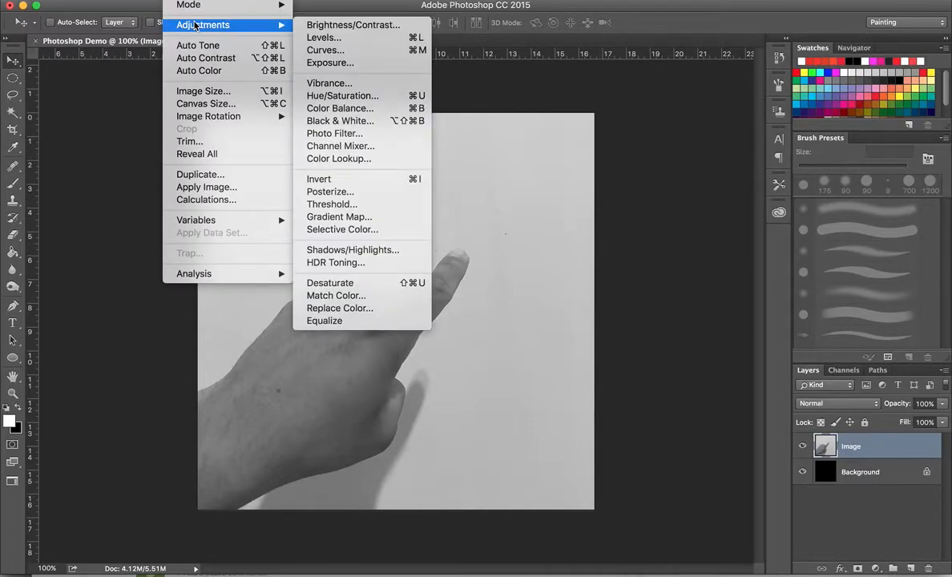
pyautogui.click(349, 26)
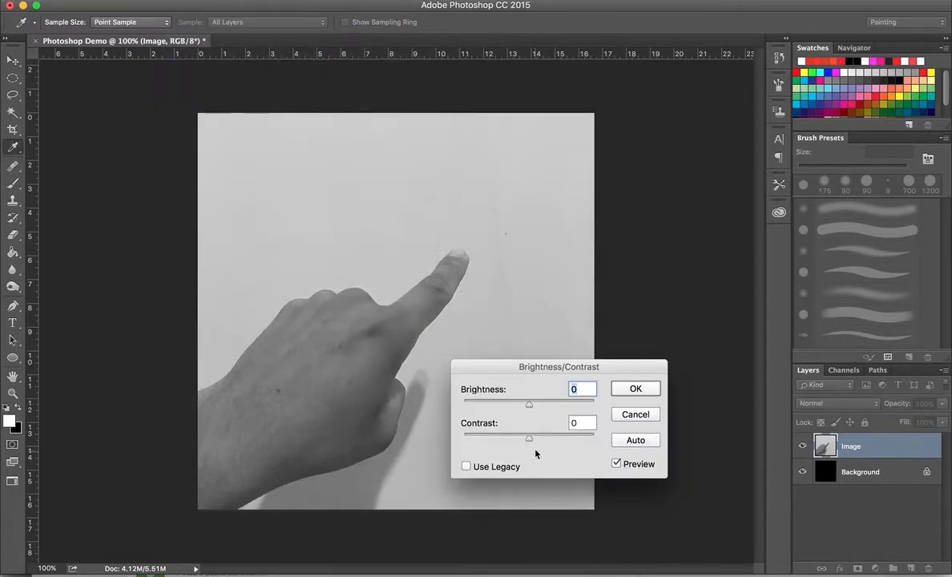
pyautogui.moveTo(529, 441); pyautogui.dragTo(559, 447)
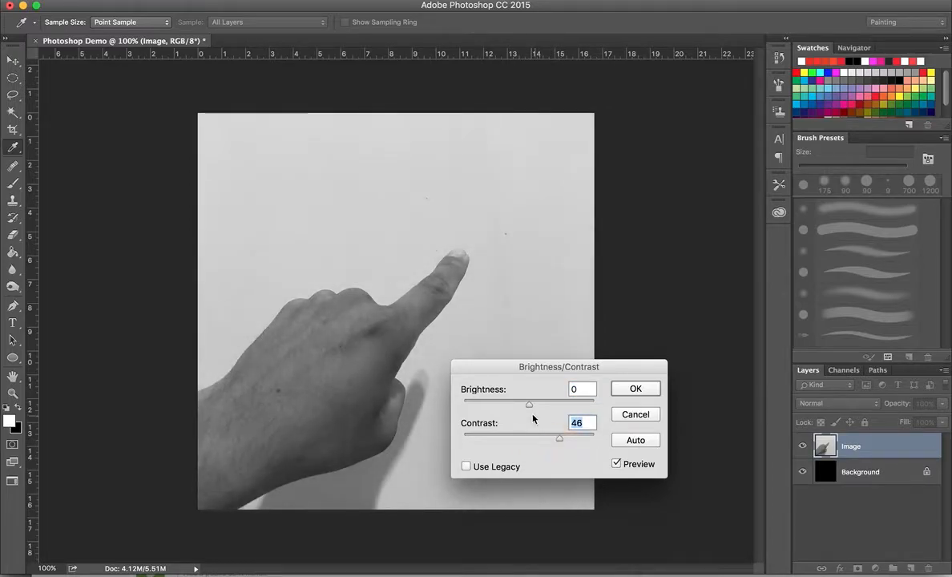
pyautogui.moveTo(530, 405); pyautogui.dragTo(531, 407)
pyautogui.moveTo(557, 445); pyautogui.dragTo(560, 442)
pyautogui.click(635, 389)
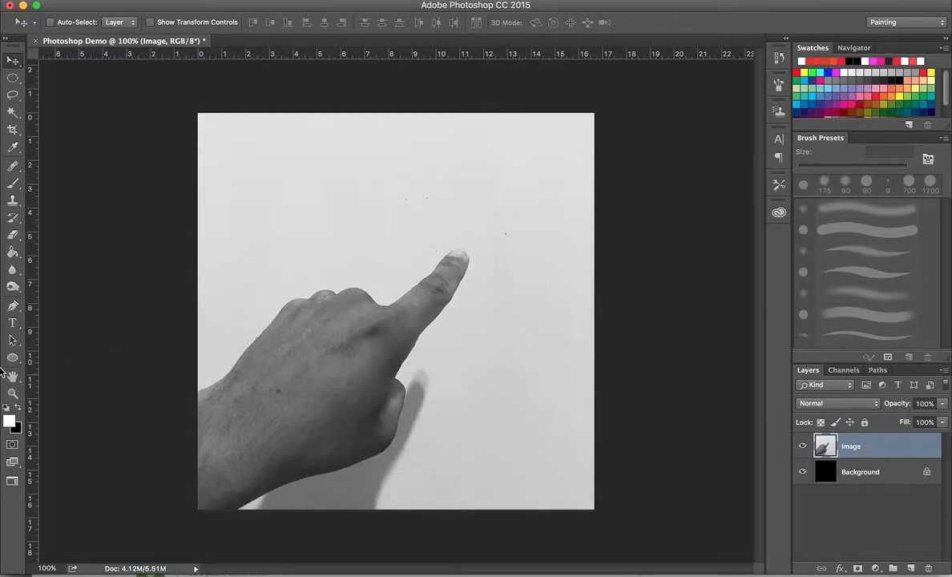
# Step: Activate the Pen tool and magnify the wrist's upper edge at the left border of the canvas to 400%
pyautogui.click(13, 306)
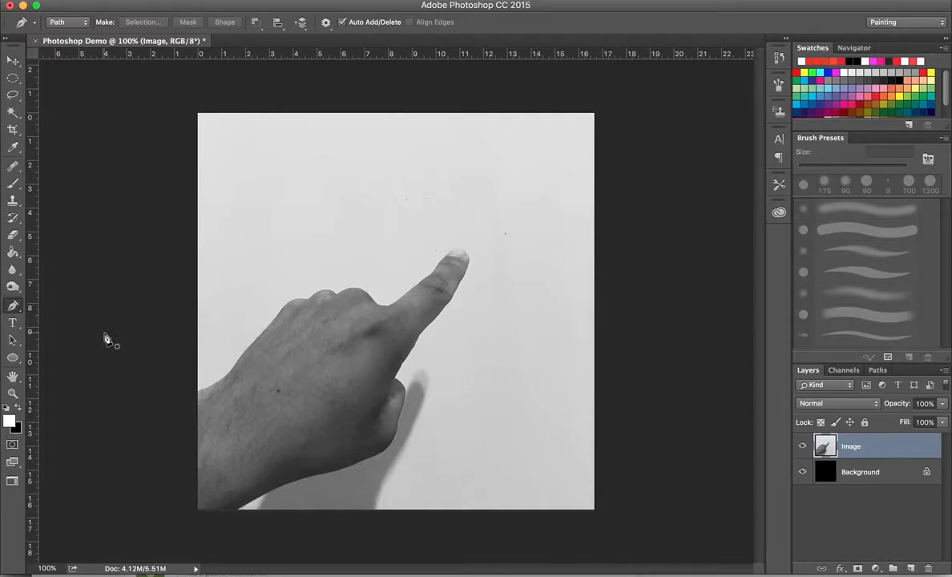
pyautogui.press('super+equal')
pyautogui.press('super+minus')
pyautogui.press('super+equal')
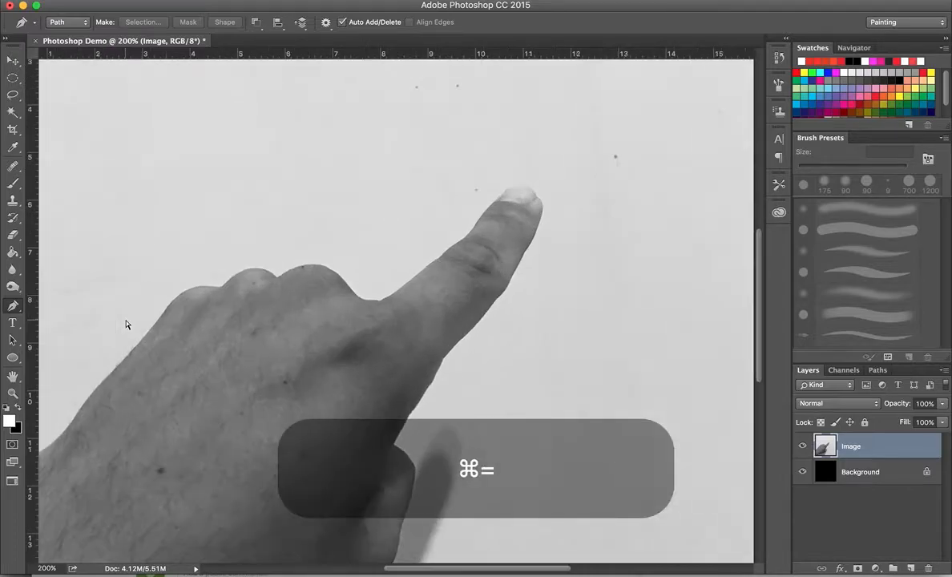
pyautogui.press('super+minus')
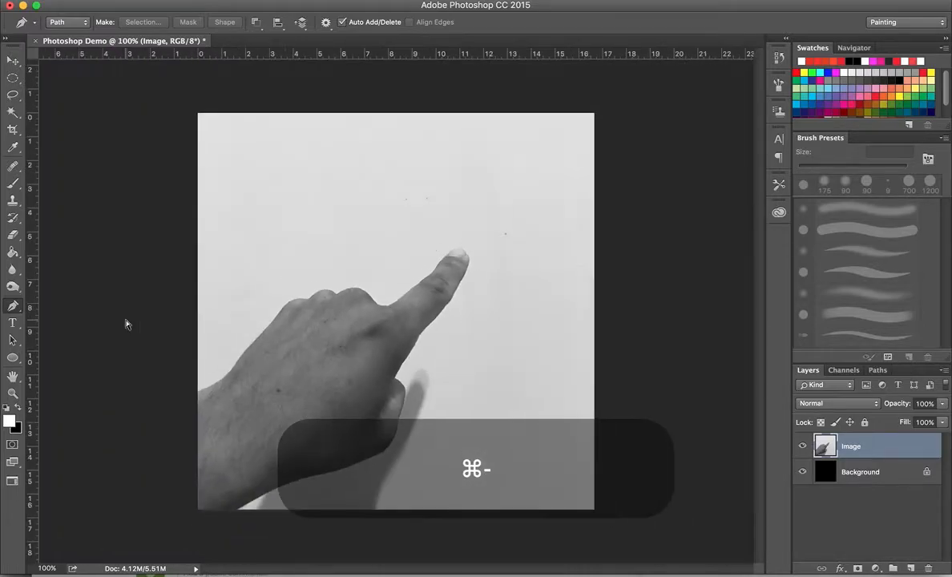
pyautogui.press('super+equal')
pyautogui.press('super+minus')
pyautogui.press('super+equal')
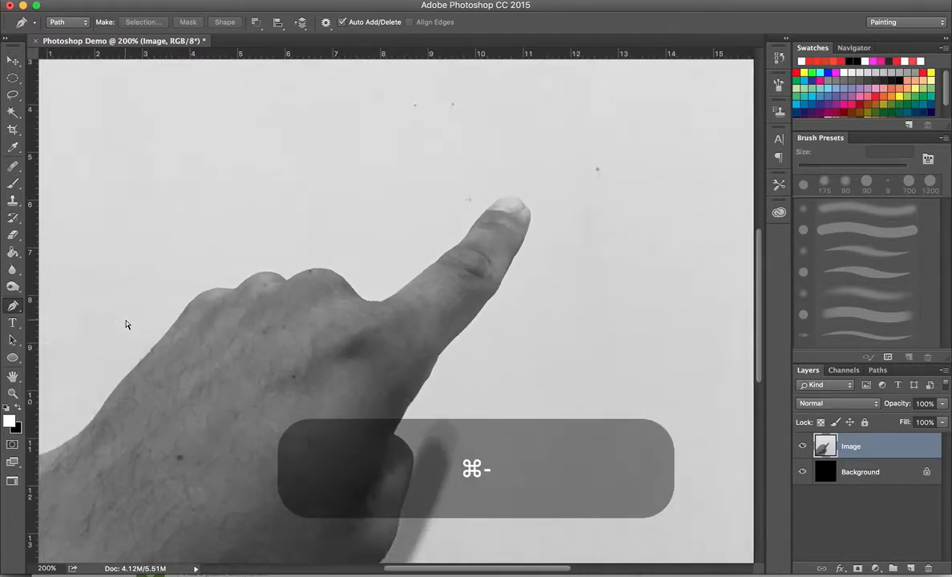
pyautogui.press('super+minus')
pyautogui.press('super+equal')
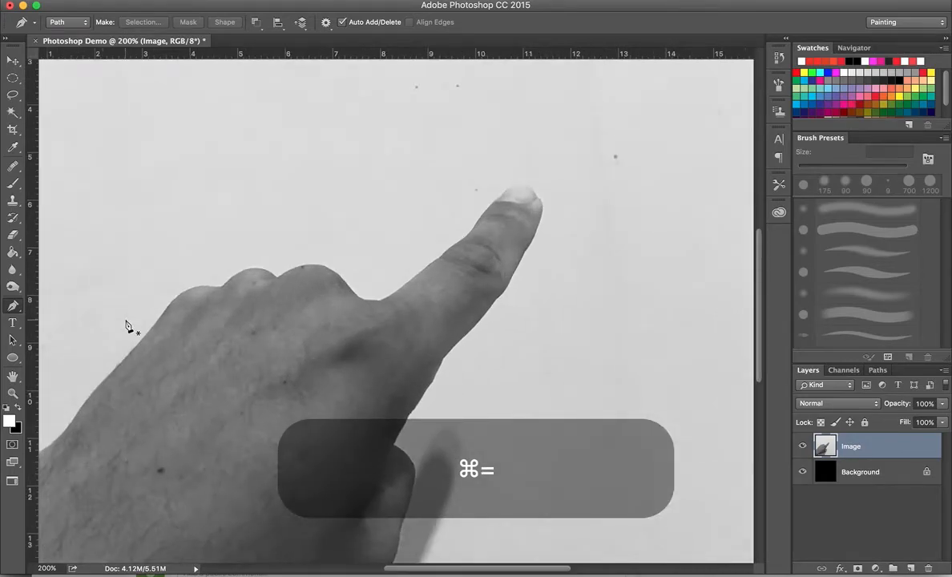
pyautogui.press('super+equal')
pyautogui.press('super+equal')
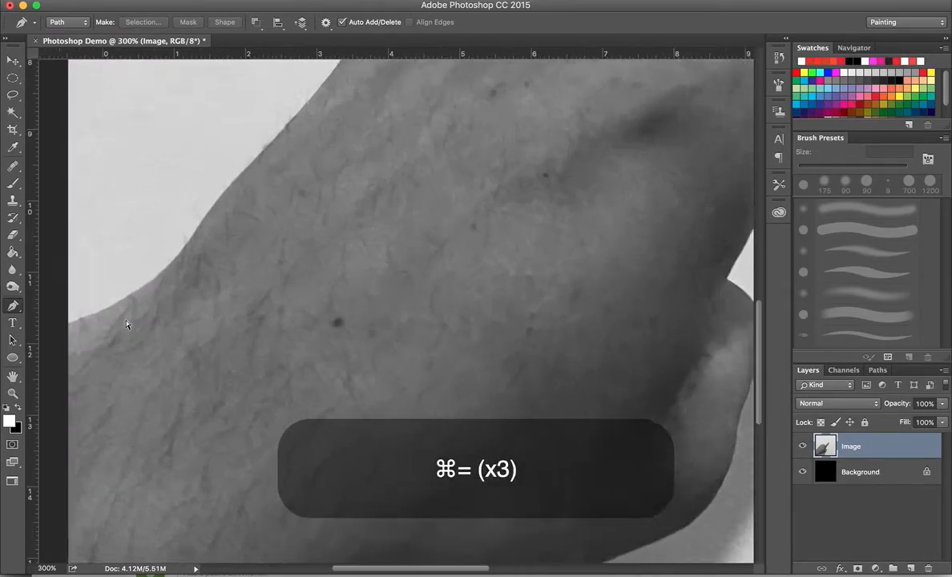
pyautogui.scroll(5, 128, 329)
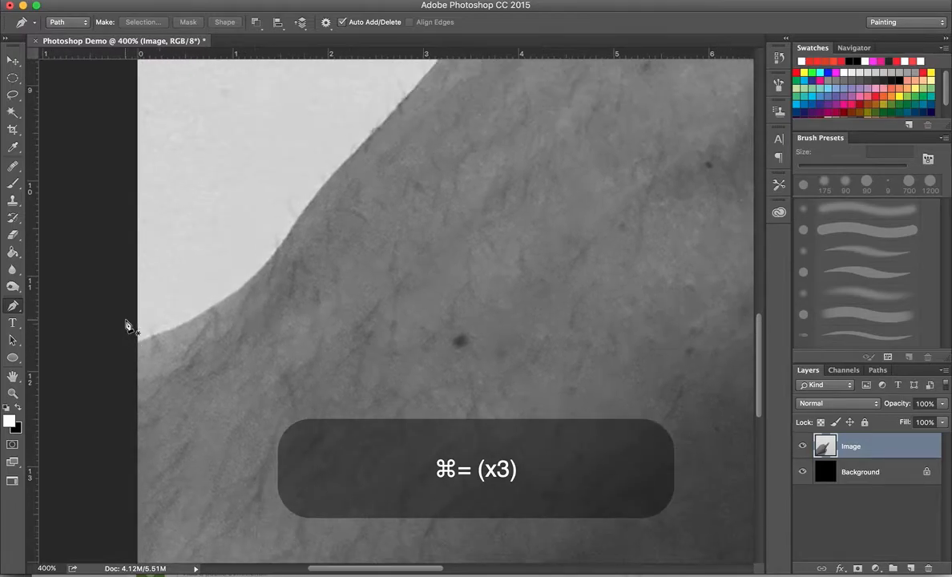
# Step: Start a Pen path at the canvas's left border beside the wrist and trace curved anchor points along the wrist's upper edge
pyautogui.click(135, 389)
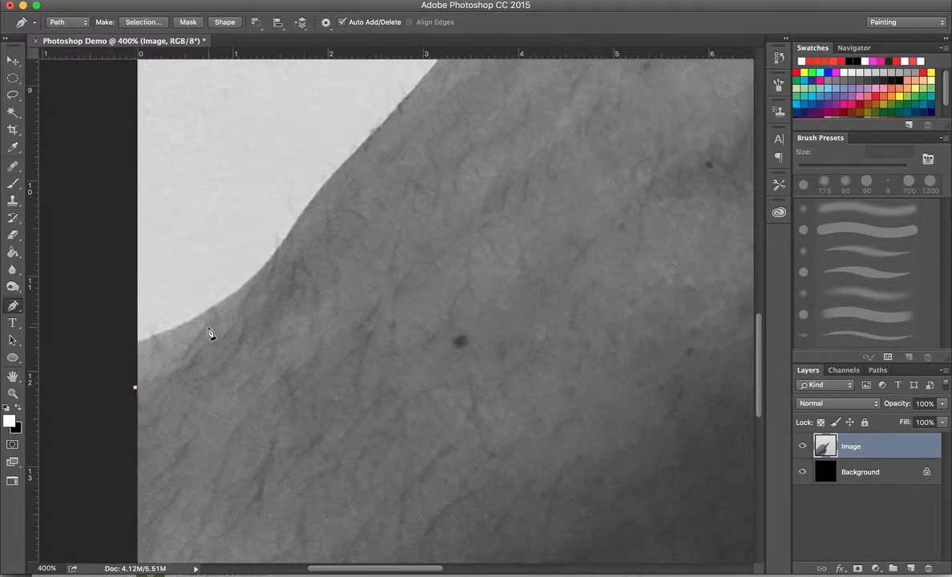
pyautogui.moveTo(222, 314); pyautogui.dragTo(246, 287)
pyautogui.moveTo(288, 234); pyautogui.dragTo(304, 215)
pyautogui.moveTo(325, 178); pyautogui.dragTo(347, 160)
# Step: Continue the path up the back of the hand and over the first two knuckles to the notch before the largest knuckle
pyautogui.press('space')
pyautogui.moveTo(433, 220); pyautogui.dragTo(309, 452)
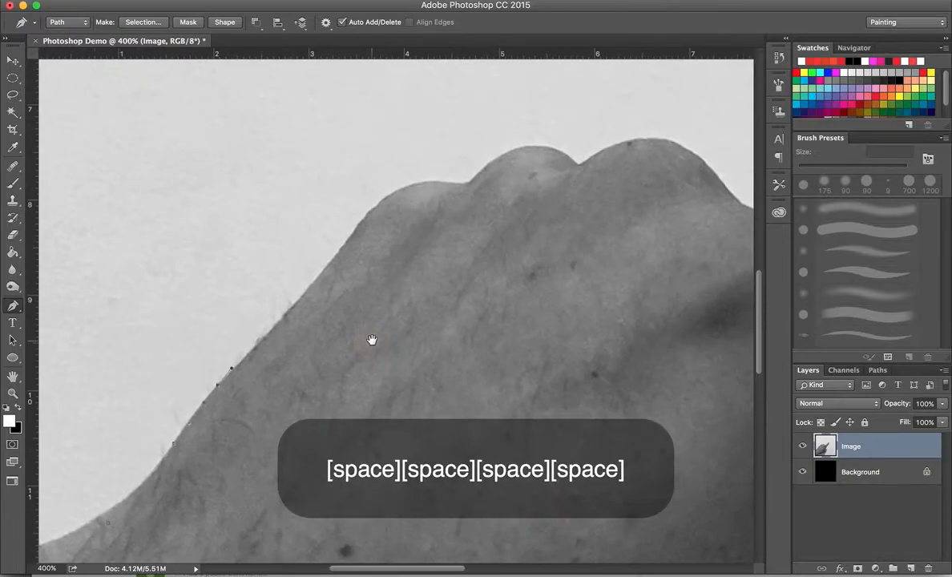
pyautogui.click(274, 343)
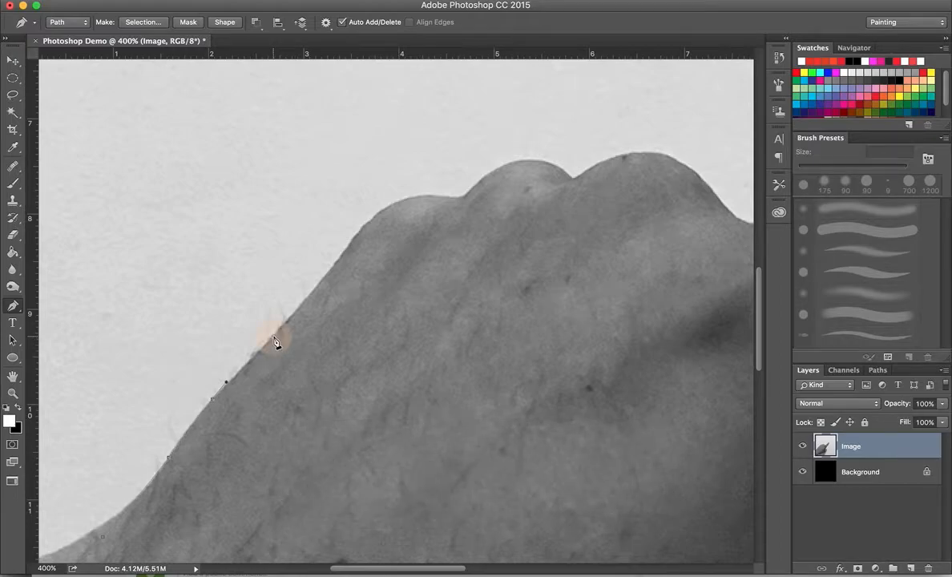
pyautogui.moveTo(290, 318); pyautogui.dragTo(293, 314)
pyautogui.moveTo(319, 279); pyautogui.dragTo(423, 195)
pyautogui.click(461, 198)
pyautogui.click(494, 170)
pyautogui.moveTo(503, 167); pyautogui.dragTo(577, 181)
# Step: Trace the path over the largest knuckle and through the dip at the base of the pointing finger
pyautogui.press('space')
pyautogui.moveTo(529, 209); pyautogui.dragTo(491, 209)
pyautogui.press('space')
pyautogui.moveTo(584, 175); pyautogui.dragTo(427, 252)
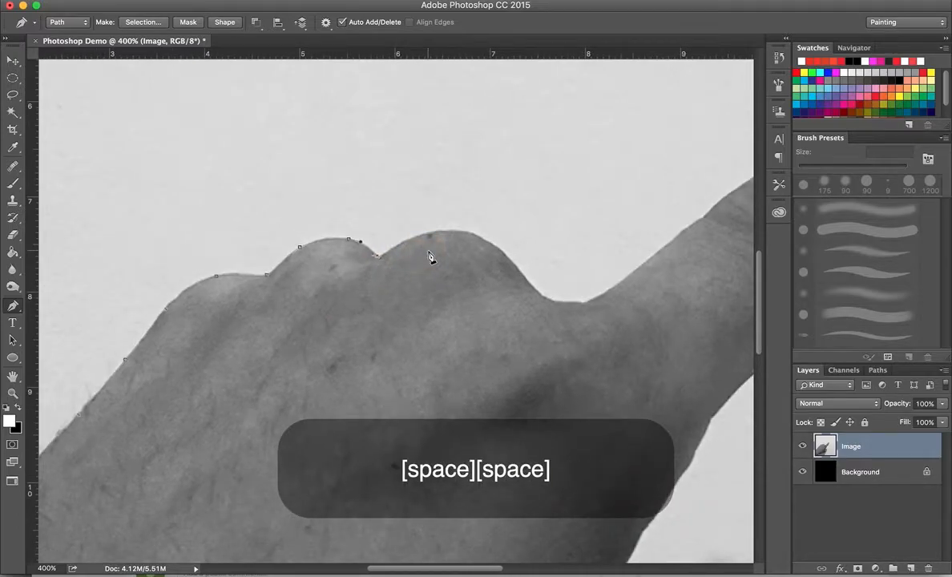
pyautogui.moveTo(412, 238); pyautogui.dragTo(518, 270)
pyautogui.click(542, 299)
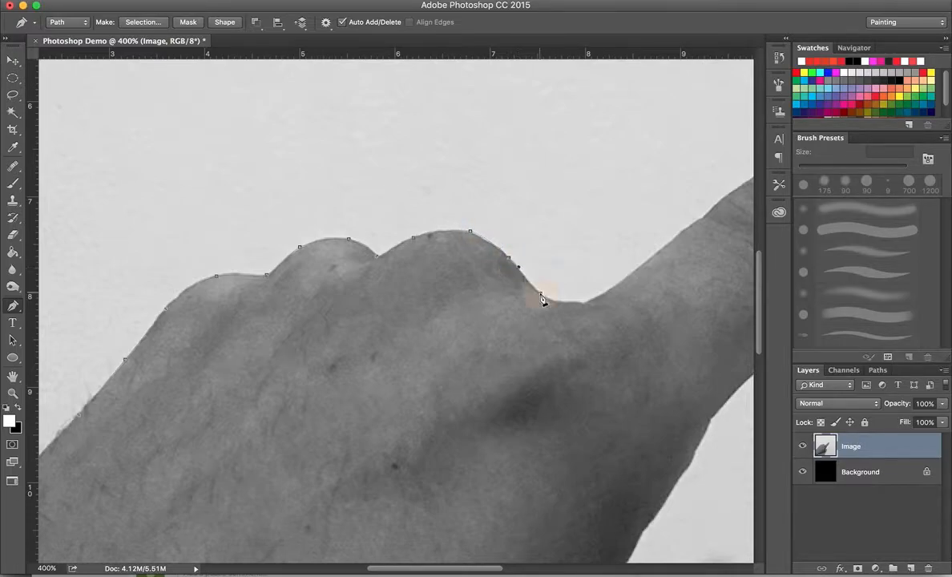
pyautogui.moveTo(553, 304); pyautogui.dragTo(584, 307)
pyautogui.click(592, 304)
# Step: Extend the path along the upper edge of the pointing finger, past the middle joint toward the fingernail
pyautogui.moveTo(635, 271); pyautogui.dragTo(453, 340)
pyautogui.press('space')
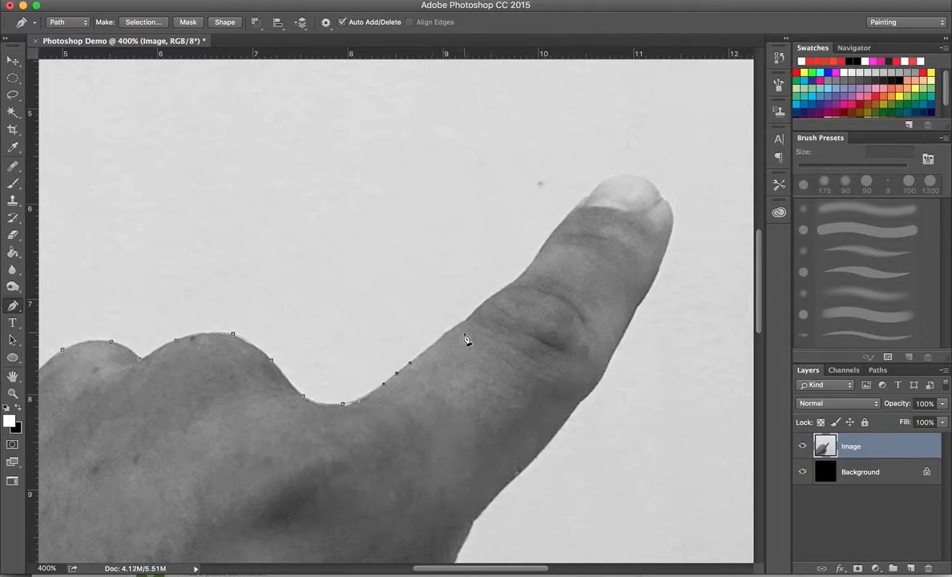
pyautogui.press('space')
pyautogui.press('space')
pyautogui.press('space')
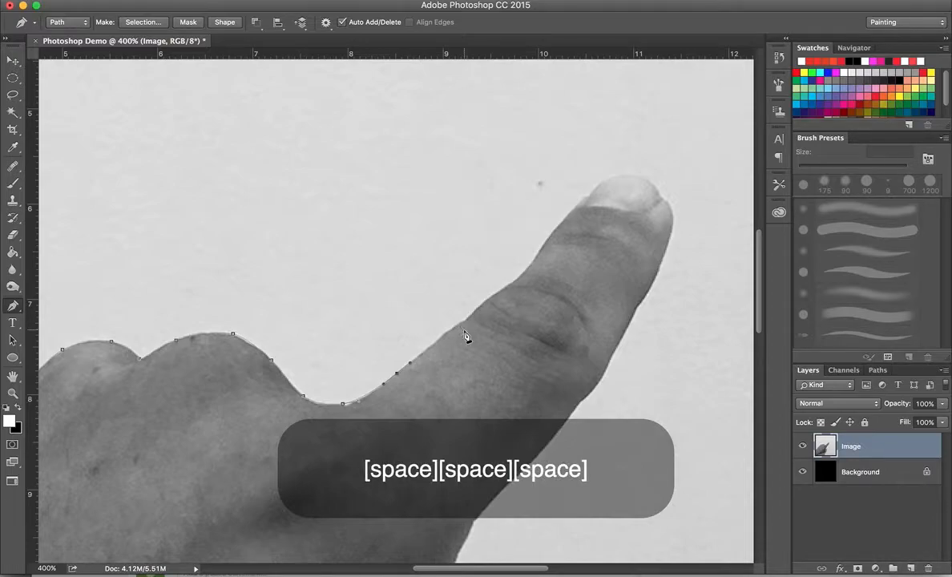
pyautogui.moveTo(455, 333); pyautogui.dragTo(458, 251)
pyautogui.press('space')
pyautogui.press('space')
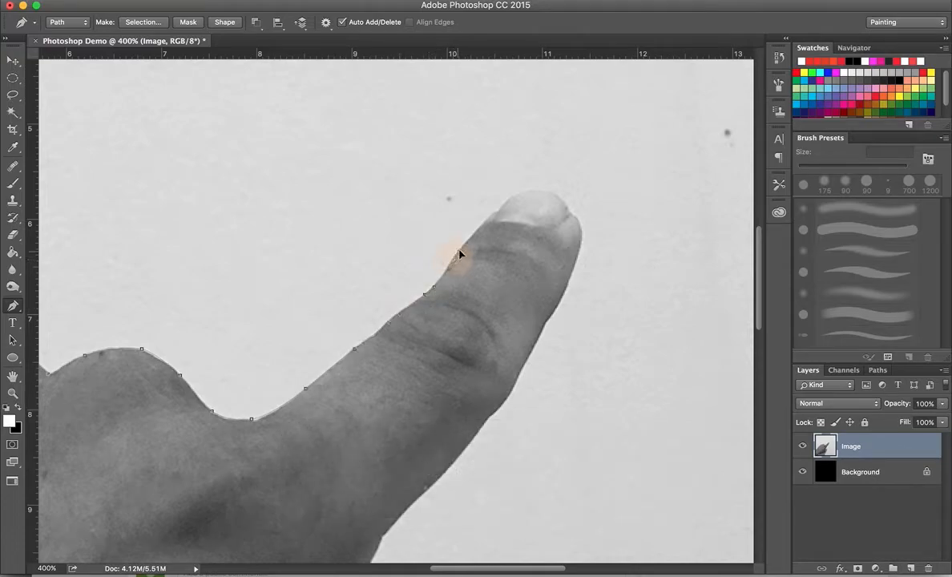
# Step: Undo the last anchor point and place it again on the finger's upper edge below the nail, adjusting its position and curve
pyautogui.press('super+z')
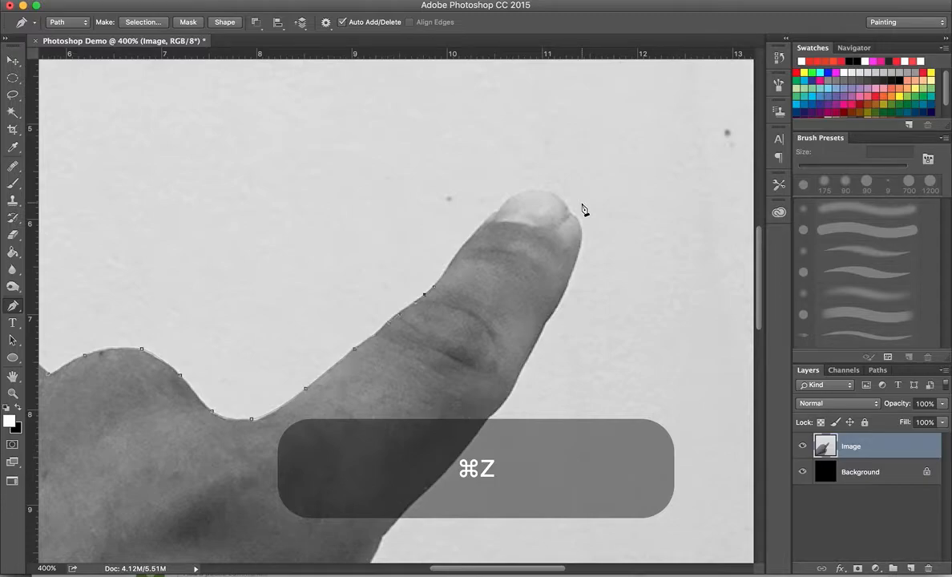
pyautogui.moveTo(455, 254); pyautogui.dragTo(467, 238)
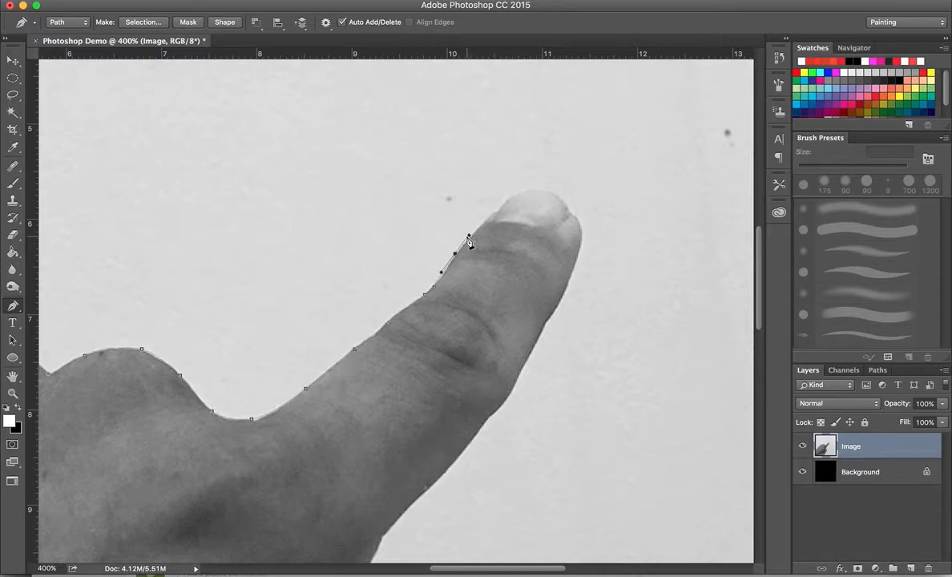
pyautogui.press('super')
pyautogui.keyDown('super'); pyautogui.click(456, 254); pyautogui.keyUp('super')
pyautogui.moveTo(459, 256); pyautogui.dragTo(459, 253)
# Step: Trace the path around the fingernail and fingertip and down the underside of the finger to the middle joint
pyautogui.click(489, 220)
pyautogui.moveTo(486, 219); pyautogui.dragTo(496, 212)
pyautogui.click(510, 197)
pyautogui.click(539, 190)
pyautogui.moveTo(539, 191); pyautogui.dragTo(577, 262)
pyautogui.moveTo(552, 312); pyautogui.dragTo(548, 321)
pyautogui.moveTo(526, 357); pyautogui.dragTo(522, 370)
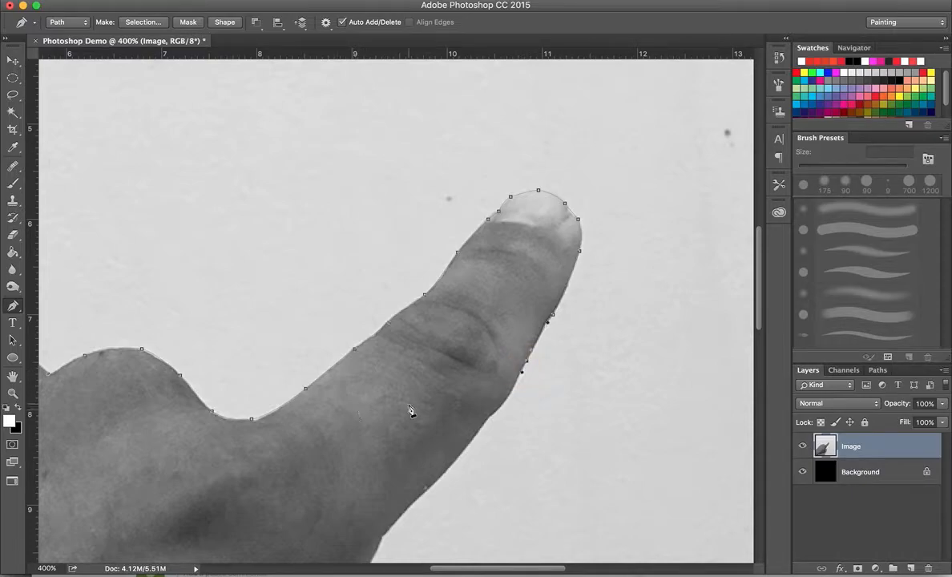
# Step: Continue the path down the lower edge of the finger and hand toward the thumb notch, undoing one misplaced anchor
pyautogui.moveTo(512, 392); pyautogui.dragTo(486, 420)
pyautogui.moveTo(416, 480); pyautogui.dragTo(453, 392)
pyautogui.moveTo(425, 434); pyautogui.dragTo(424, 450)
pyautogui.press('super+z')
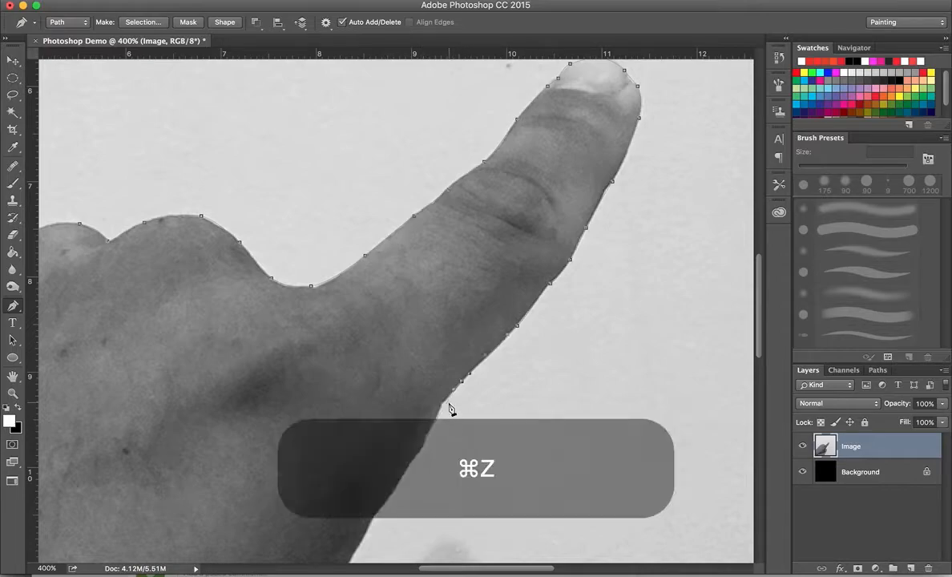
pyautogui.moveTo(444, 402); pyautogui.dragTo(527, 274)
pyautogui.press('space')
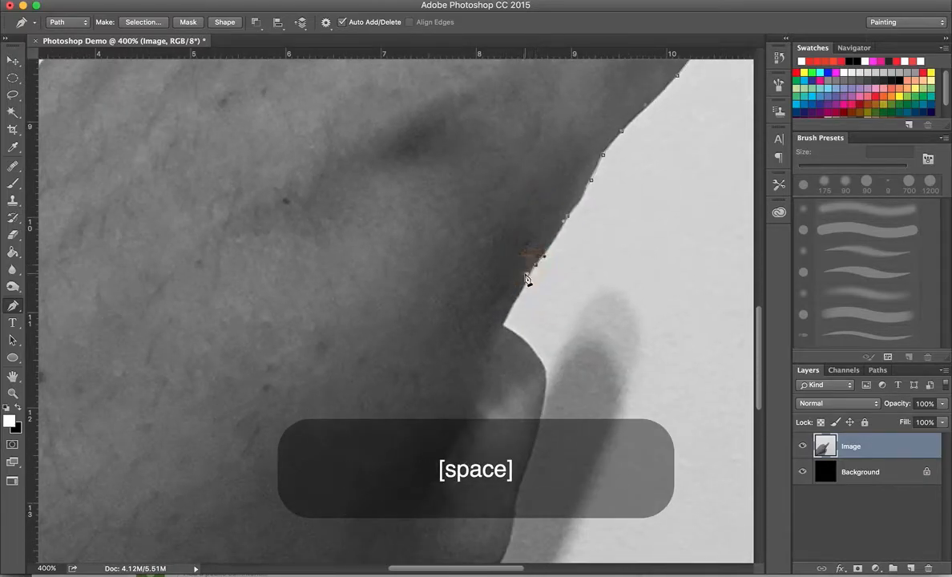
# Step: Place a corner anchor in the notch above the thumb and trace the path around the thumb's outer edge
pyautogui.click(505, 323)
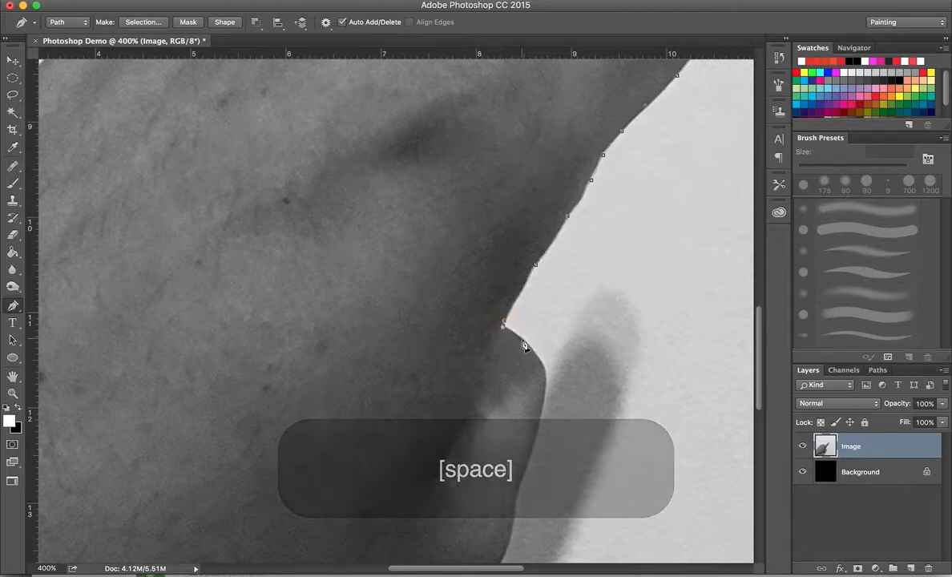
pyautogui.moveTo(543, 367); pyautogui.dragTo(545, 375)
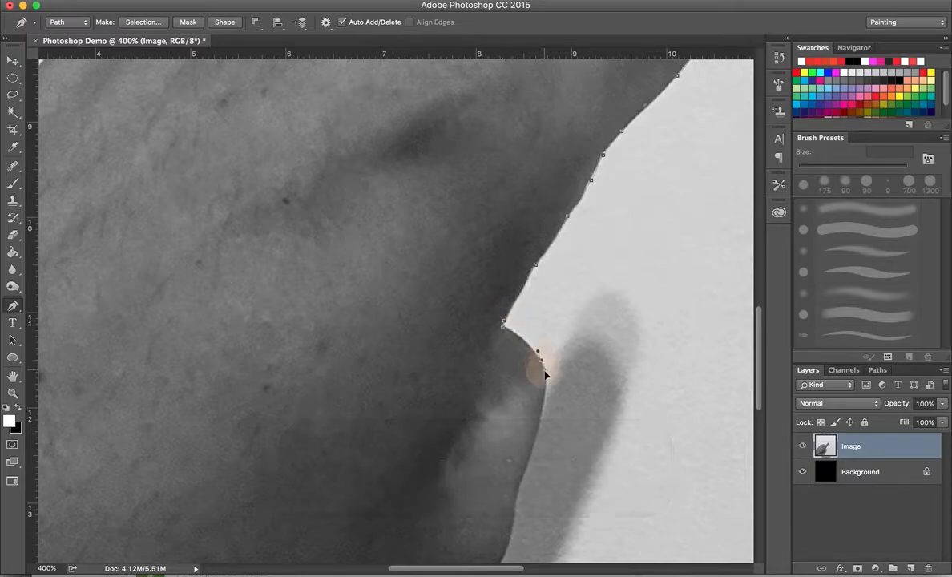
pyautogui.click(542, 422)
pyautogui.press('space')
pyautogui.moveTo(580, 444); pyautogui.dragTo(594, 123)
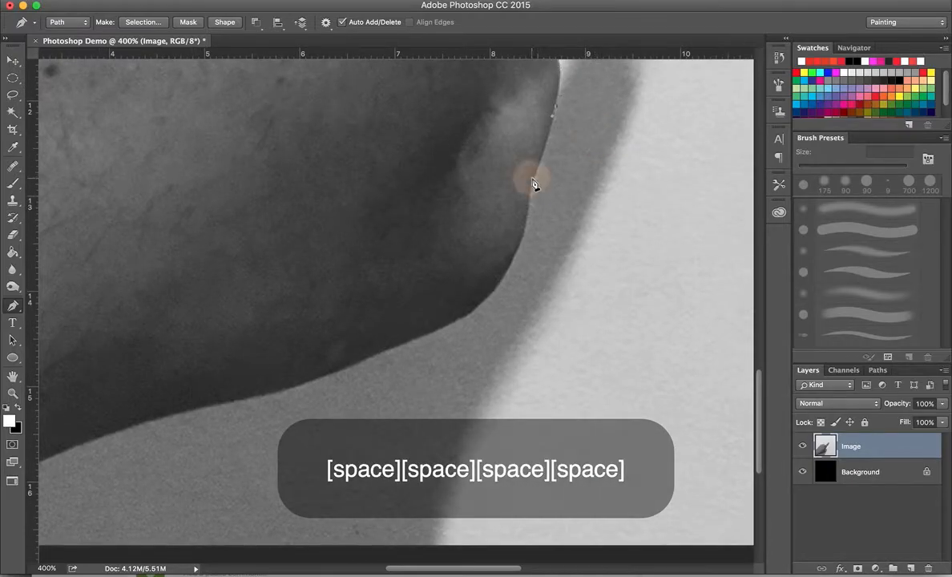
pyautogui.click(521, 237)
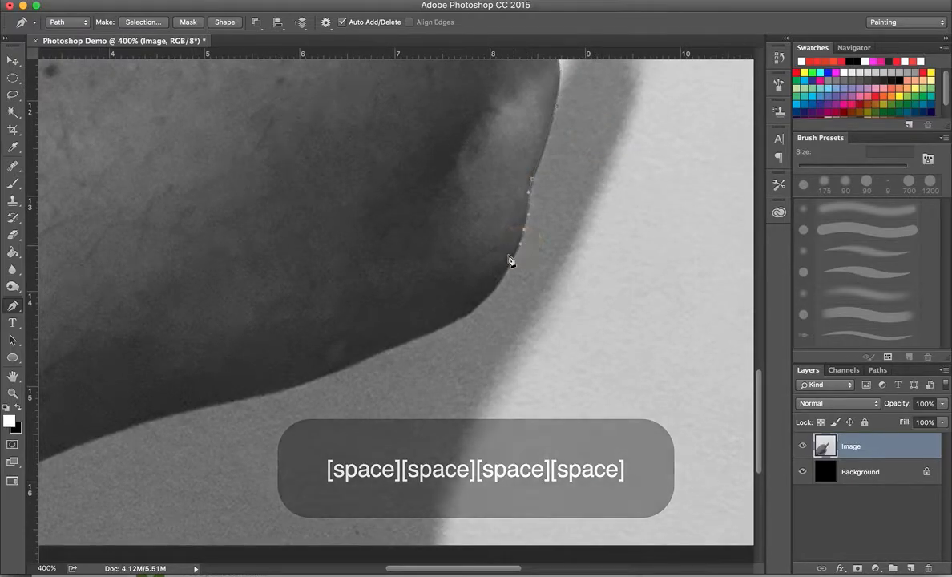
# Step: Trace the path along the lower edge of the hand and wrist down to the canvas's bottom border
pyautogui.click(454, 325)
pyautogui.click(408, 349)
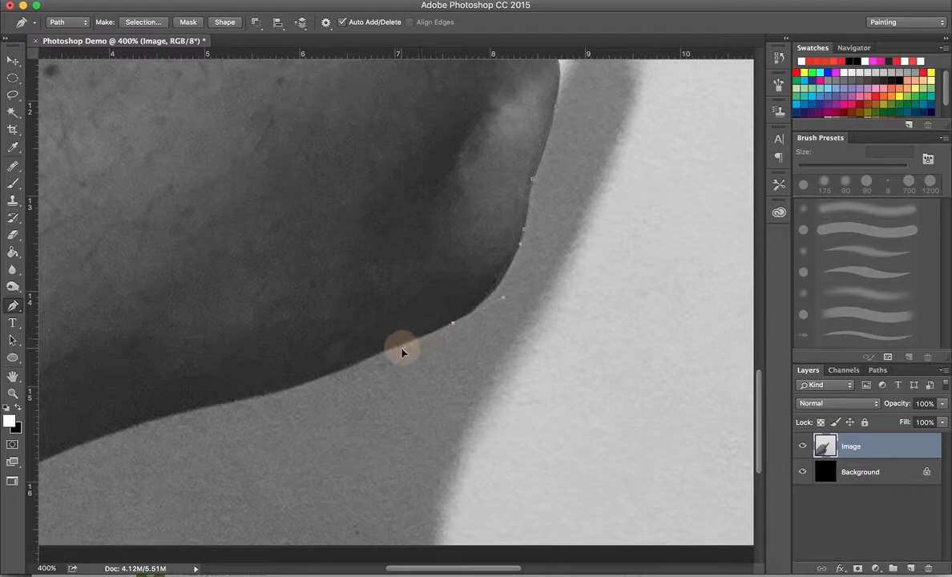
pyautogui.moveTo(284, 392); pyautogui.dragTo(259, 394)
pyautogui.press('space')
pyautogui.moveTo(175, 399); pyautogui.dragTo(485, 314)
pyautogui.click(511, 328)
pyautogui.click(488, 334)
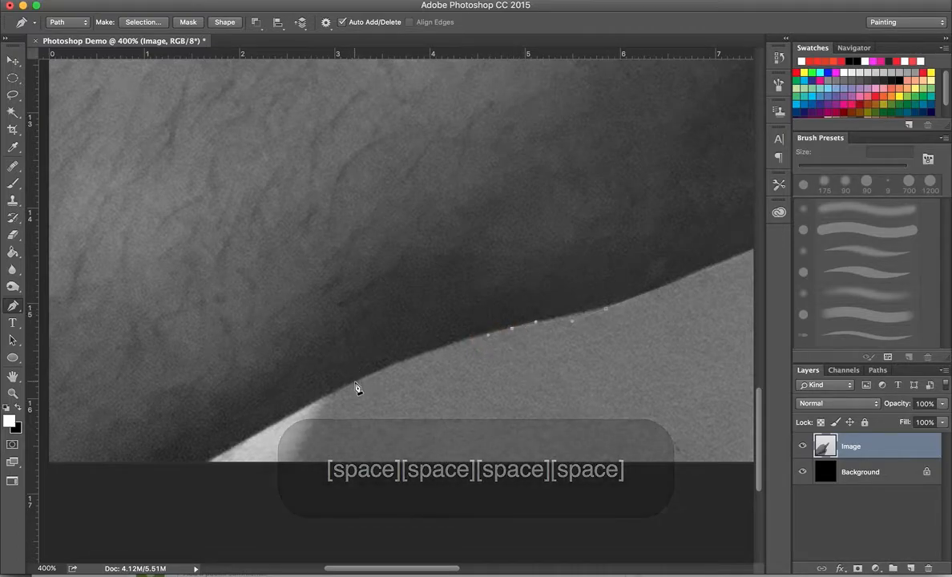
pyautogui.moveTo(354, 381); pyautogui.dragTo(371, 372)
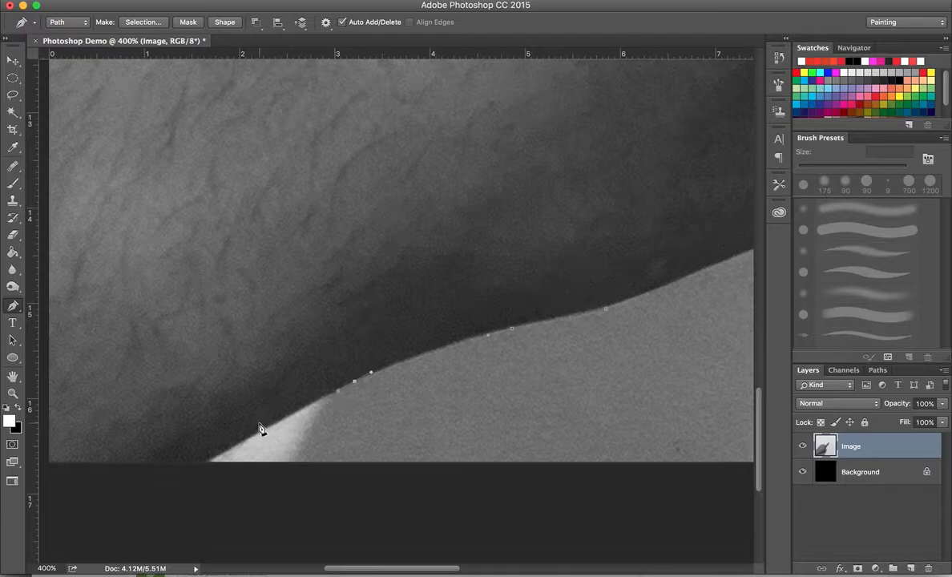
pyautogui.moveTo(207, 467); pyautogui.dragTo(188, 486)
pyautogui.scroll(-1, 215, 425)
pyautogui.hotkey('ctrl', 'Up')
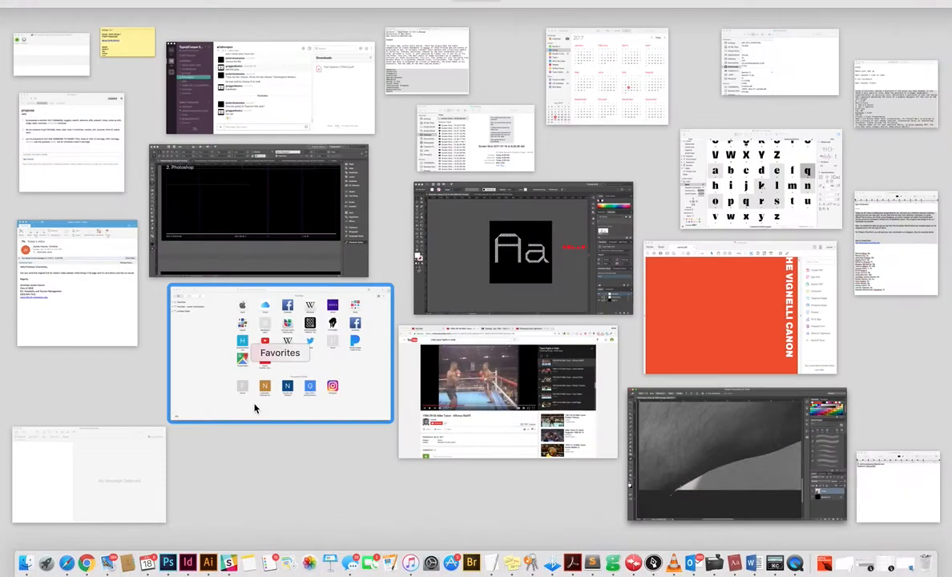
pyautogui.click(721, 447)
# Step: Run the path through the canvas's bottom-left corner and up the left border, closing it at the starting anchor
pyautogui.moveTo(151, 465); pyautogui.dragTo(481, 470)
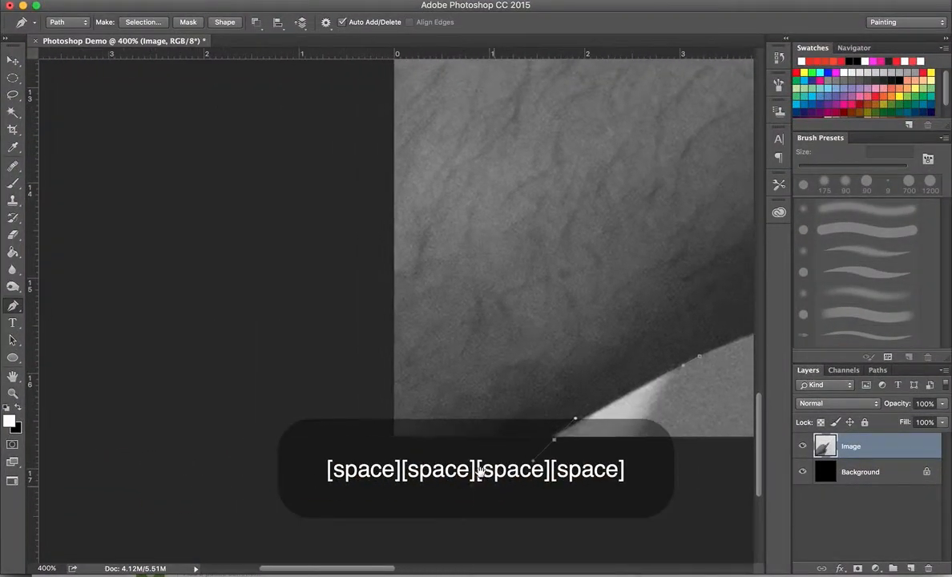
pyautogui.click(394, 439)
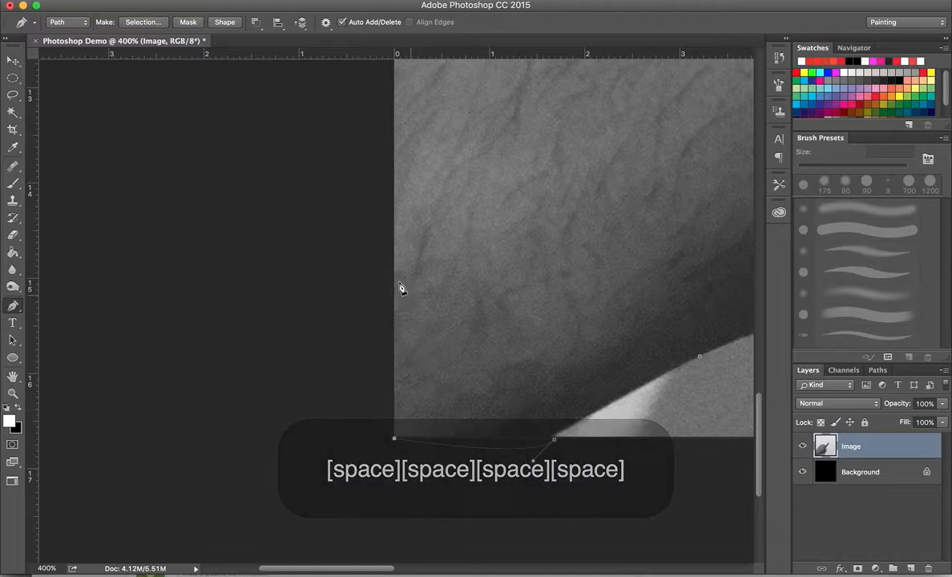
pyautogui.moveTo(421, 193); pyautogui.dragTo(415, 313)
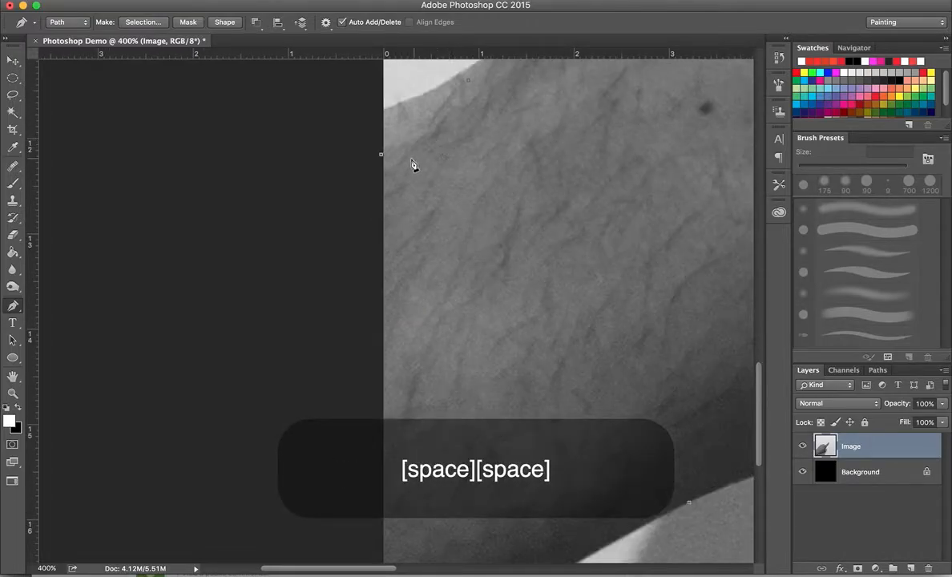
pyautogui.click(383, 220)
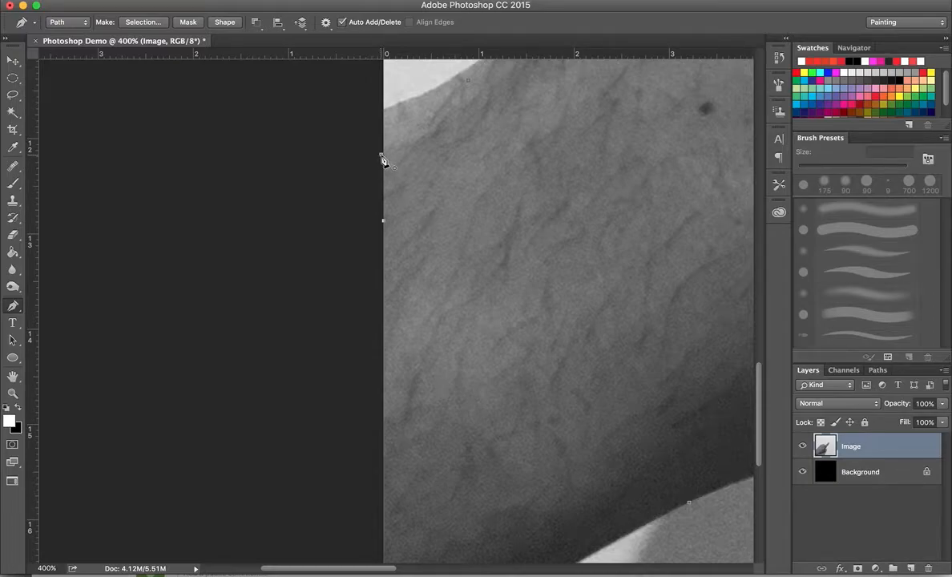
pyautogui.click(381, 156)
# Step: Show the whole canvas at 100%, load the Work Path as a selection and return to the layer list
pyautogui.press('space')
pyautogui.moveTo(562, 183); pyautogui.dragTo(234, 307)
pyautogui.press('super+minus')
pyautogui.press('super+minus')
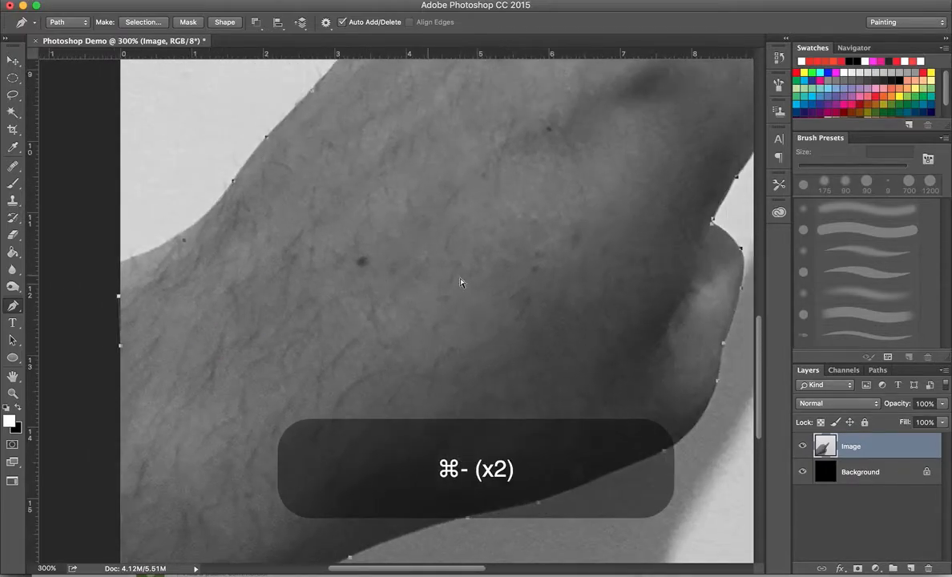
pyautogui.press('super+minus')
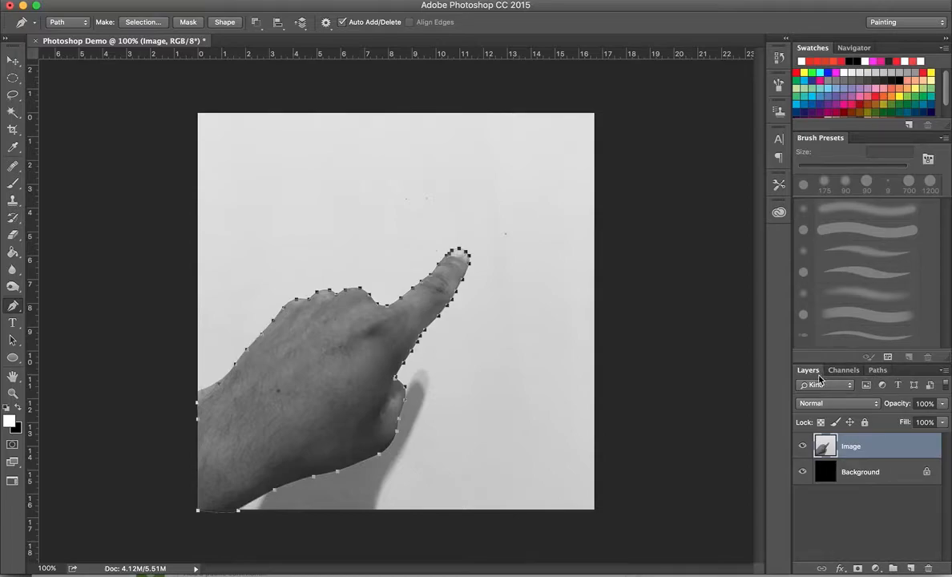
pyautogui.click(877, 371)
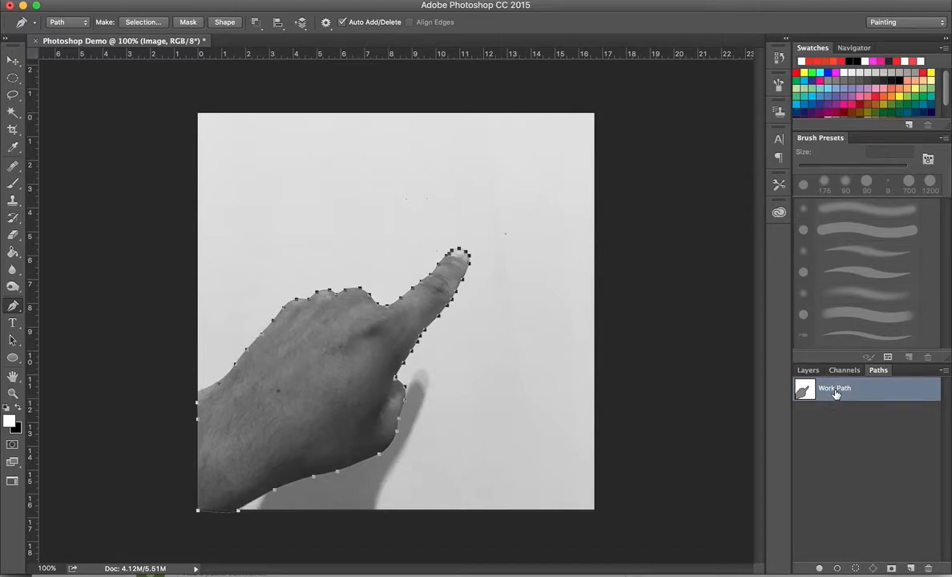
pyautogui.click(856, 569)
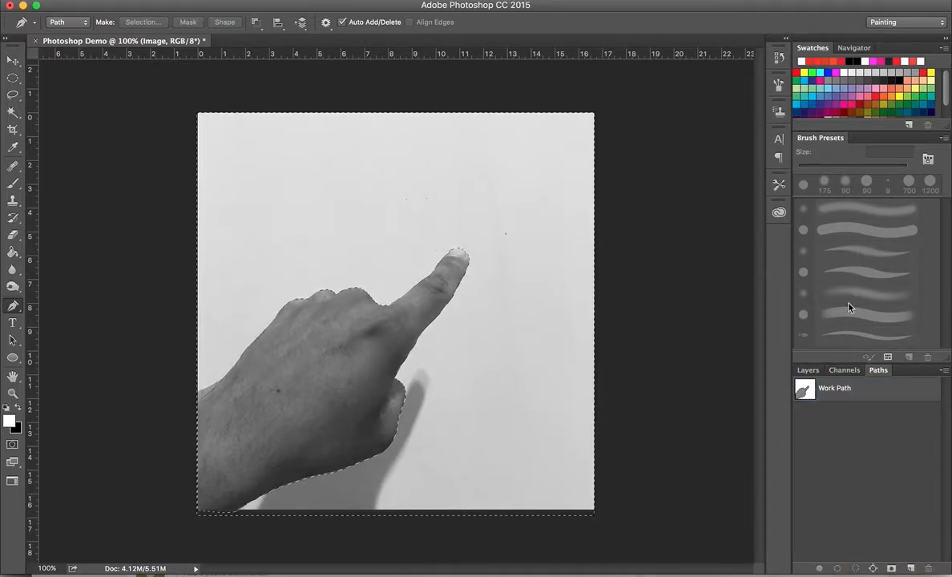
pyautogui.click(808, 370)
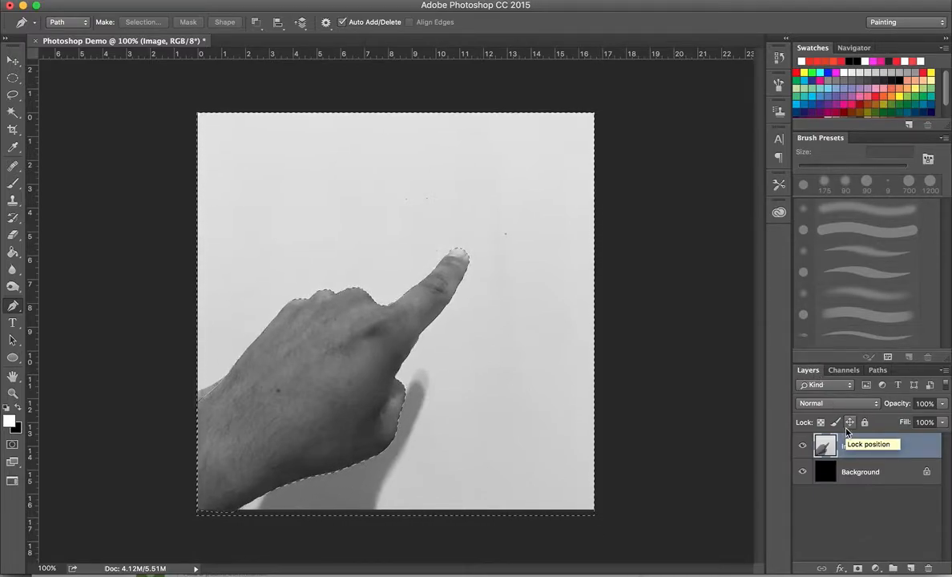
# Step: Delete the selected background from the Image layer and undo the deletion
pyautogui.press('BackSpace')
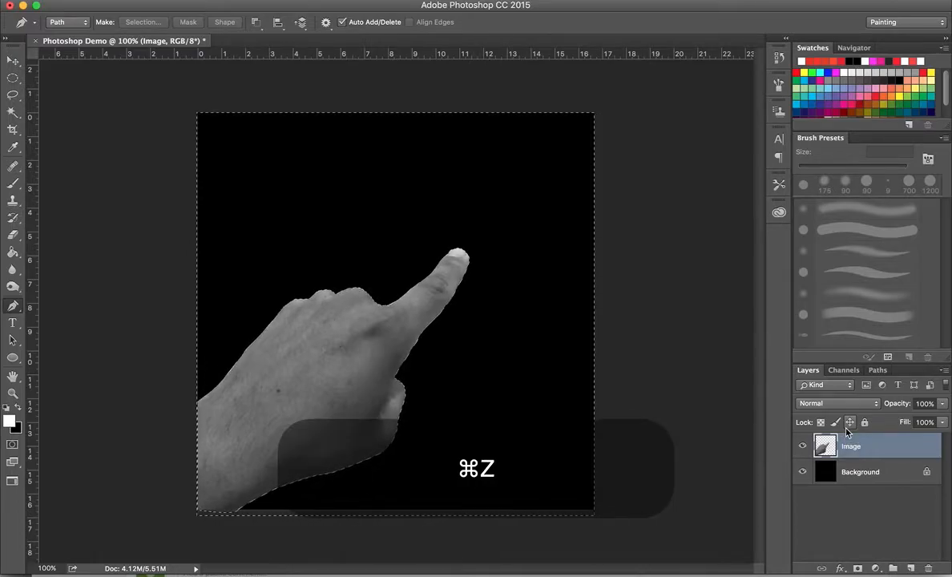
pyautogui.press('super+z')
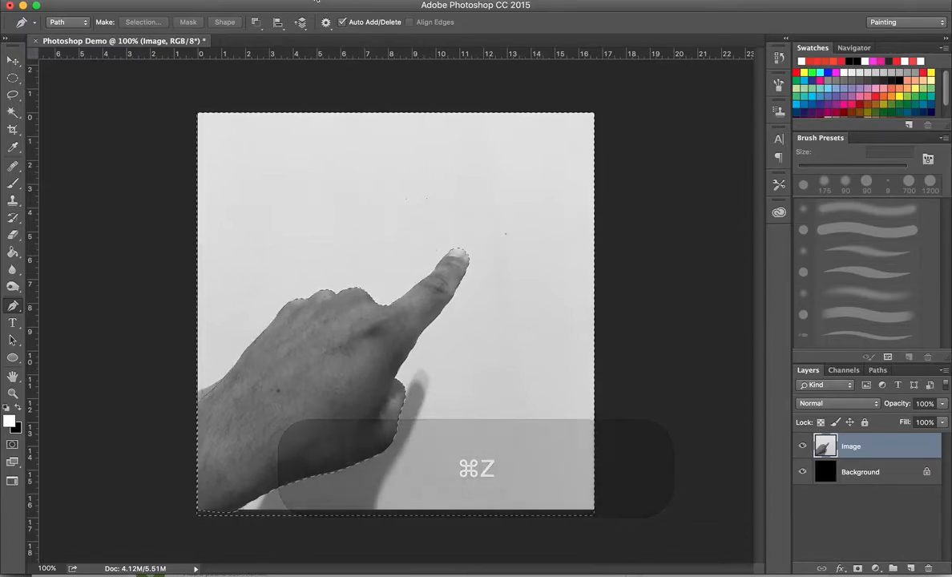
# Step: Invert the selection to cover the hand, delete the hand from the Image layer and undo the deletion
pyautogui.click(290, 1)
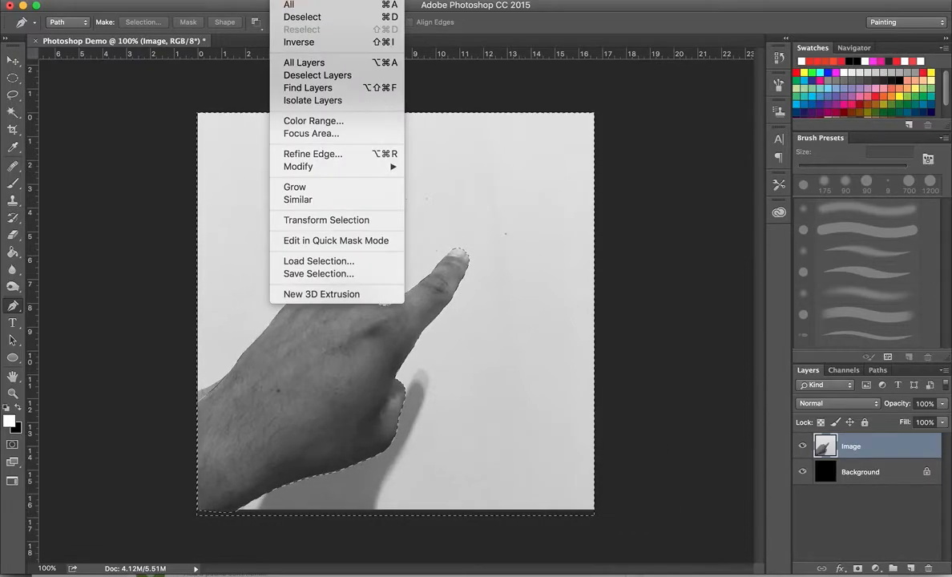
pyautogui.click(299, 45)
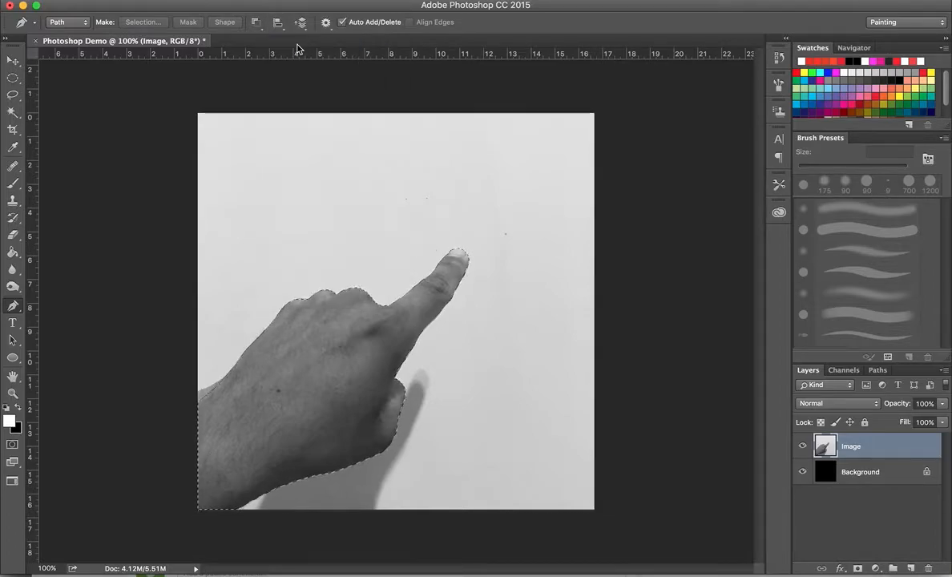
pyautogui.click(295, 2)
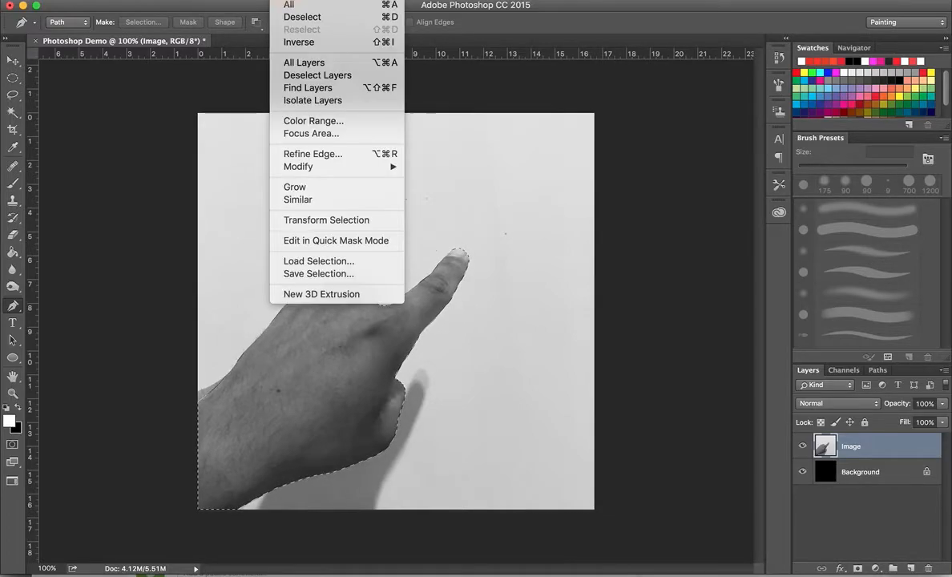
pyautogui.click(295, 44)
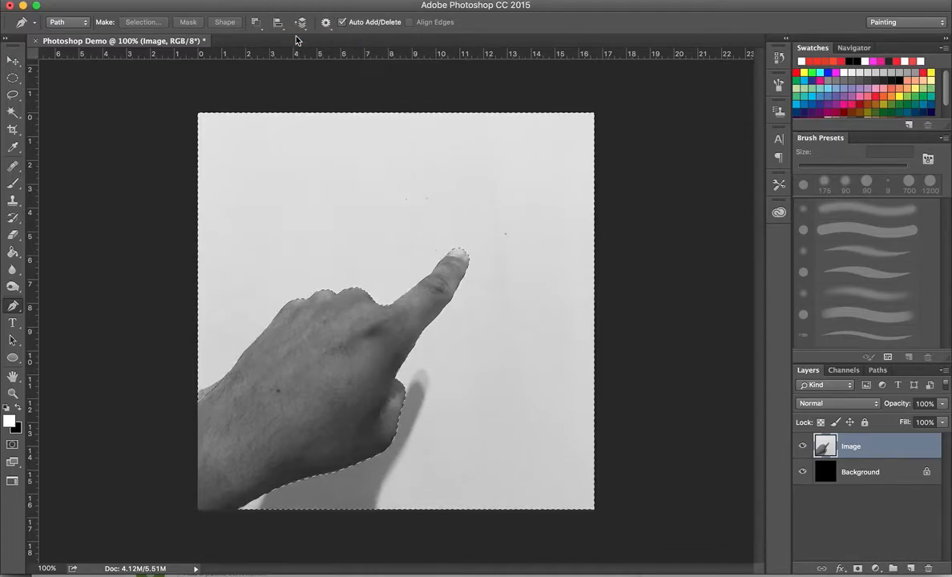
pyautogui.click(295, 2)
pyautogui.click(295, 43)
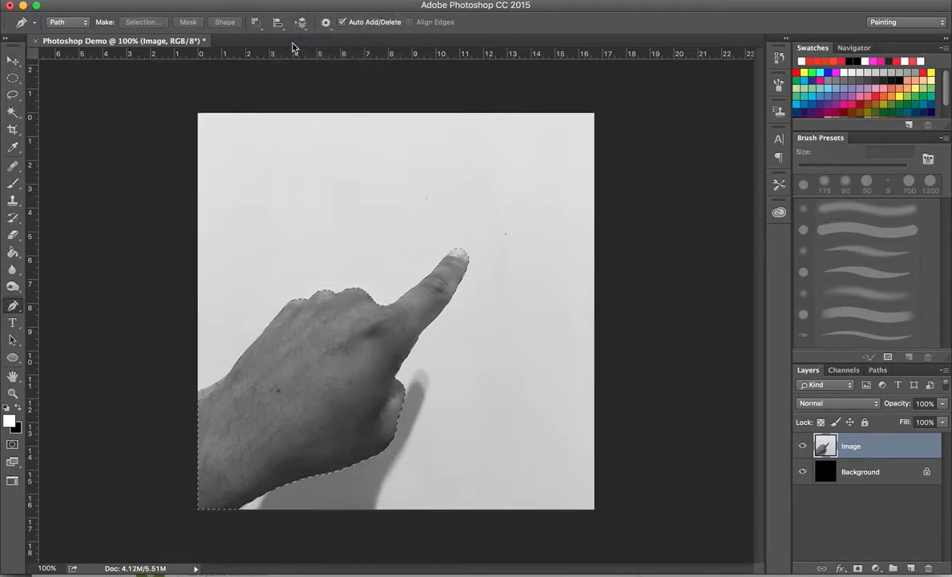
pyautogui.press('BackSpace')
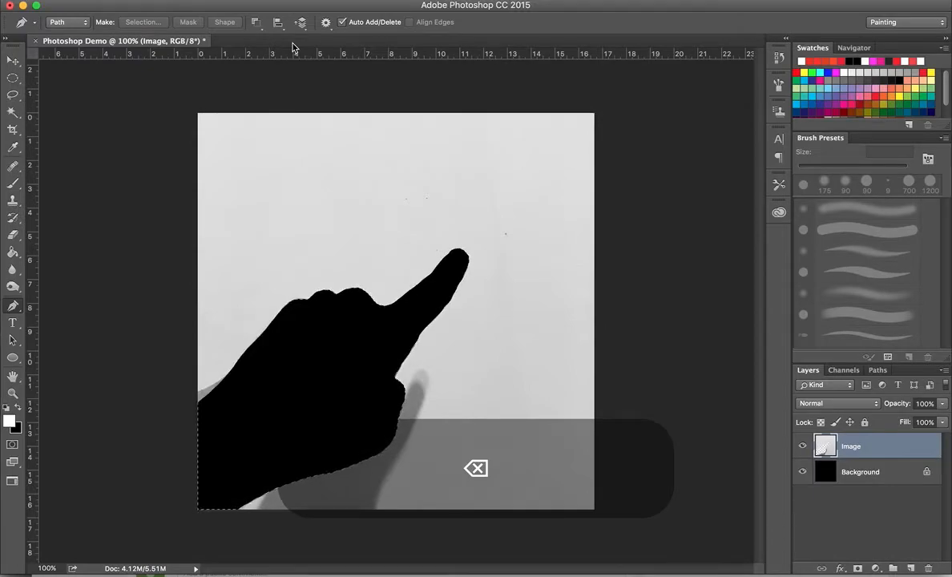
pyautogui.press('super+z')
# Step: Invert the selection to the area around the hand, delete it from the Image layer and deselect
pyautogui.click(295, 2)
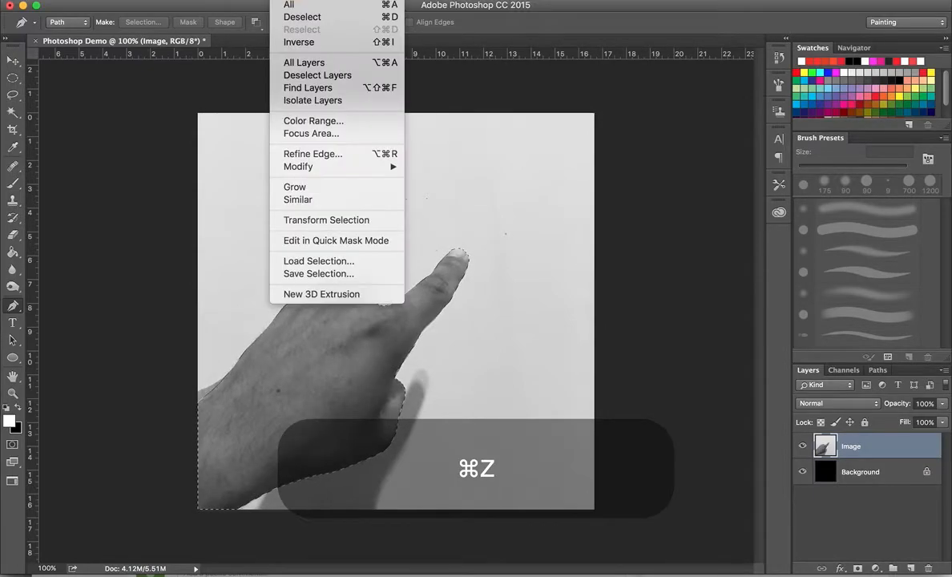
pyautogui.click(277, 42)
pyautogui.press('BackSpace')
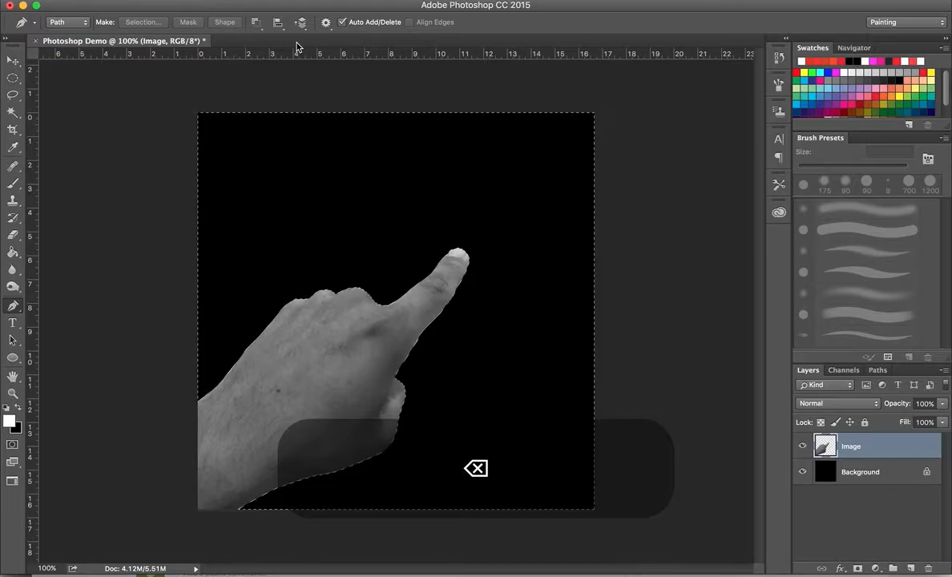
pyautogui.click(13, 78)
pyautogui.press('super+d')
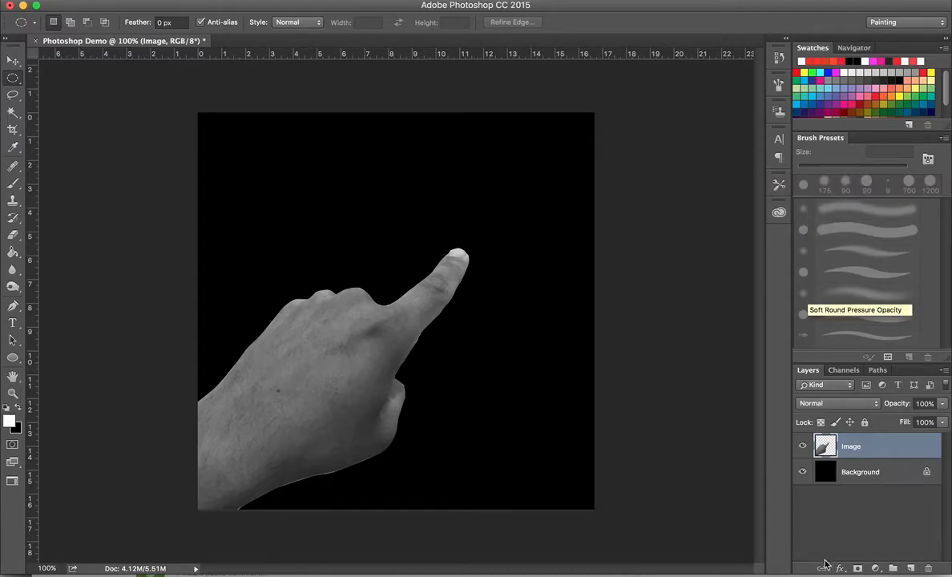
# Step: Fill the Background layer with orange-red #ef2d00 using the Paint Bucket
pyautogui.doubleClick(831, 479)
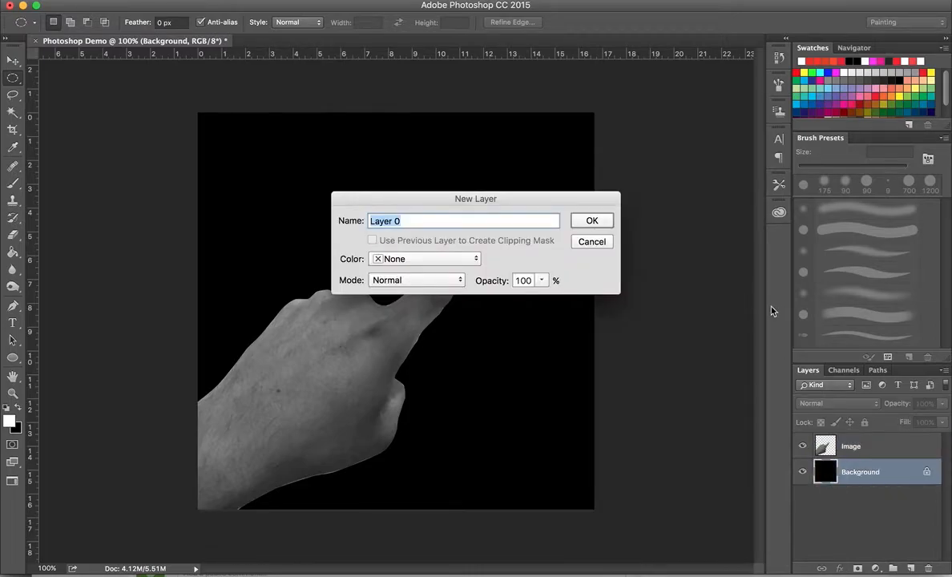
pyautogui.click(593, 242)
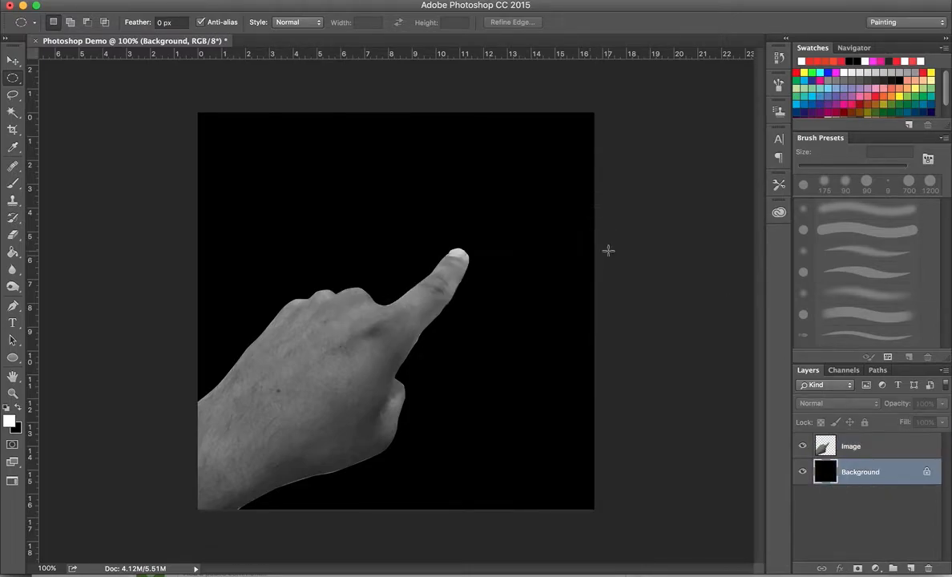
pyautogui.click(12, 255)
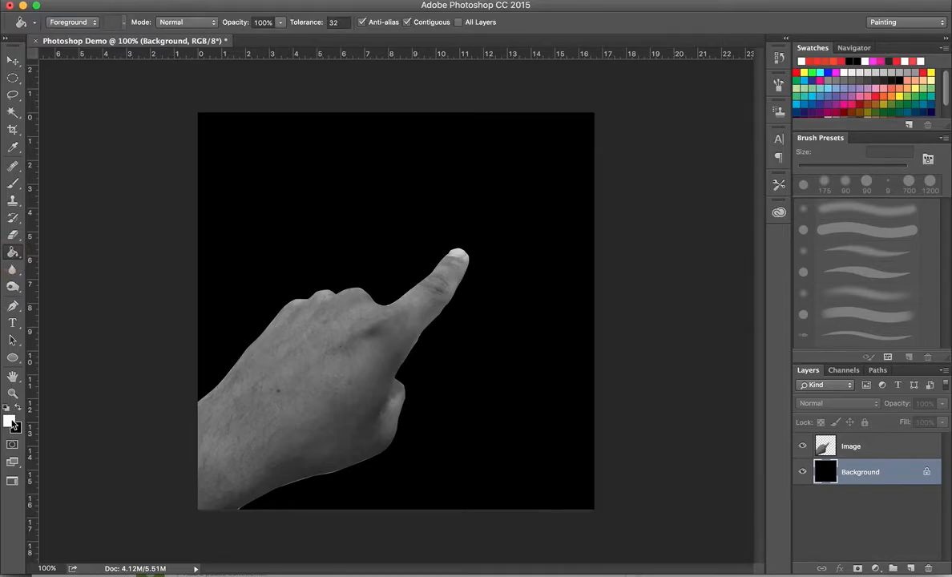
pyautogui.click(9, 421)
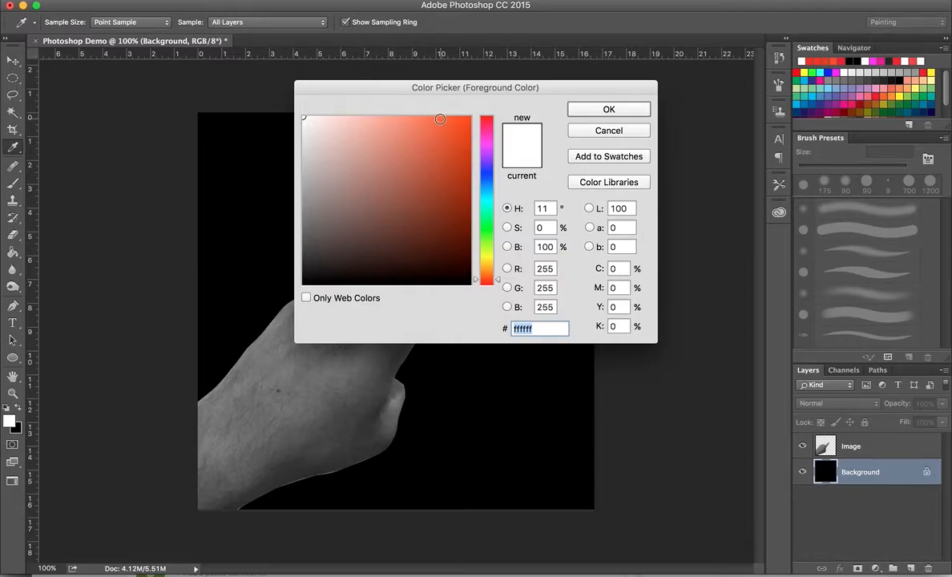
pyautogui.click(470, 118)
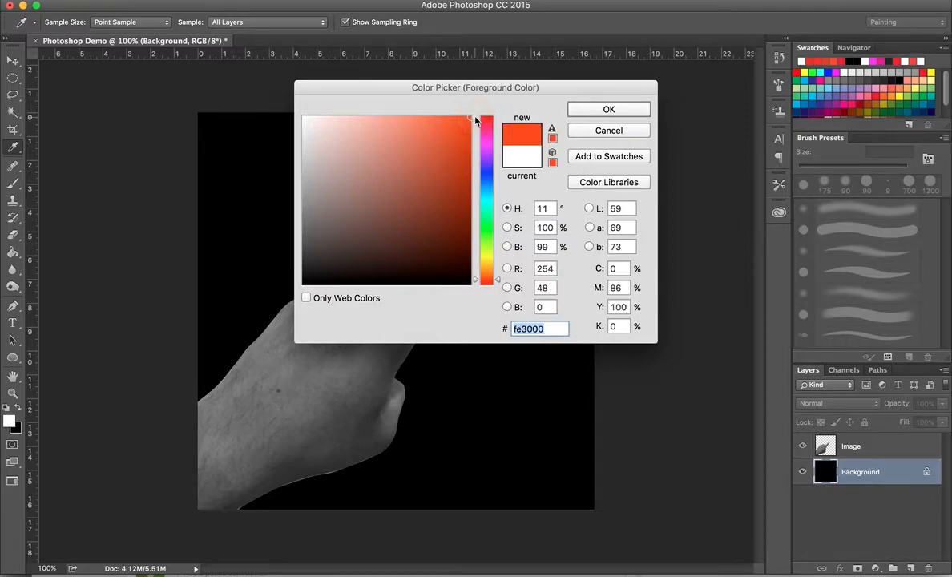
pyautogui.moveTo(466, 128)
pyautogui.mouseDown()
pyautogui.moveTo(474, 134)
pyautogui.moveTo(470, 125)
pyautogui.mouseUp()
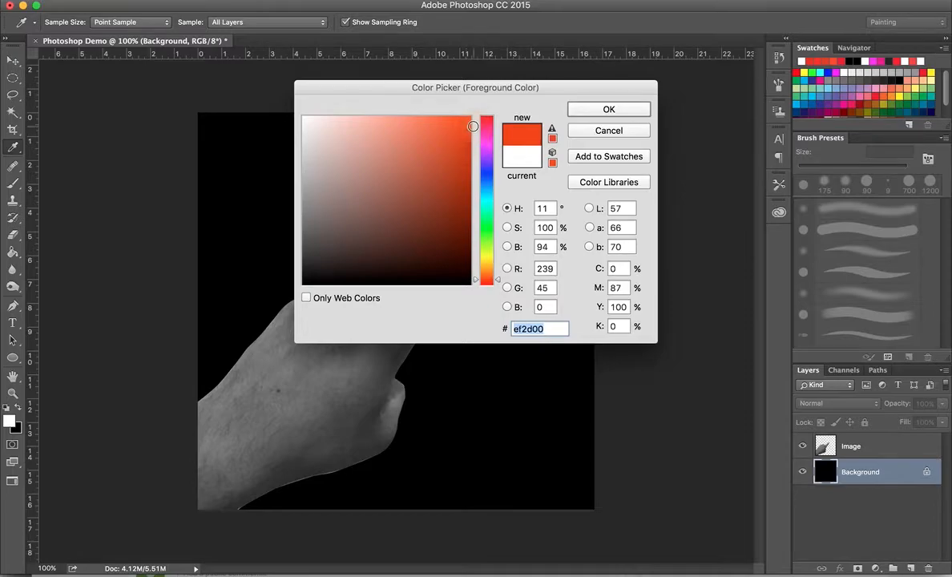
pyautogui.click(610, 110)
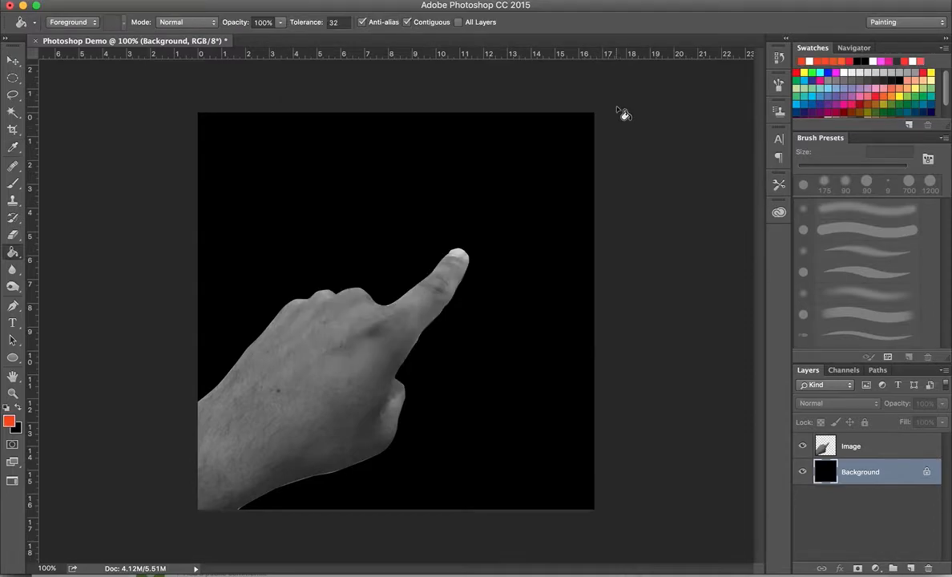
pyautogui.click(475, 167)
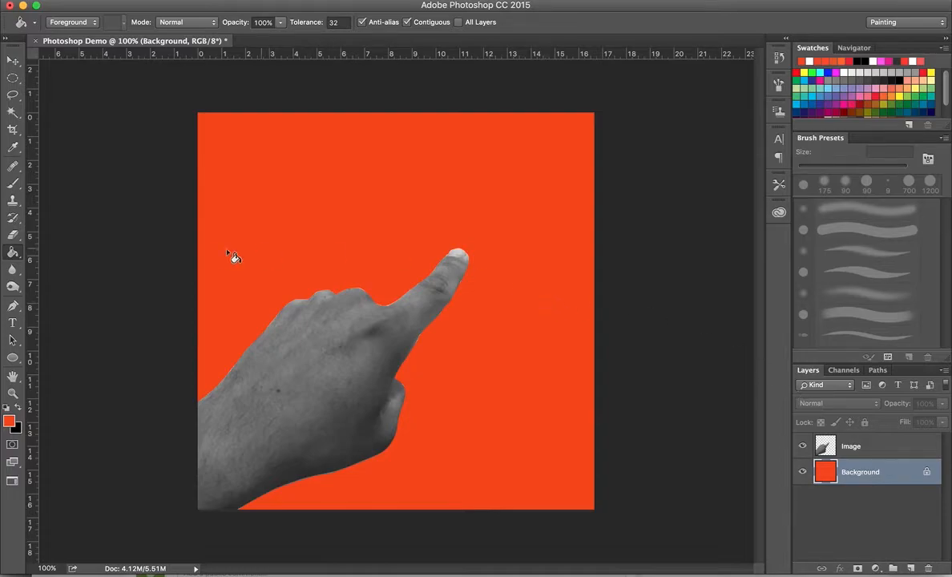
# Step: Create a text box spanning most of the canvas width above the hand, containing "Follow Directions"
pyautogui.click(13, 324)
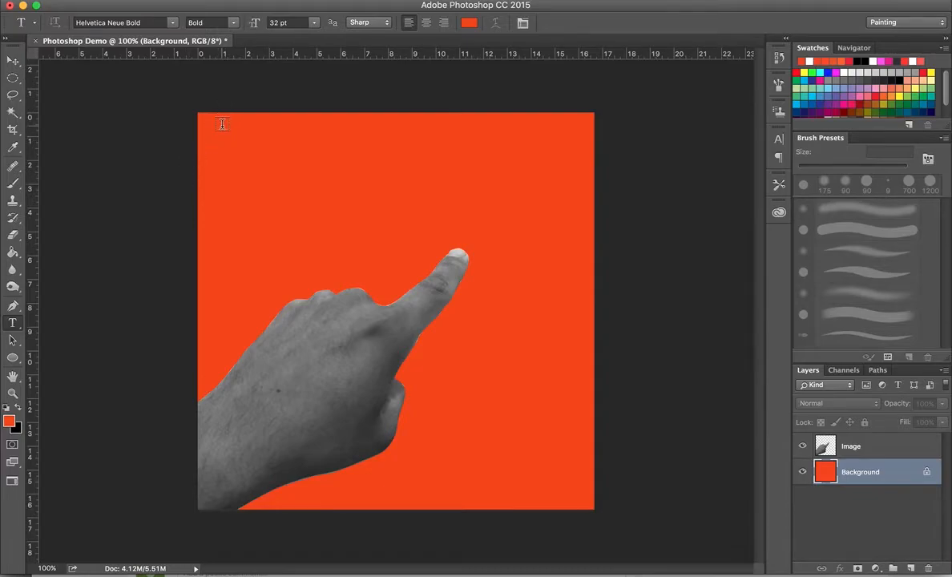
pyautogui.moveTo(222, 133); pyautogui.dragTo(574, 230)
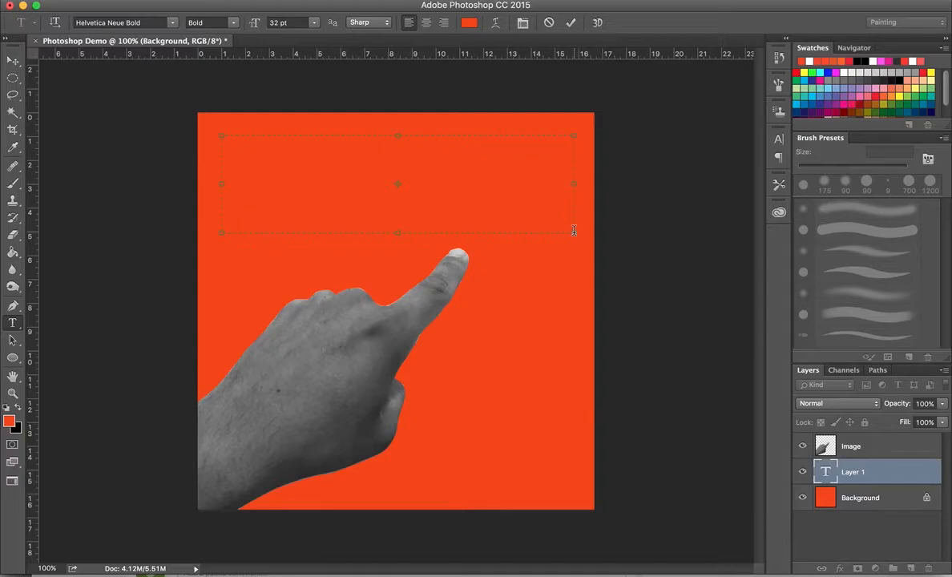
pyautogui.write('Follow Directions')
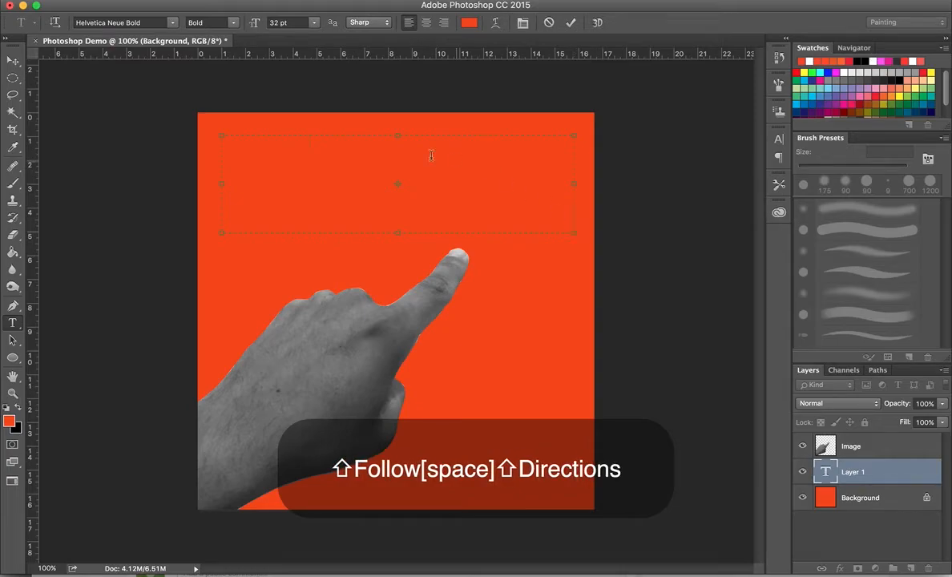
# Step: Change the colour of the "Follow Directions" text to white
pyautogui.moveTo(313, 141); pyautogui.dragTo(204, 142)
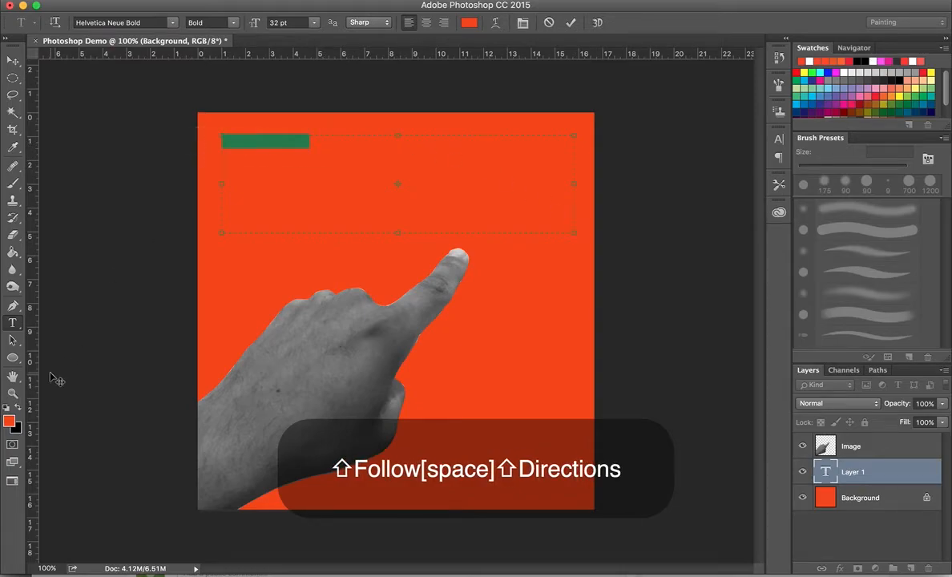
pyautogui.click(13, 418)
pyautogui.click(353, 138)
pyautogui.moveTo(321, 126); pyautogui.dragTo(304, 117)
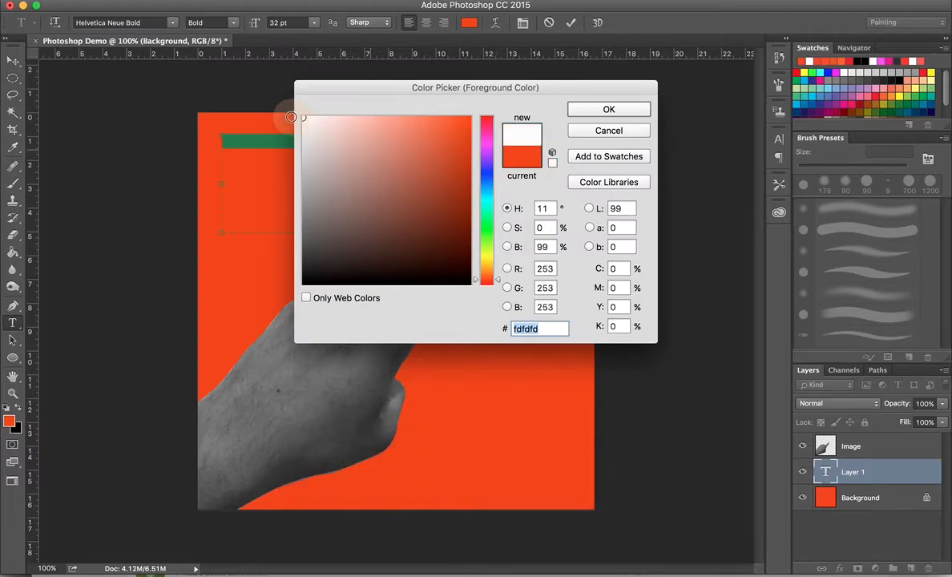
pyautogui.click(610, 109)
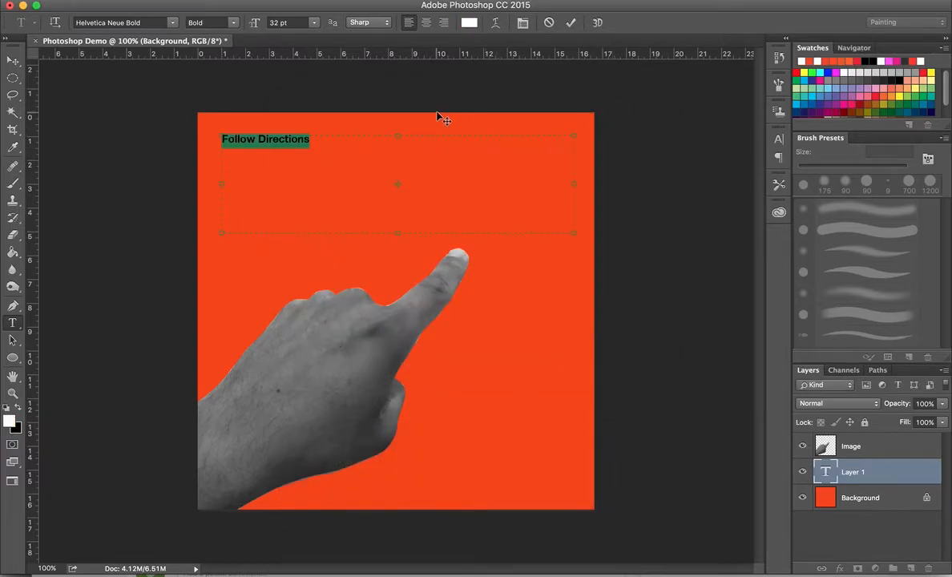
# Step: Replace both capital initials with lowercase letters so the text reads "follow directions"
pyautogui.click(236, 139)
pyautogui.press('Left')
pyautogui.press('Left')
pyautogui.press('Delete')
pyautogui.write('f')
pyautogui.press('Right')
pyautogui.press('Right')
pyautogui.press('Right')
pyautogui.press('Right')
pyautogui.press('Right')
pyautogui.press('Right')
pyautogui.press('Right')
pyautogui.press('BackSpace')
pyautogui.write('d')
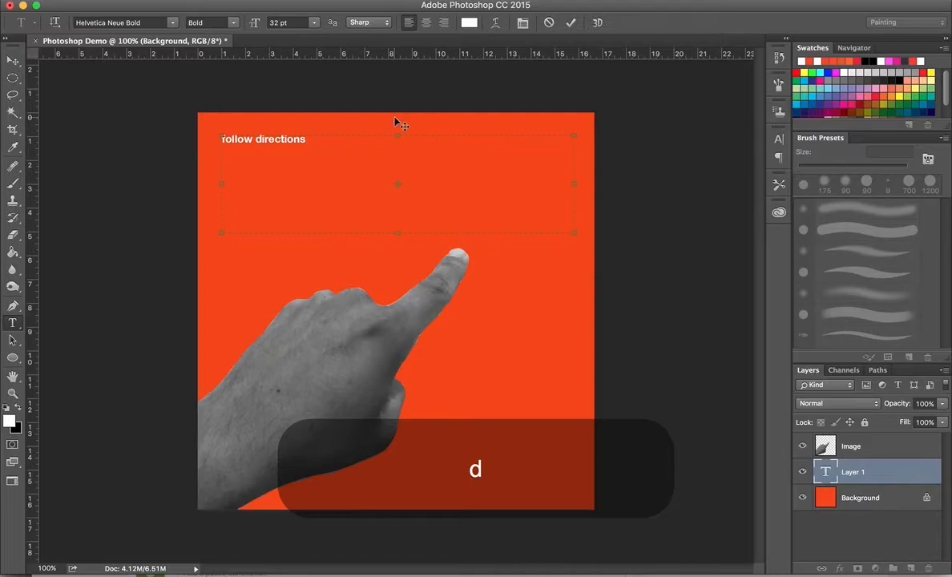
pyautogui.moveTo(315, 141); pyautogui.dragTo(198, 132)
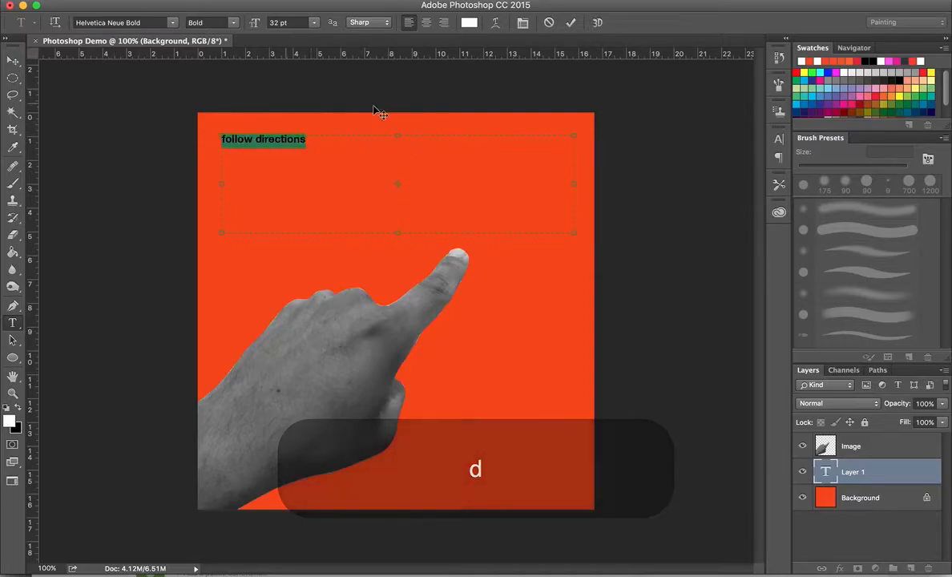
pyautogui.click(777, 140)
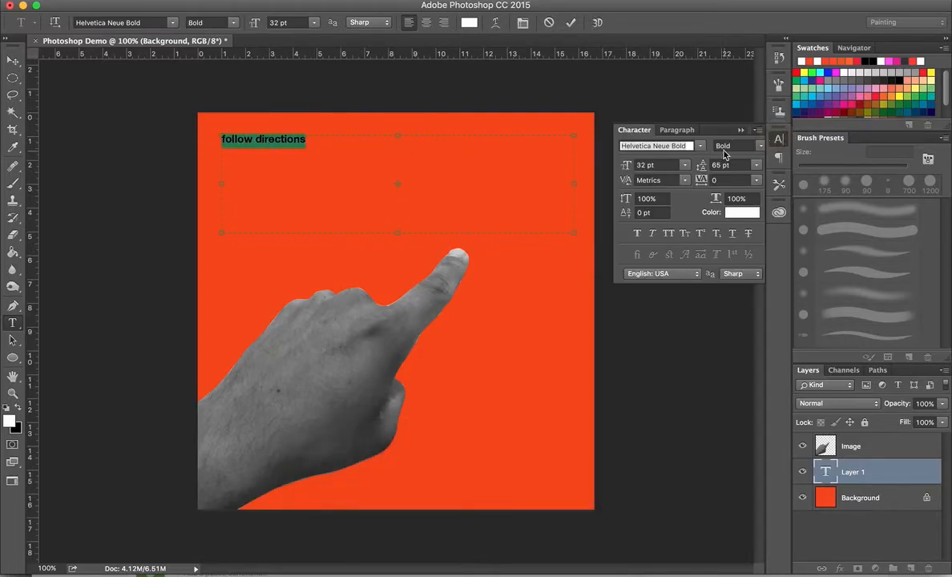
pyautogui.click(641, 164)
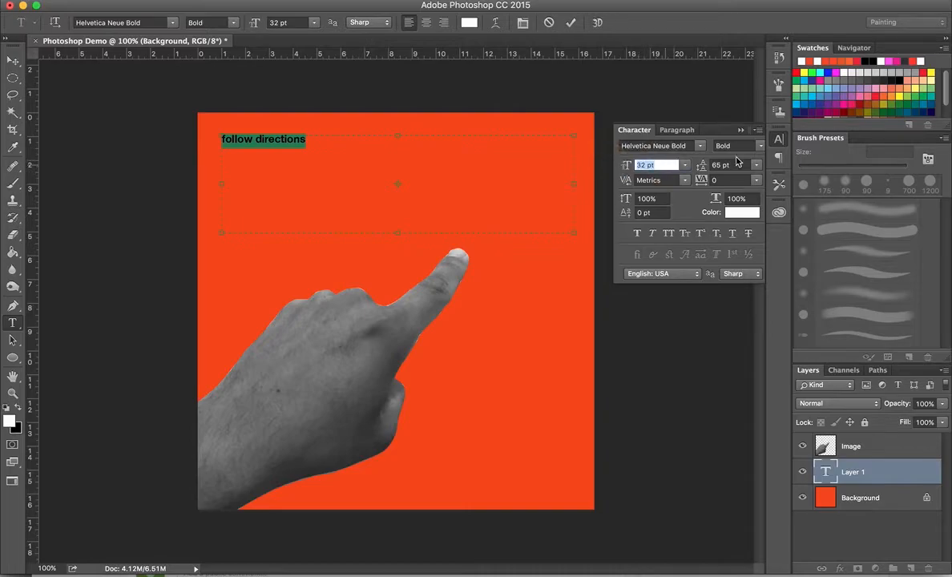
pyautogui.click(777, 141)
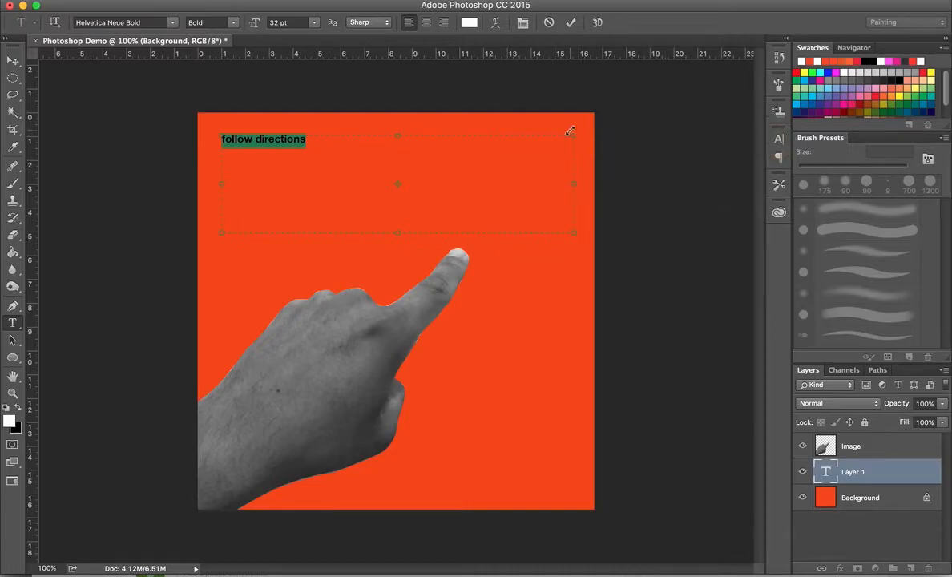
# Step: Break the text onto a second line before "directions" and set the font size of both lines to 81 pt
pyautogui.click(260, 136)
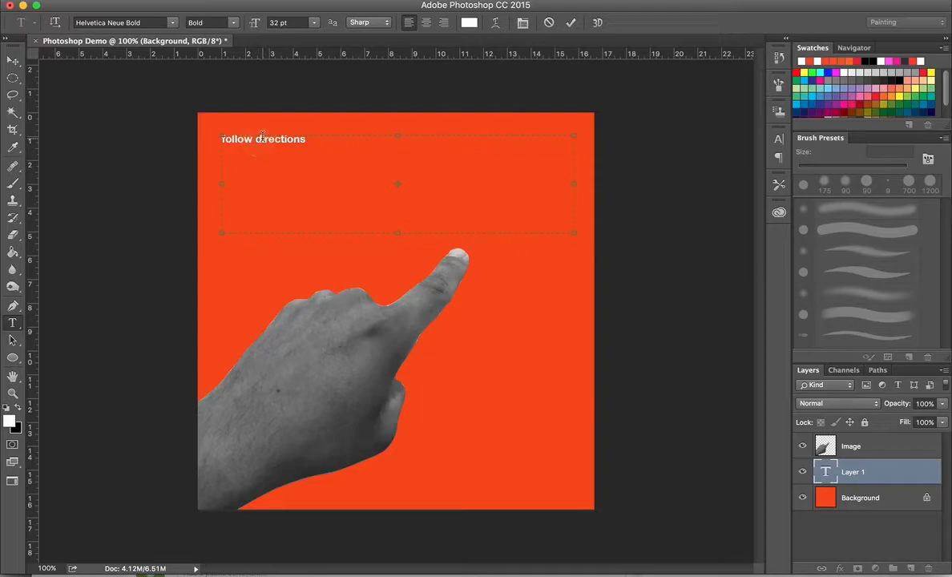
pyautogui.press('Return')
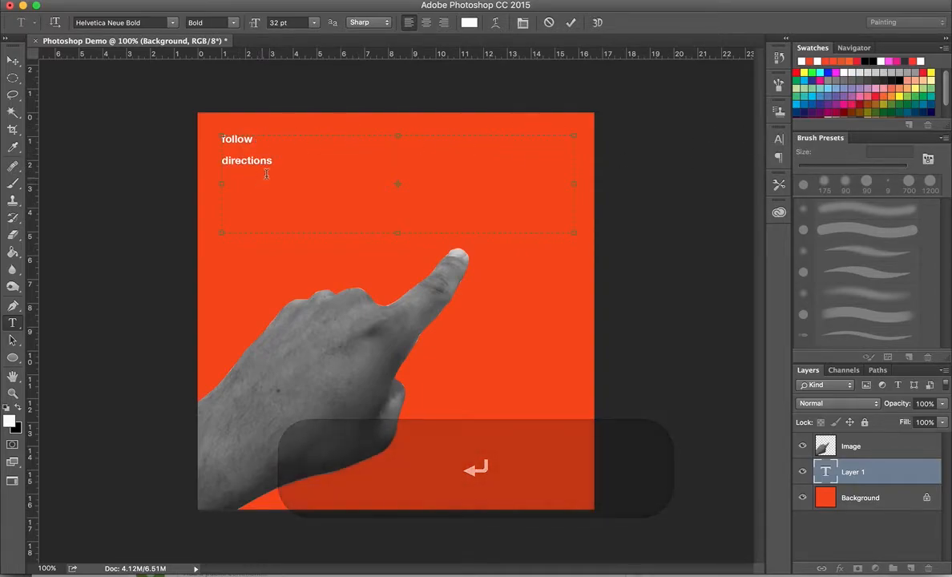
pyautogui.moveTo(275, 166); pyautogui.dragTo(187, 138)
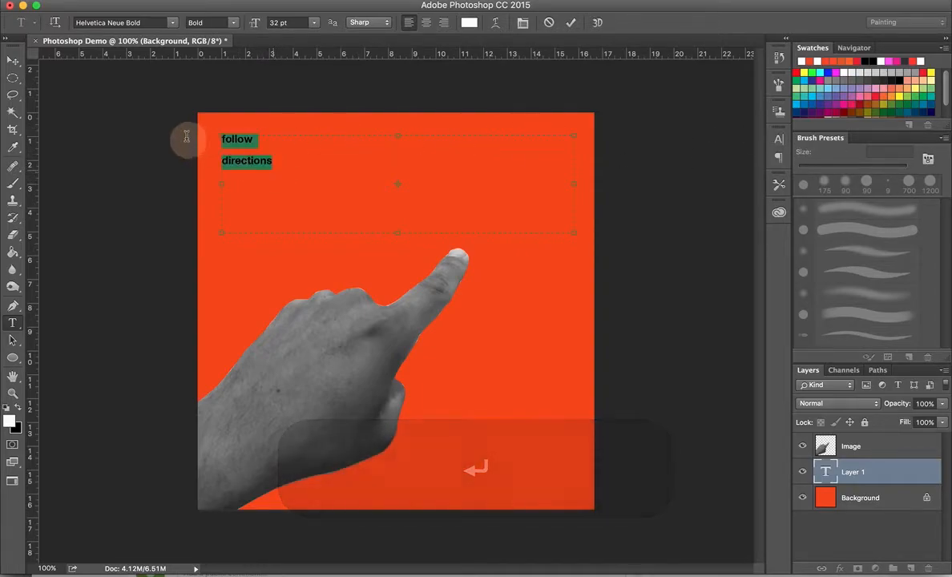
pyautogui.click(779, 142)
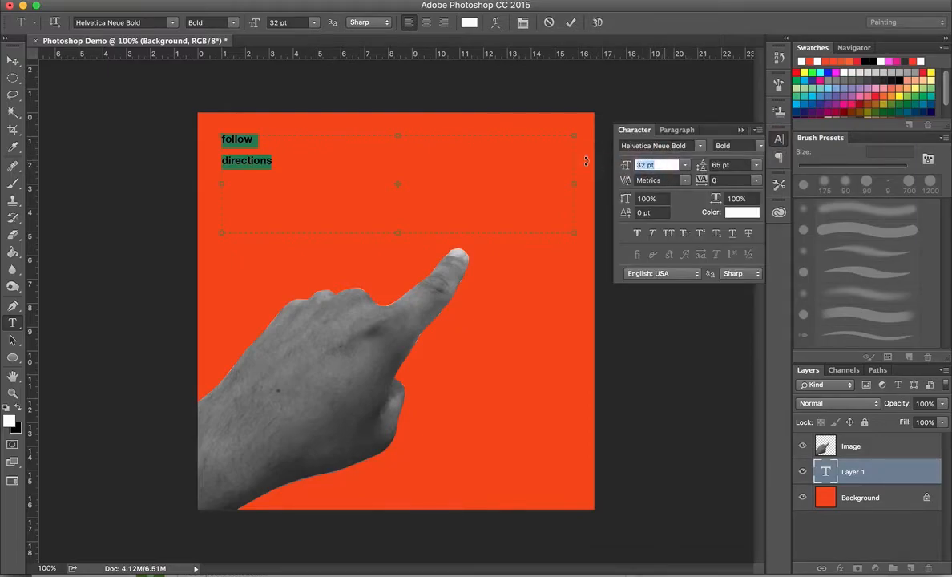
pyautogui.press('Up')
pyautogui.press('Up')
pyautogui.press('Up')
pyautogui.press('Up')
pyautogui.press('Up')
pyautogui.press('Up')
pyautogui.press('Up')
pyautogui.press('Up')
pyautogui.press('Up')
pyautogui.press('Up')
pyautogui.press('Up')
pyautogui.press('Up')
pyautogui.press('Up')
pyautogui.press('Up')
pyautogui.press('Up')
pyautogui.press('Up')
pyautogui.press('Up')
pyautogui.press('Up')
pyautogui.press('Up')
pyautogui.press('Up')
pyautogui.press('Up')
pyautogui.press('Up')
pyautogui.press('Up')
pyautogui.press('Up')
pyautogui.press('Up')
pyautogui.press('Up')
pyautogui.press('Up')
pyautogui.press('Up')
pyautogui.press('Up')
pyautogui.press('Up')
pyautogui.press('Up')
pyautogui.press('Up')
pyautogui.press('Up')
pyautogui.press('Up')
pyautogui.press('Up')
pyautogui.press('Up')
pyautogui.press('Up')
pyautogui.press('Up')
pyautogui.press('Up')
pyautogui.press('Up')
pyautogui.press('Up')
pyautogui.press('Up')
pyautogui.press('Up')
pyautogui.press('Up')
pyautogui.press('Up')
pyautogui.press('Down')
pyautogui.press('Up')
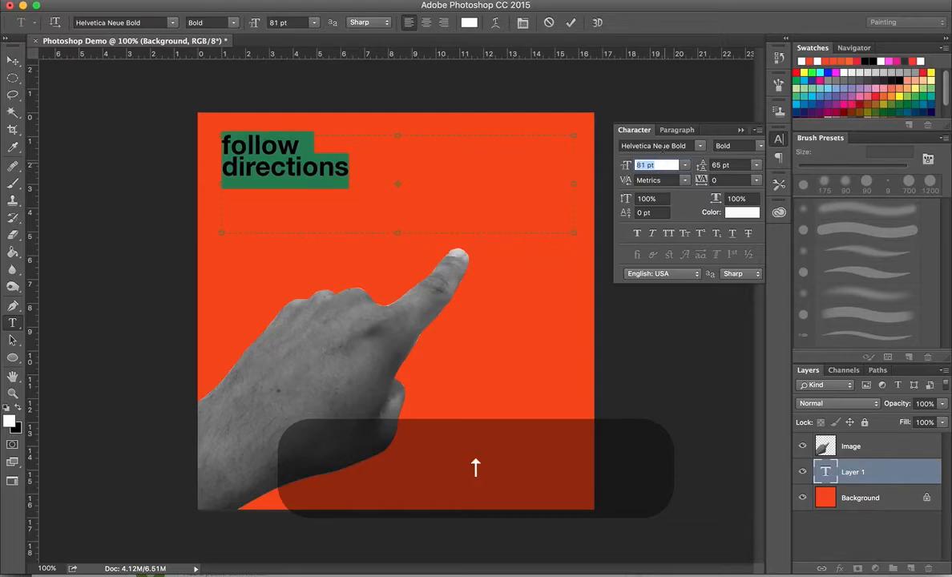
# Step: Add an exclamation mark after "directions", commit the text and switch to the Move tool
pyautogui.click(340, 170)
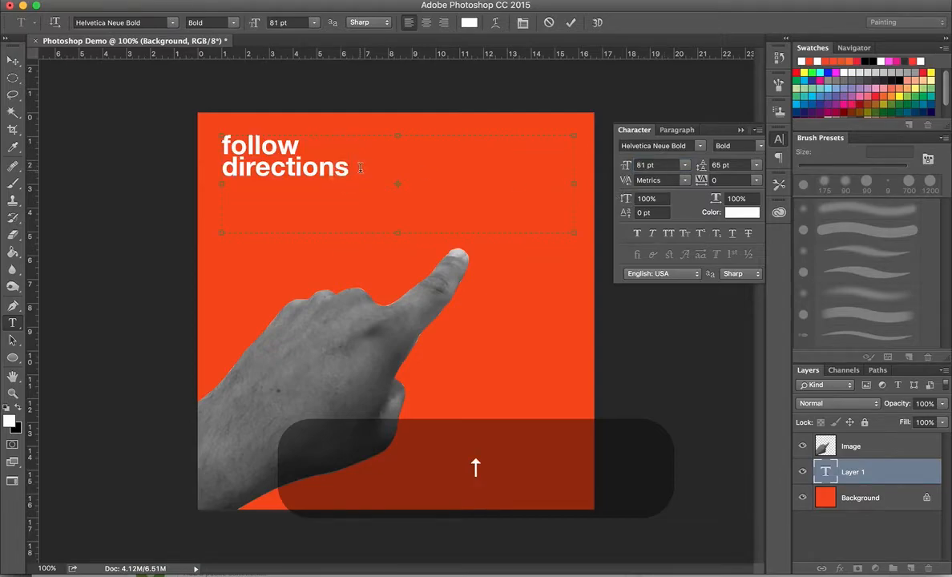
pyautogui.press('shift')
pyautogui.write('!')
pyautogui.click(9, 63)
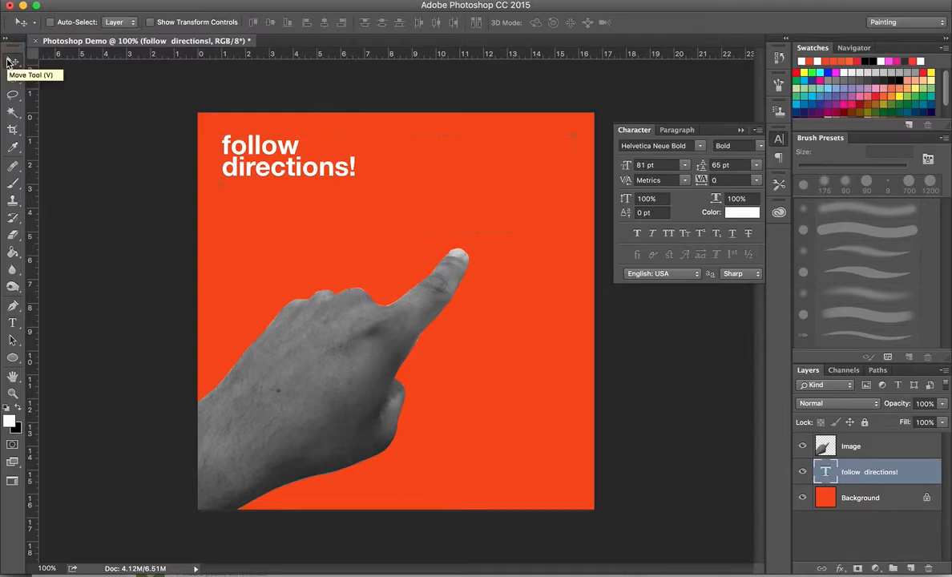
# Step: Scale the "follow directions!" text proportionally to about 213% and move it closer to the poster's upper-left corner
pyautogui.click(740, 131)
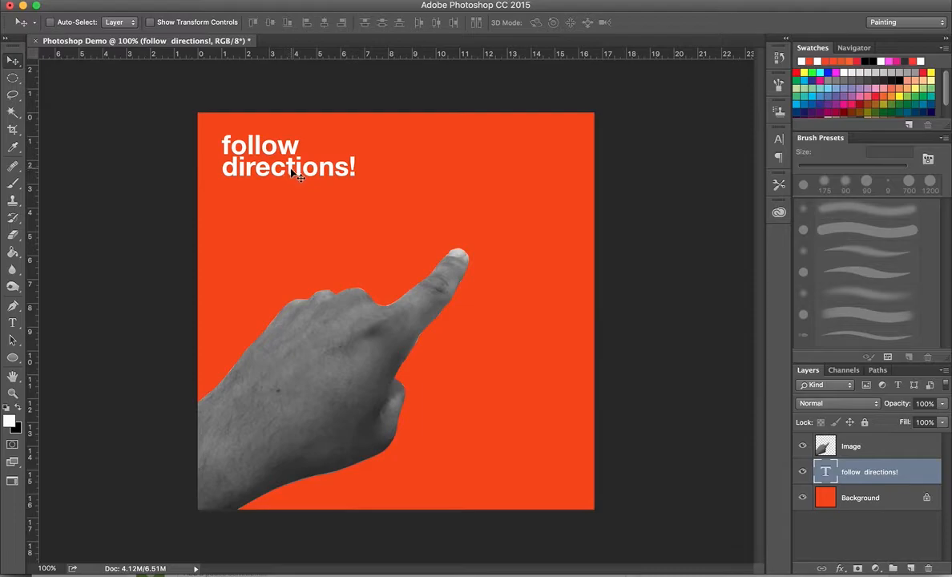
pyautogui.click(852, 447)
pyautogui.click(847, 471)
pyautogui.click(863, 449)
pyautogui.click(865, 473)
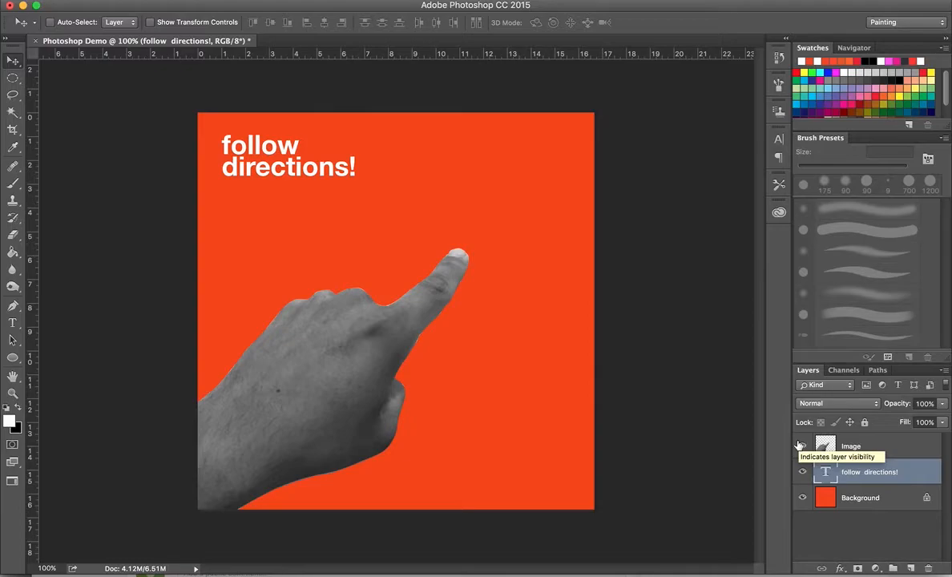
pyautogui.press('super+t')
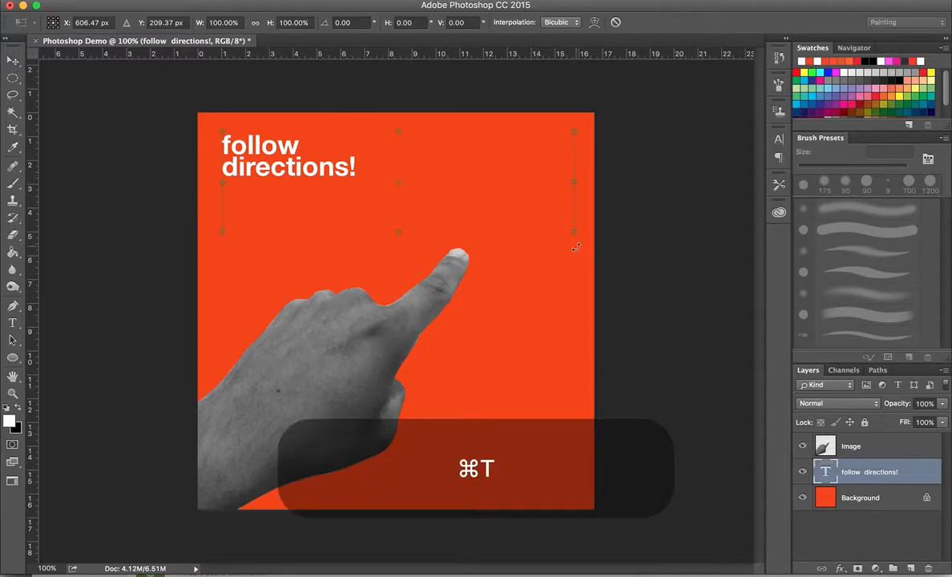
pyautogui.moveTo(574, 233); pyautogui.dragTo(938, 409)
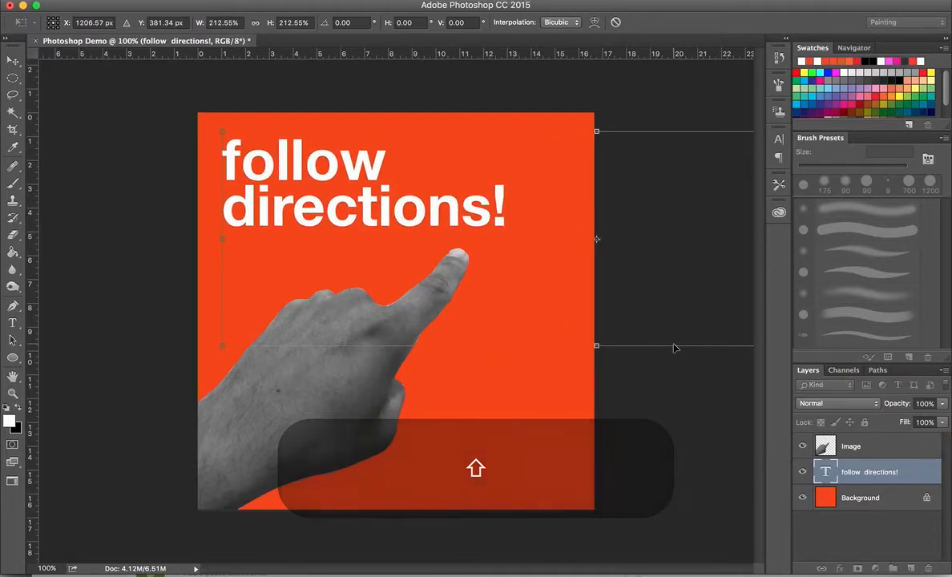
pyautogui.press('Return')
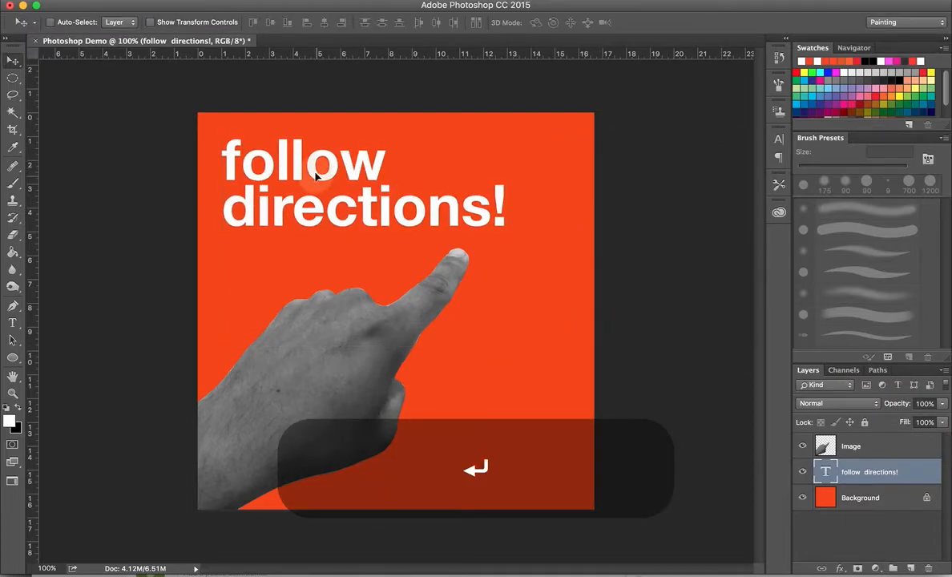
pyautogui.moveTo(319, 178); pyautogui.dragTo(308, 166)
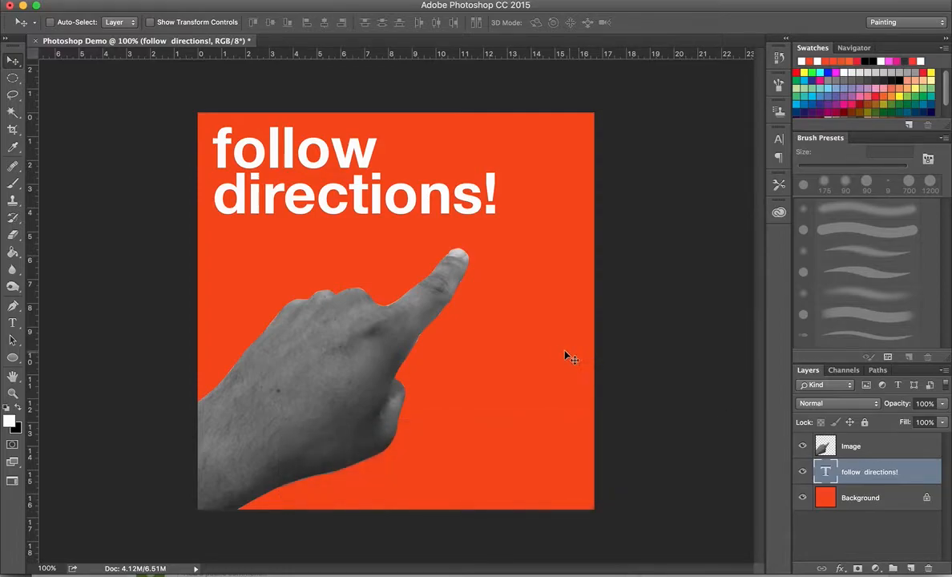
# Step: Flip the hand on the Image layer horizontally
pyautogui.click(855, 449)
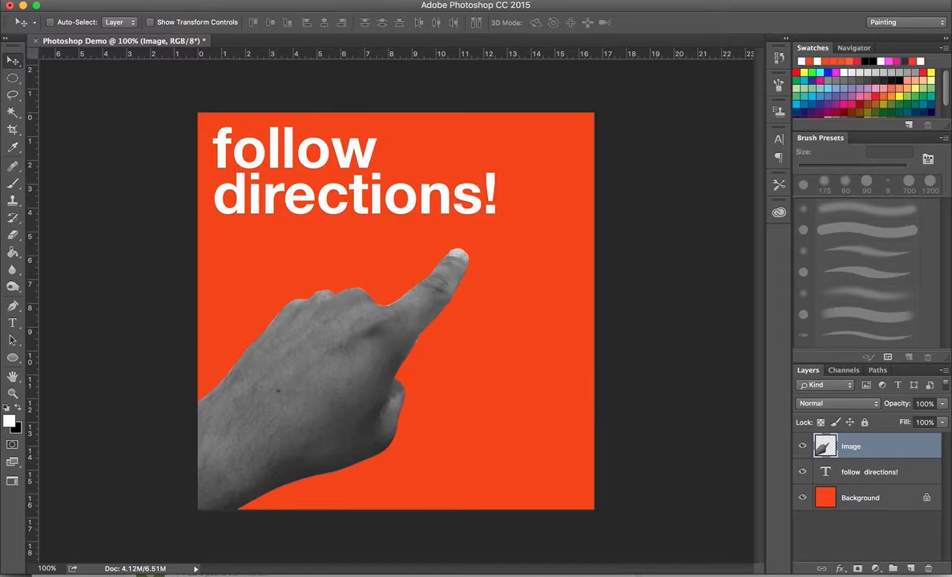
pyautogui.click(178, 1)
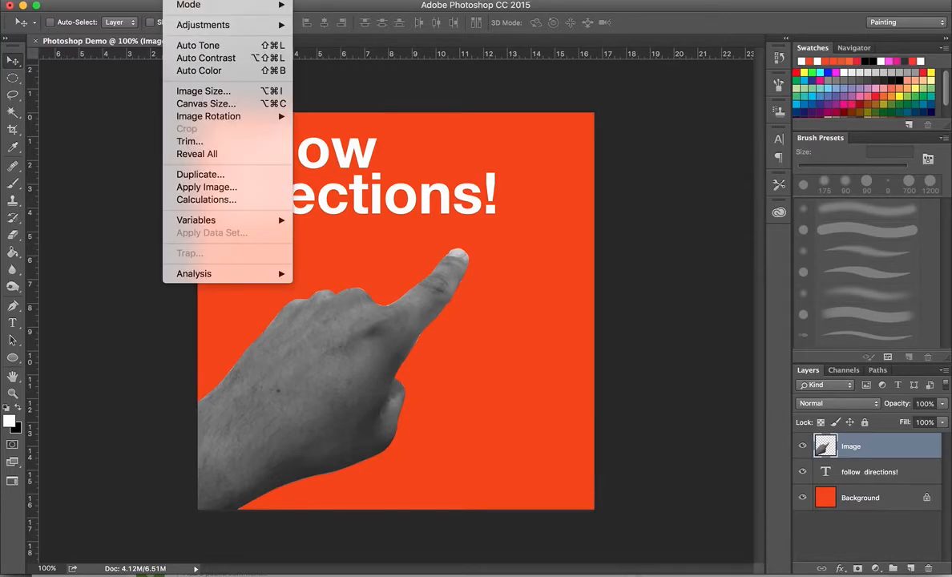
pyautogui.moveTo(148, 1)
pyautogui.moveTo(210, 271)
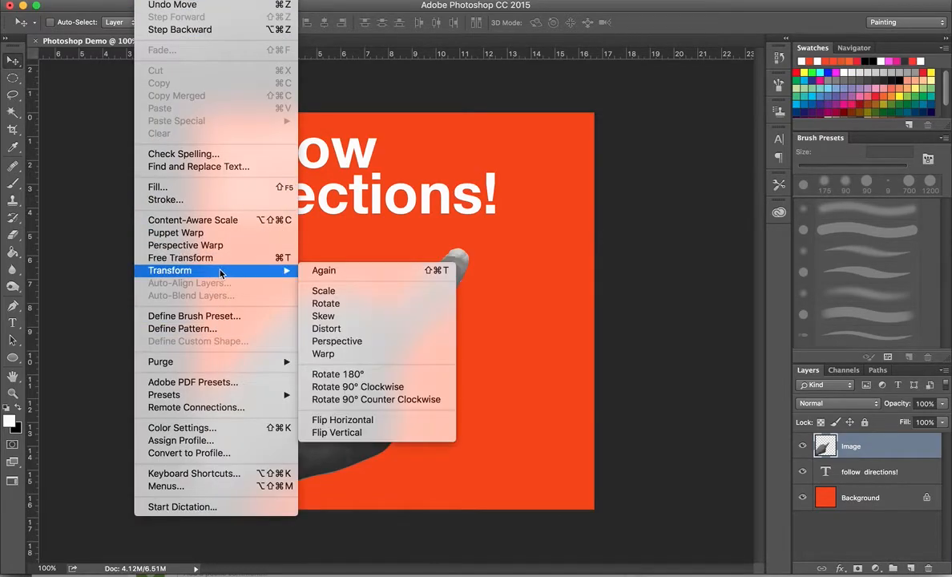
pyautogui.click(357, 419)
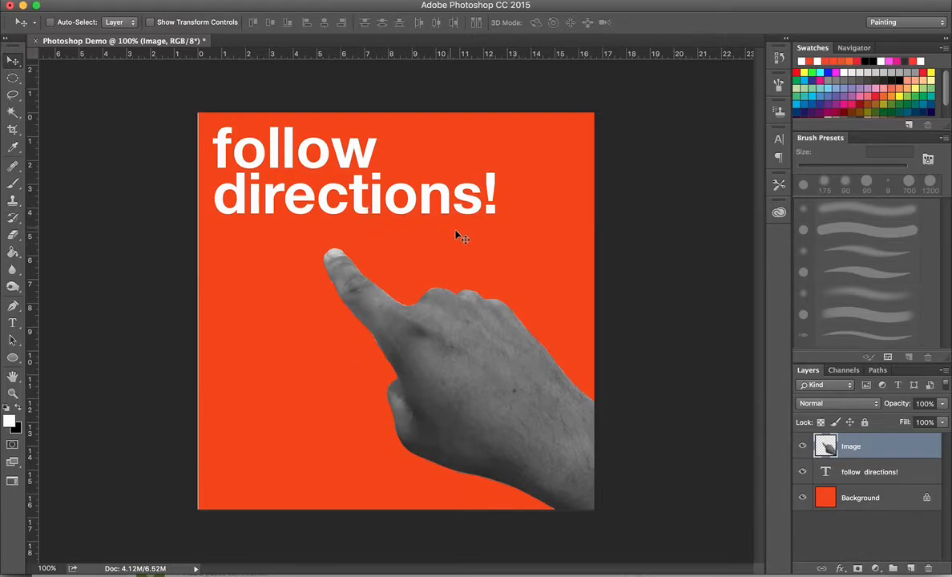
# Step: Scale the "follow directions!" text proportionally to about 125% and shift it slightly towards the poster's upper-left corner
pyautogui.click(844, 481)
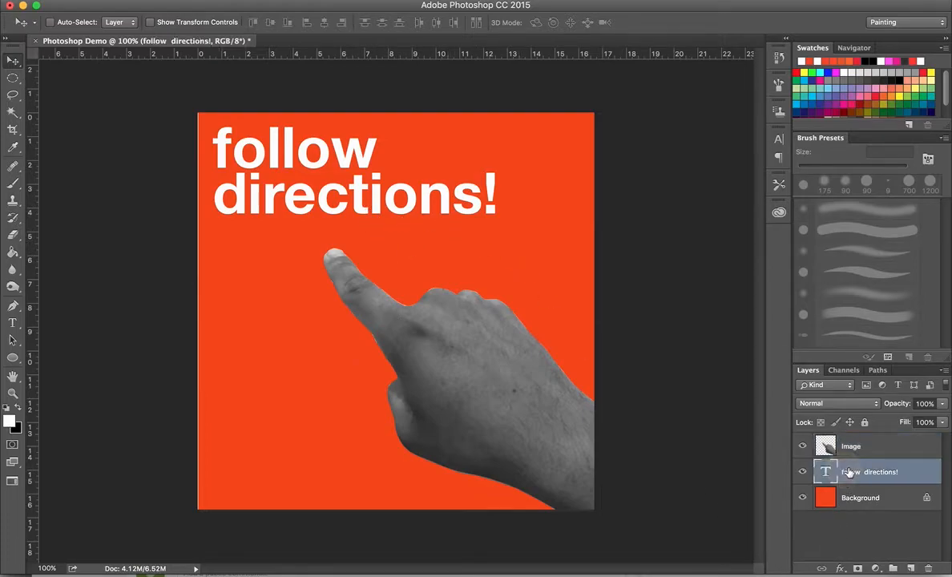
pyautogui.hotkey('ctrl', 'Up')
pyautogui.click(707, 486)
pyautogui.press('super+t')
pyautogui.moveTo(298, 173); pyautogui.dragTo(319, 189)
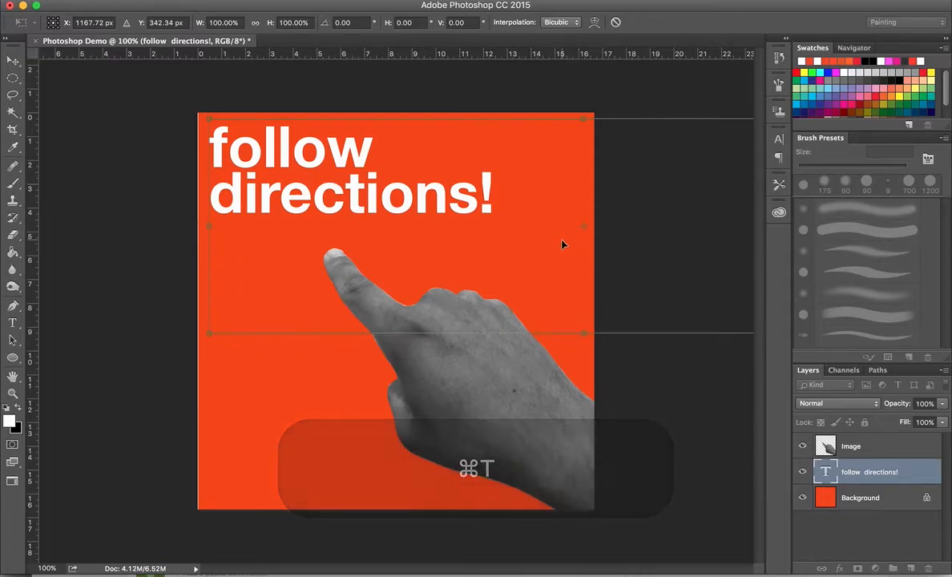
pyautogui.press('super+minus')
pyautogui.press('super+minus')
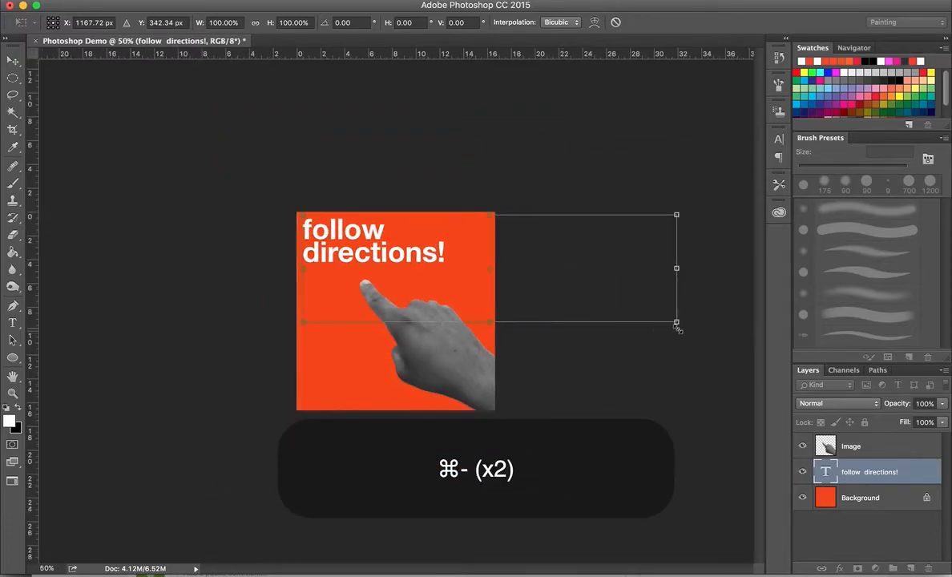
pyautogui.moveTo(676, 323); pyautogui.dragTo(763, 383)
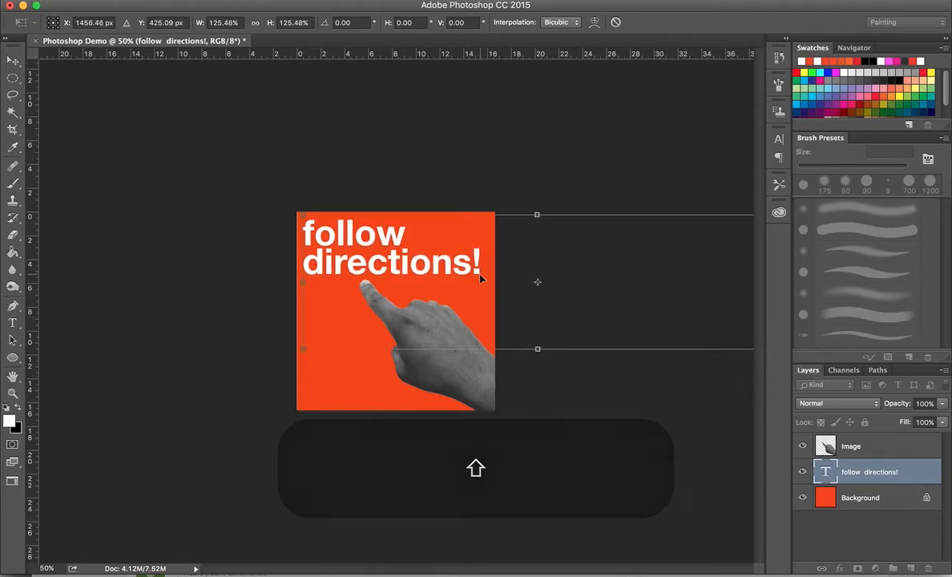
pyautogui.moveTo(472, 272); pyautogui.dragTo(471, 269)
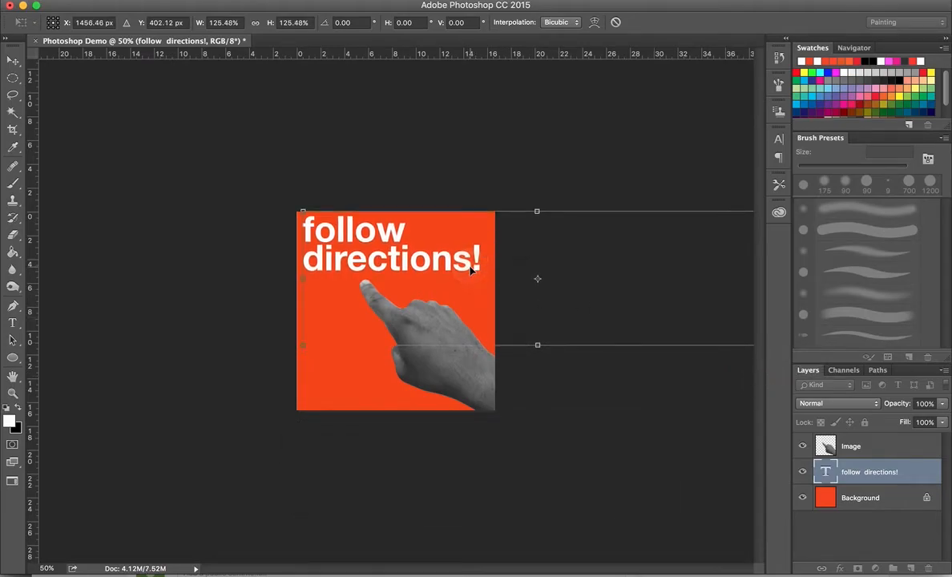
pyautogui.press('Return')
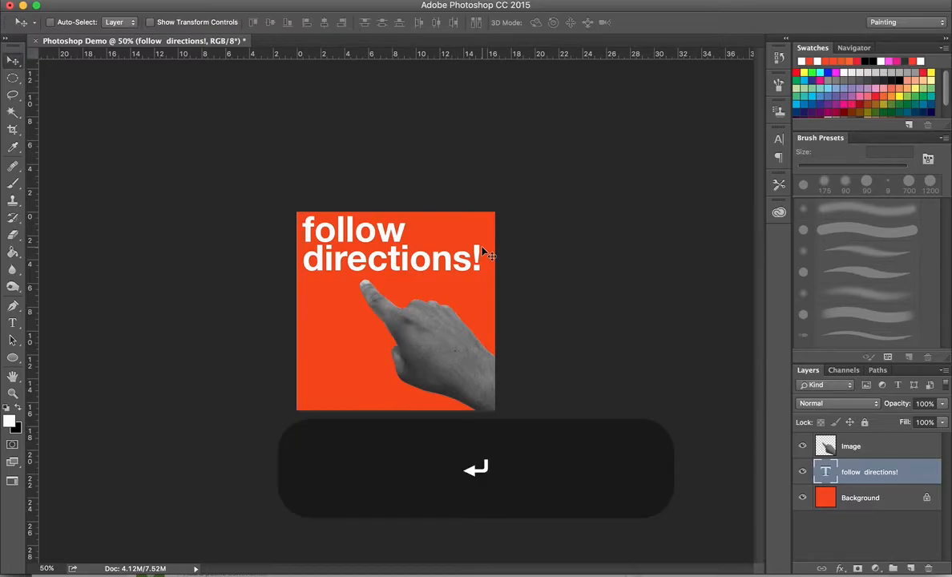
# Step: Enlarge the "follow directions!" text proportionally by about another 3% and reposition it to span the poster's width above the finger
pyautogui.press('super+equal')
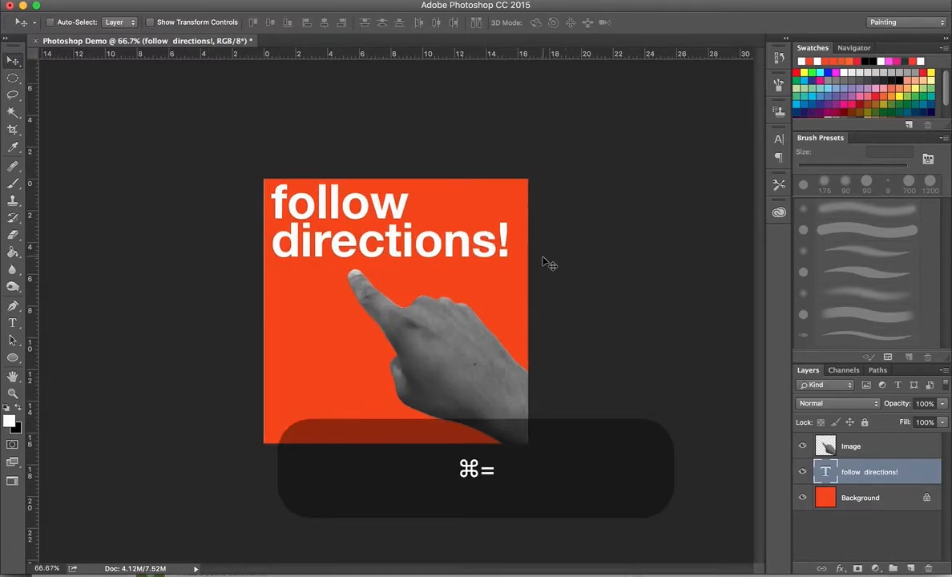
pyautogui.press('super+equal')
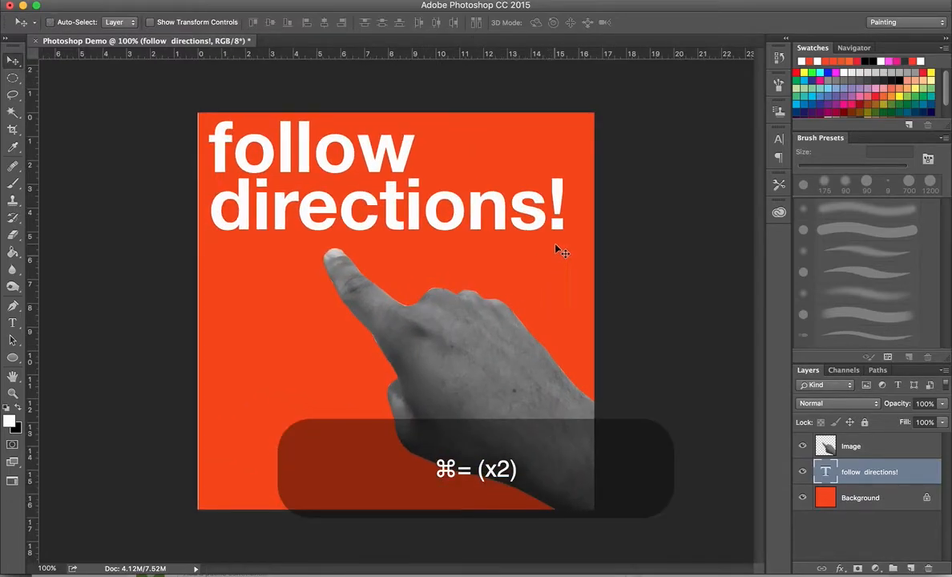
pyautogui.press('super')
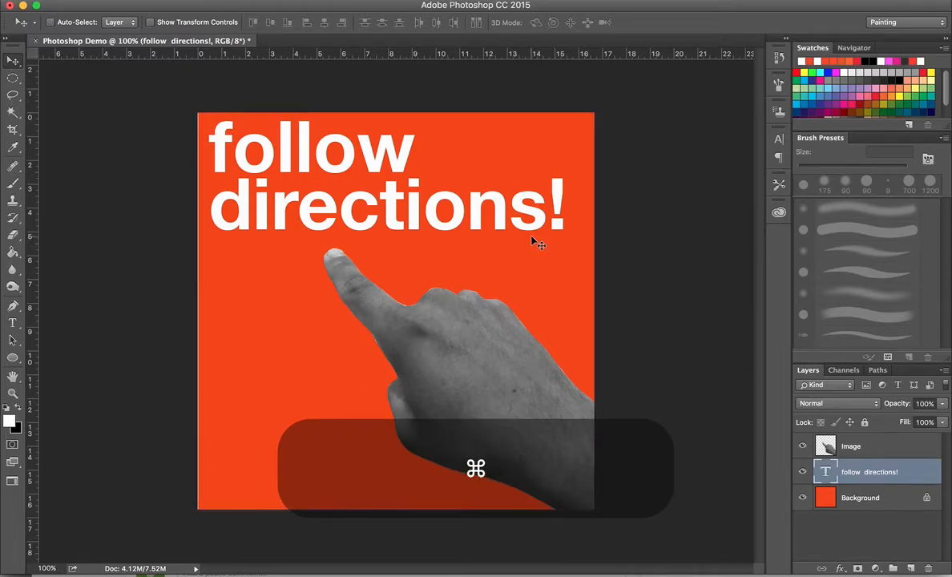
pyautogui.press('super+minus')
pyautogui.press('super+minus')
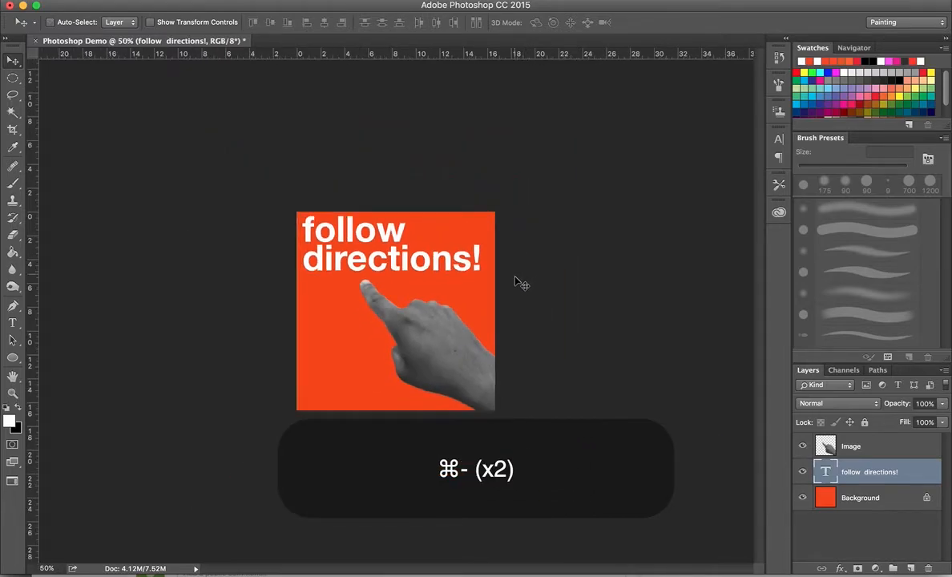
pyautogui.press('super+t')
pyautogui.moveTo(305, 347); pyautogui.dragTo(296, 356)
pyautogui.moveTo(347, 268); pyautogui.dragTo(364, 261)
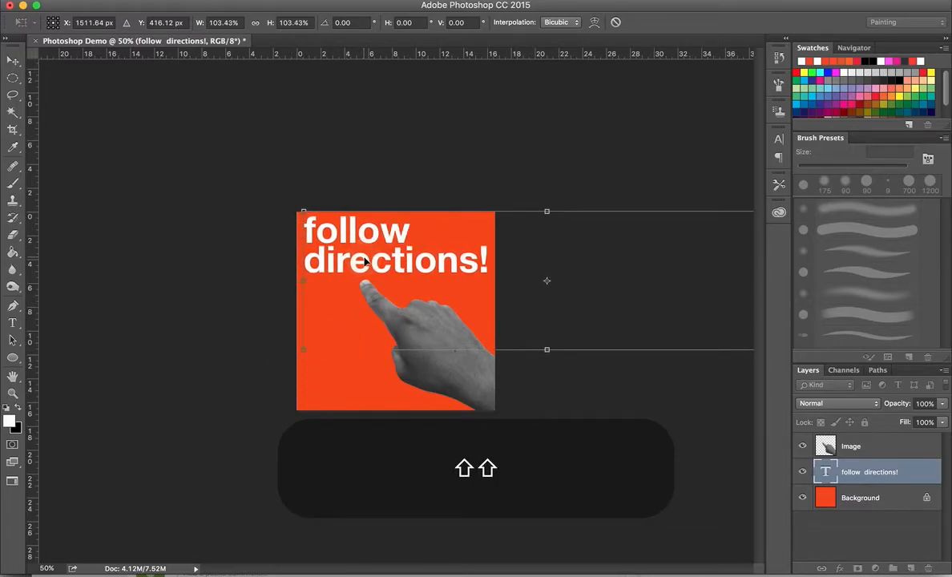
pyautogui.press('Return')
pyautogui.press('super+equal')
pyautogui.press('super+equal')
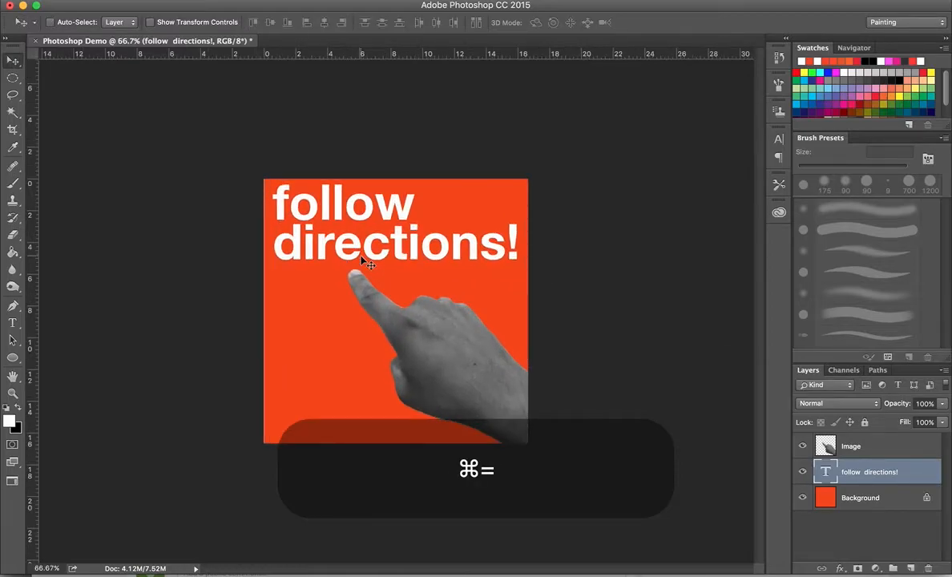
# Step: Add a new text line reading "( A friendly reminder from your instructor)" near the poster's lower-left corner
pyautogui.click(12, 322)
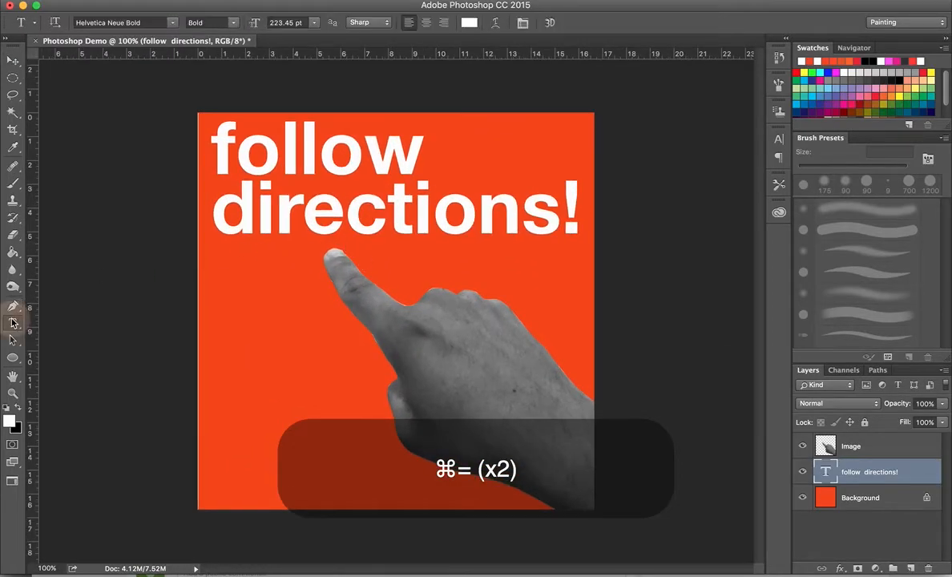
pyautogui.click(215, 487)
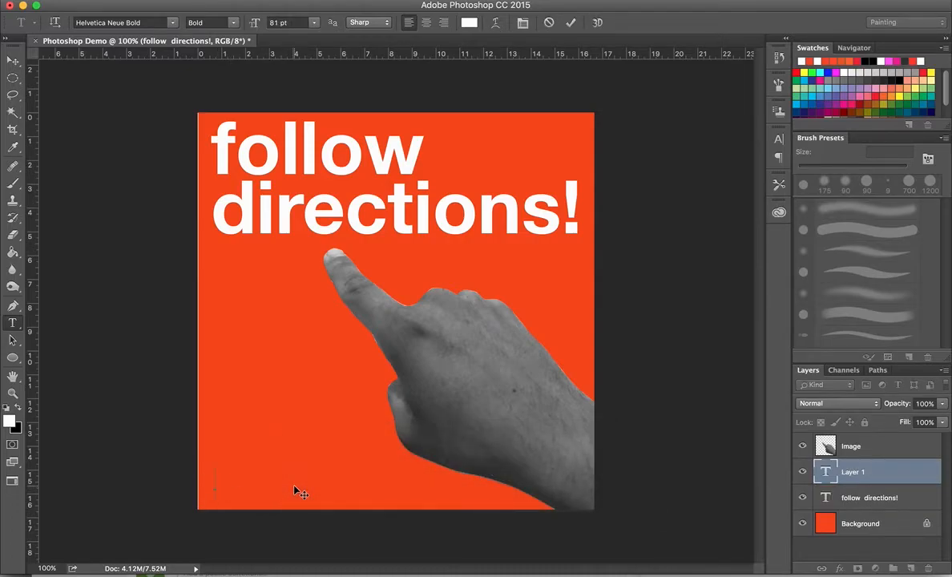
pyautogui.write(')')
pyautogui.press('BackSpace')
pyautogui.write('(')
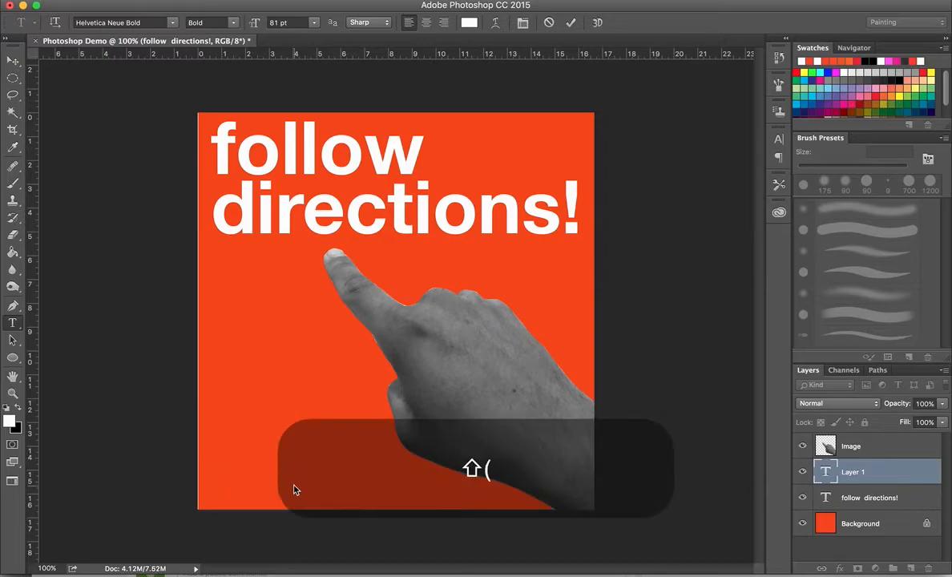
pyautogui.press('shift')
pyautogui.write('A friendly ')
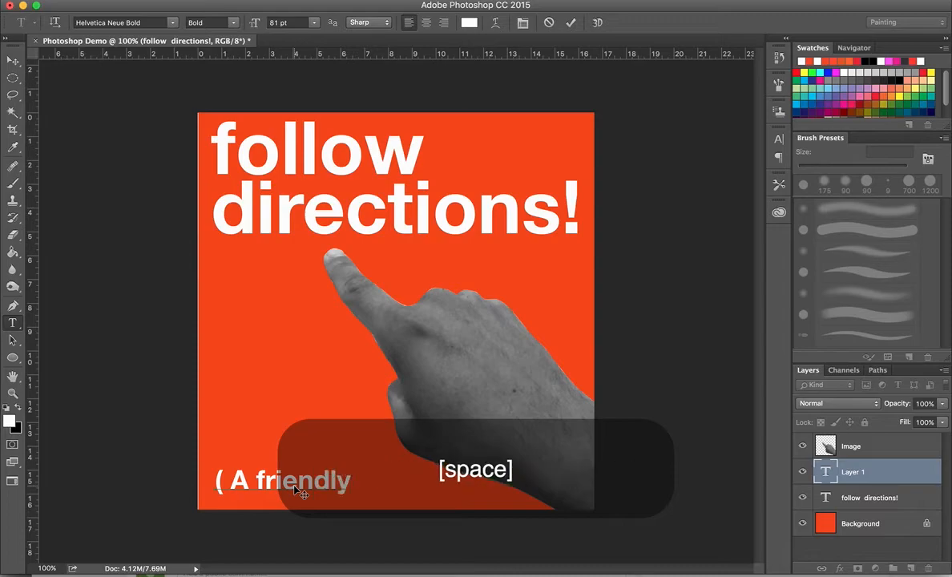
pyautogui.write('reminder o')
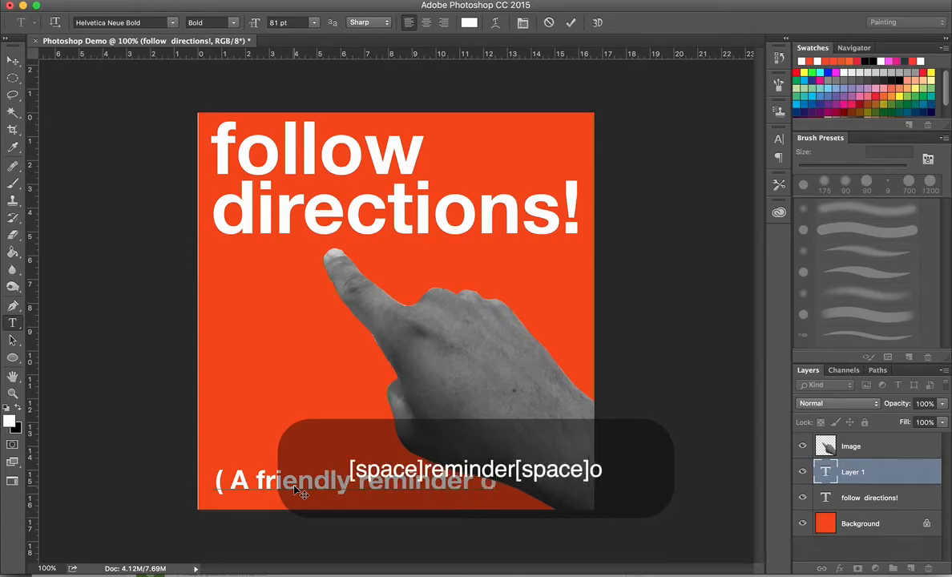
pyautogui.press('BackSpace')
pyautogui.write('fr')
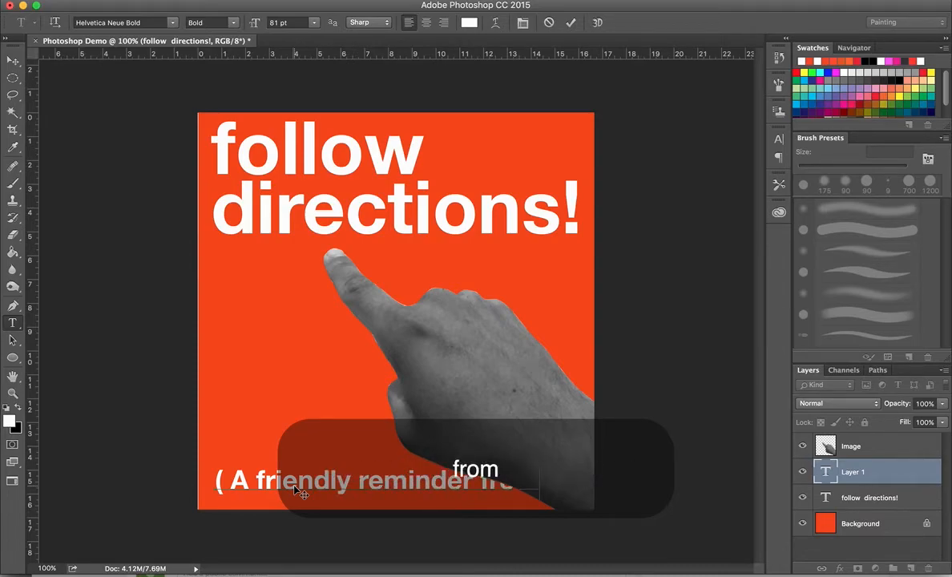
pyautogui.write('om your instructor)')
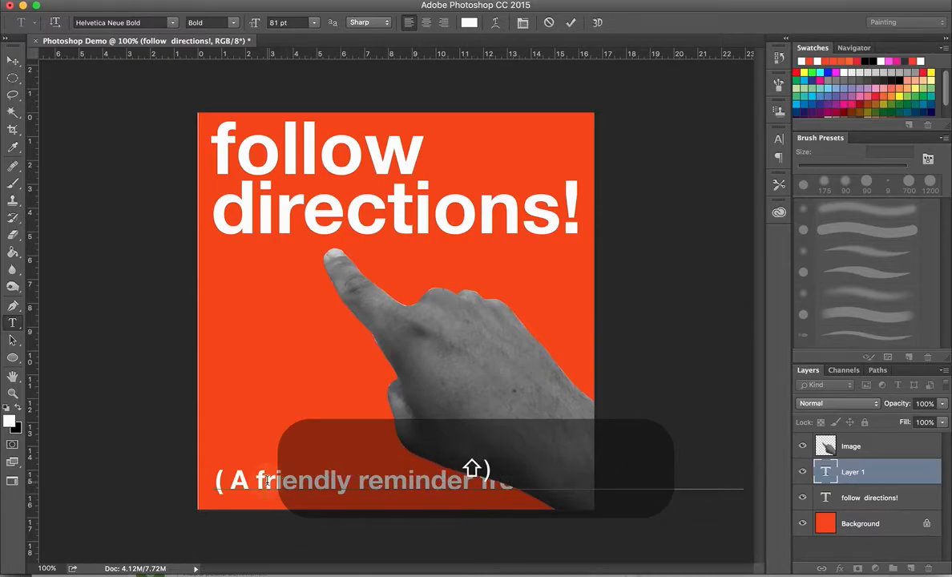
# Step: Set the font size of the whole reminder line to 38 pt
pyautogui.tripleClick(267, 481)
pyautogui.click(778, 139)
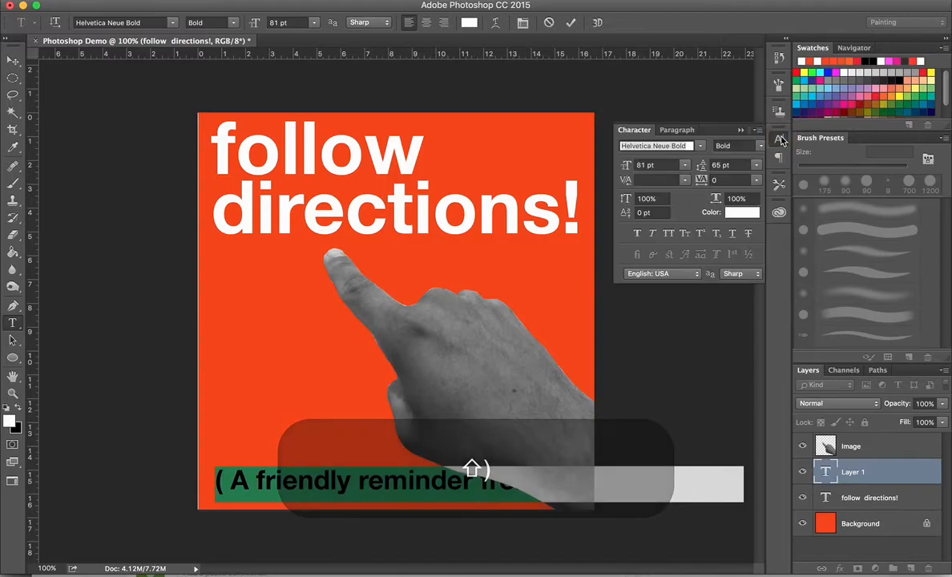
pyautogui.click(626, 165)
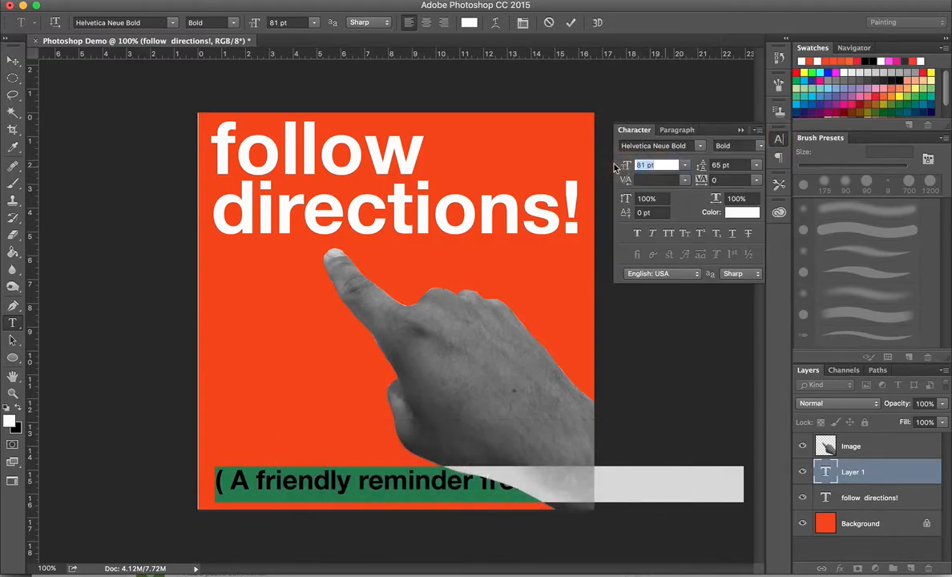
pyautogui.press('Down')
pyautogui.press('Down')
pyautogui.press('Down')
pyautogui.hotkey('shift', 'Down')
pyautogui.hotkey('shift', 'Down')
pyautogui.hotkey('shift', 'Down')
pyautogui.hotkey('shift', 'Down')
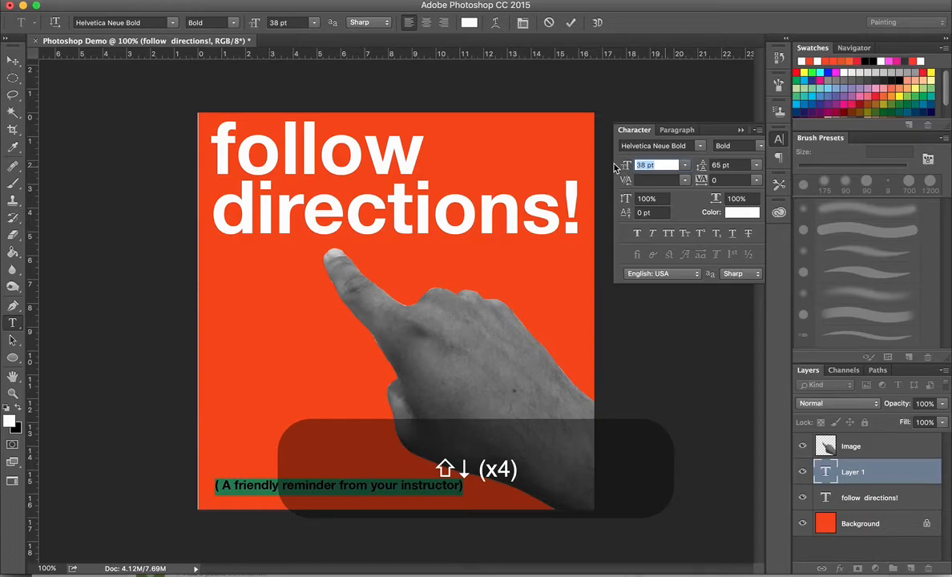
# Step: Commit the reminder text and nudge it down and slightly left, aligning it with the headline's left edge near the poster's bottom
pyautogui.click(12, 60)
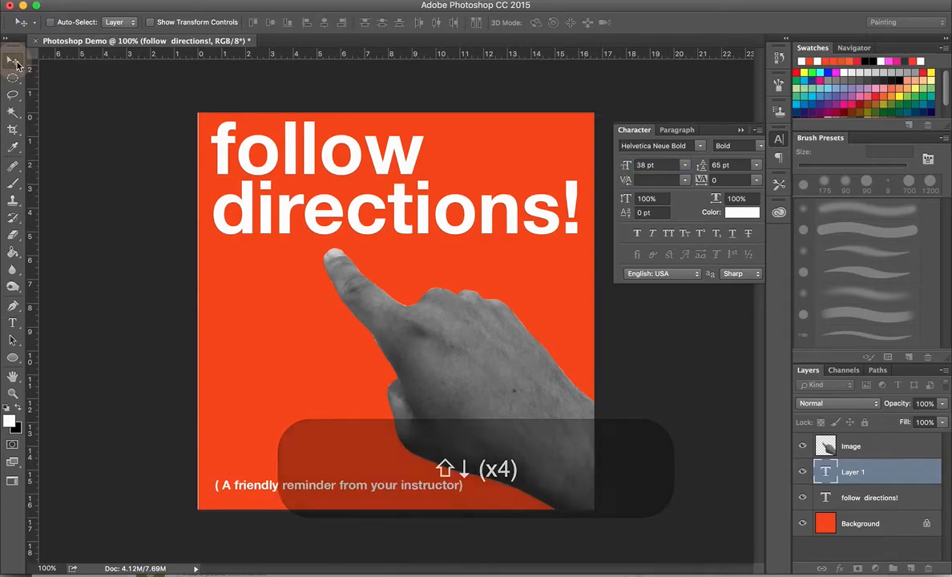
pyautogui.hotkey('shift', 'Down')
pyautogui.hotkey('shift', 'Down')
pyautogui.hotkey('shift', 'Down')
pyautogui.hotkey('shift', 'Down')
pyautogui.hotkey('shift', 'Down')
pyautogui.hotkey('shift', 'Left')
pyautogui.hotkey('shift', 'Down')
pyautogui.hotkey('shift', 'Up')
pyautogui.hotkey('shift', 'Down')
pyautogui.hotkey('shift', 'Up')
pyautogui.hotkey('shift', 'Down')
pyautogui.press('Left')
pyautogui.press('Left')
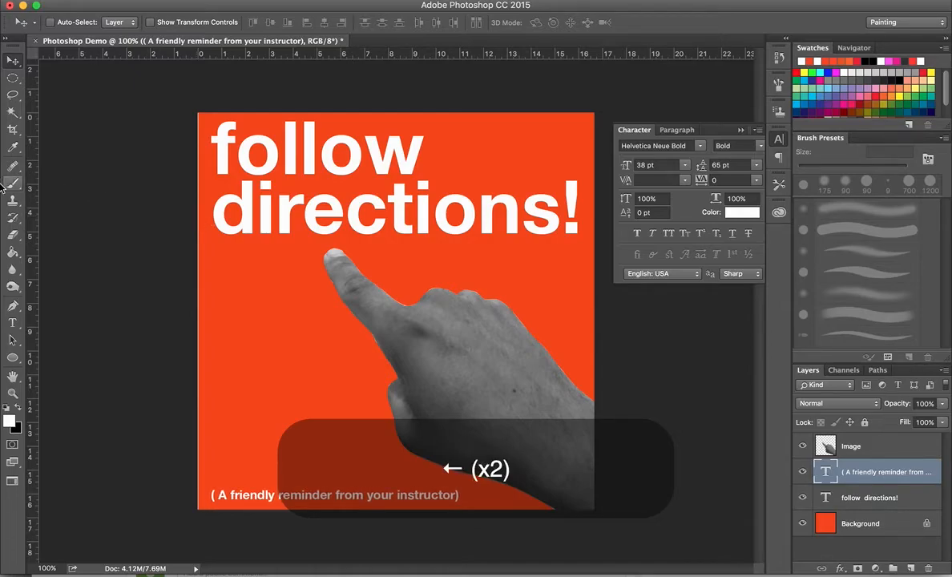
# Step: Delete the space after the opening parenthesis in the reminder line and commit the text
pyautogui.click(12, 322)
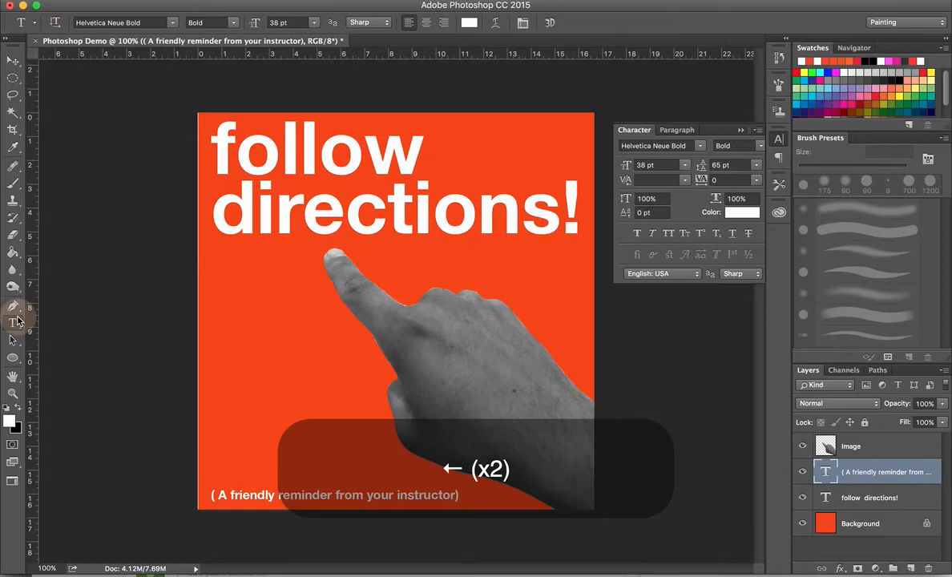
pyautogui.click(222, 497)
pyautogui.press('BackSpace')
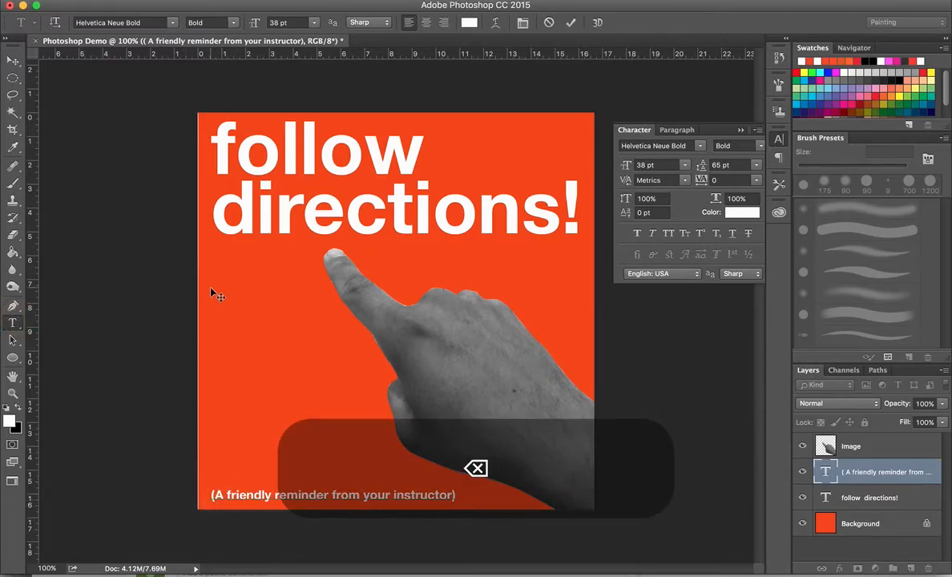
pyautogui.click(12, 60)
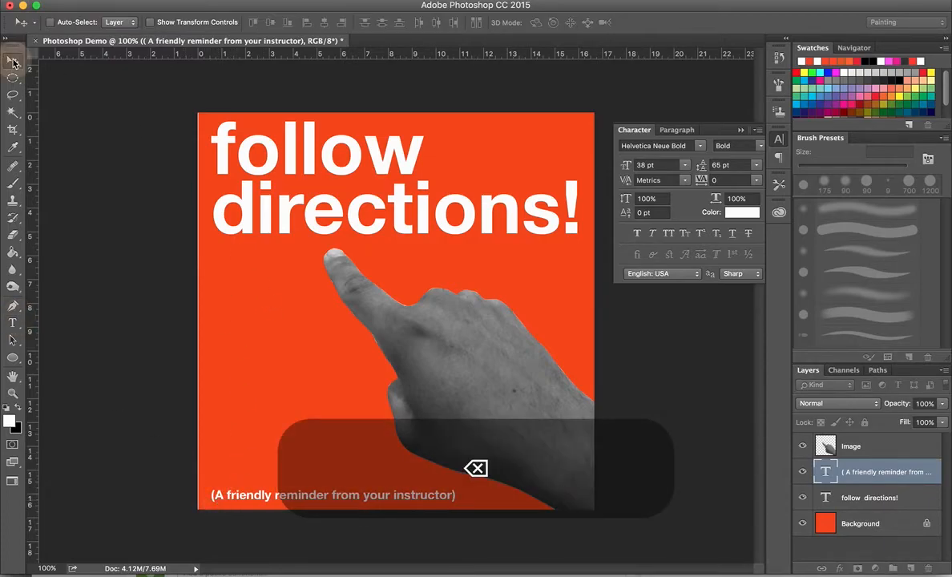
# Step: Try erasing the lower part of the hand on the Image layer with the 175 px Eraser, and undo the stroke
pyautogui.click(882, 446)
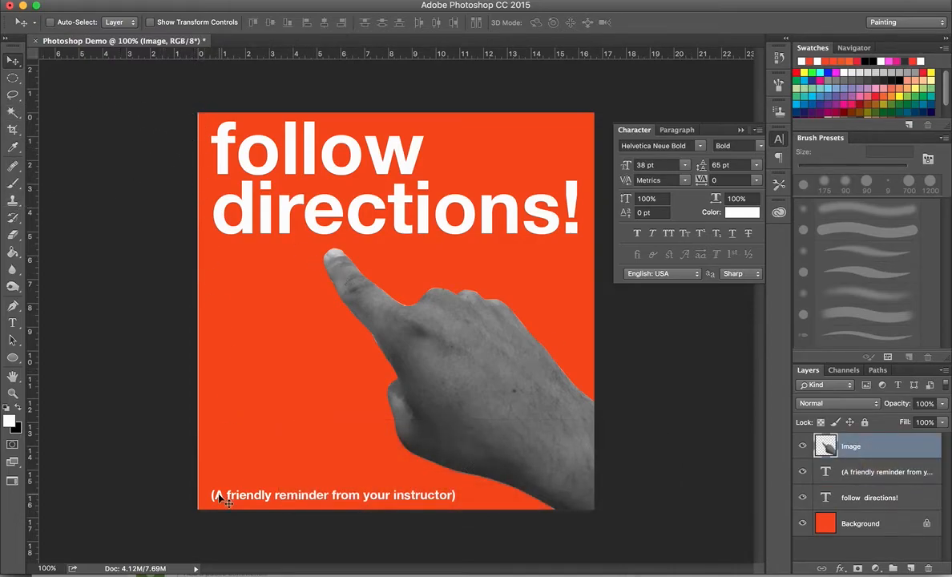
pyautogui.click(15, 236)
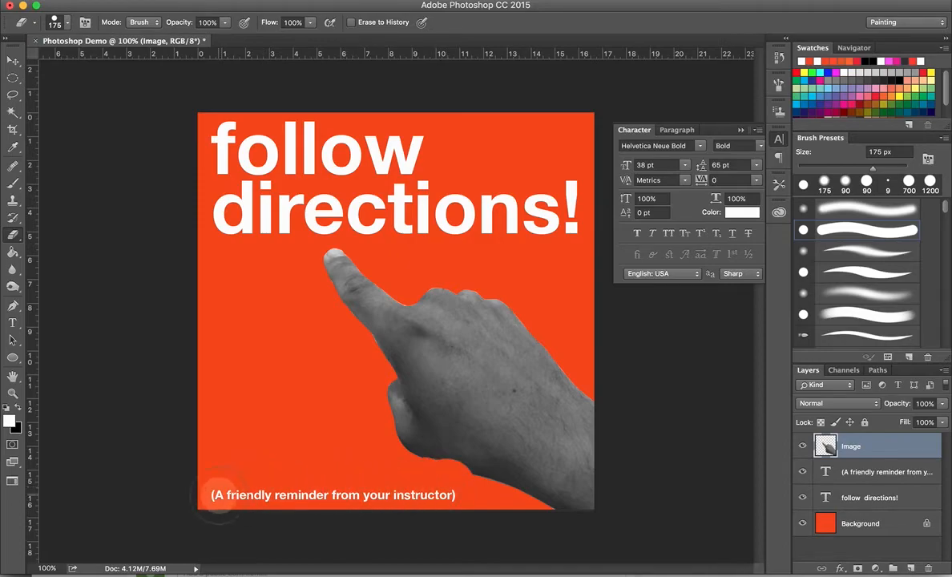
pyautogui.moveTo(521, 457)
pyautogui.mouseDown()
pyautogui.moveTo(456, 449)
pyautogui.moveTo(466, 462)
pyautogui.moveTo(456, 458)
pyautogui.moveTo(400, 414)
pyautogui.moveTo(422, 392)
pyautogui.mouseUp()
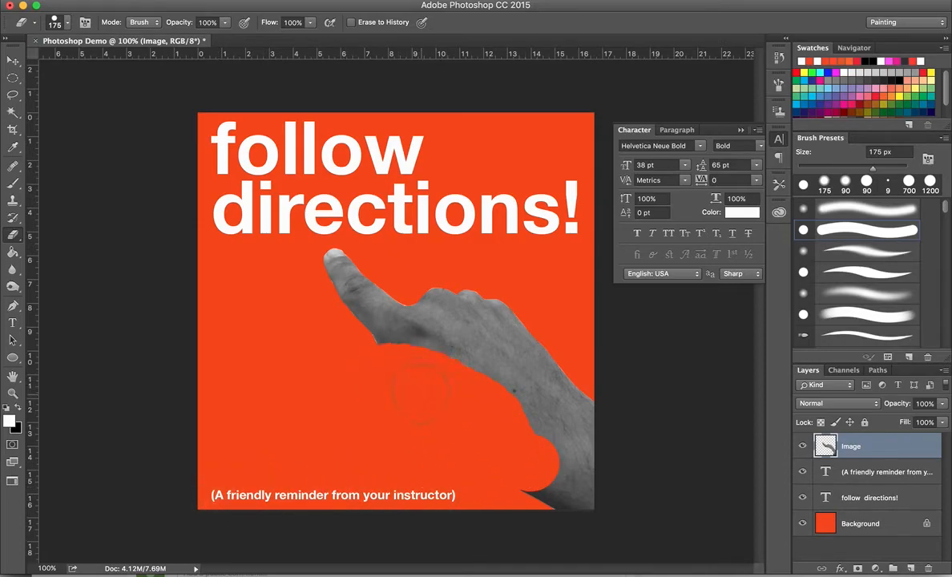
pyautogui.press('super+z')
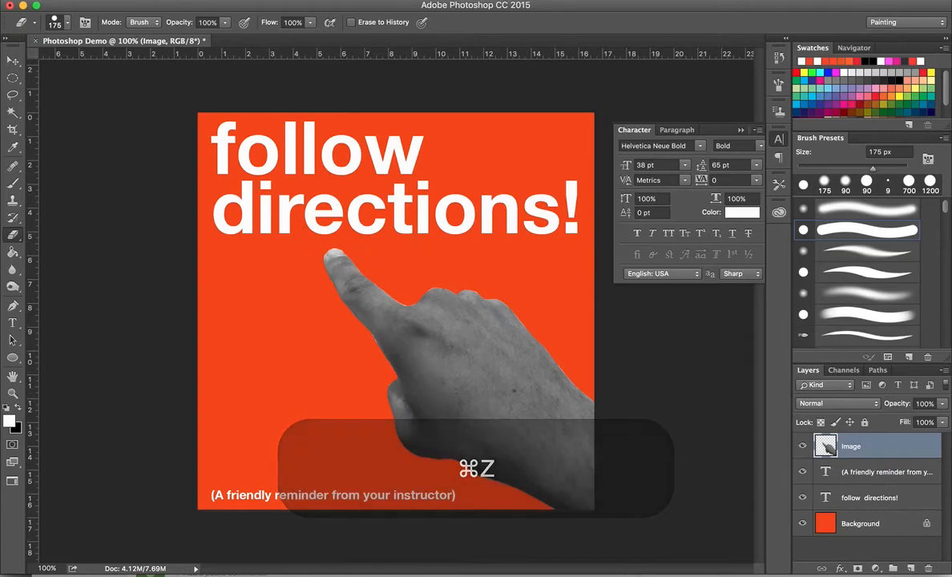
# Step: Step backward repeatedly through the history to undo the reminder line's space removal and position nudges
pyautogui.click(148, 1)
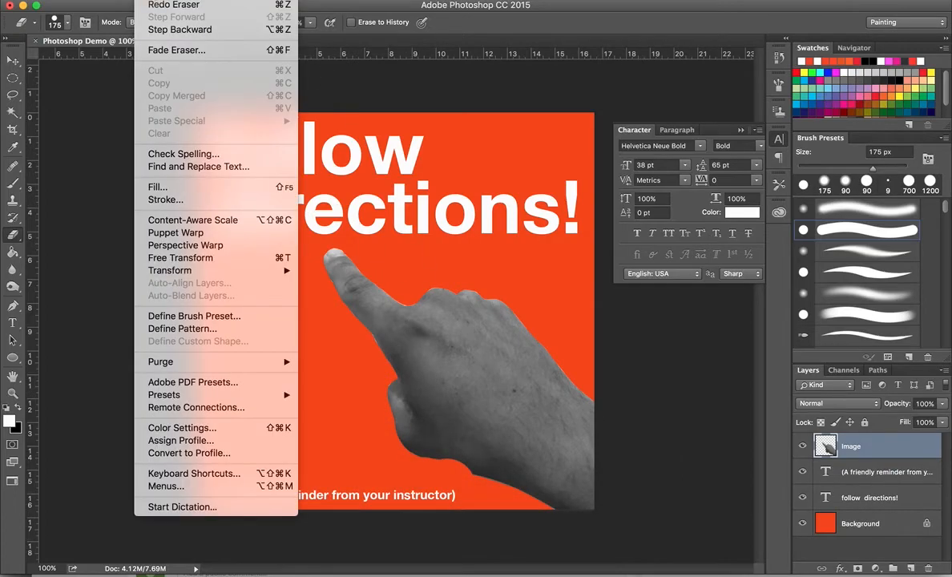
pyautogui.click(164, 30)
pyautogui.click(148, 1)
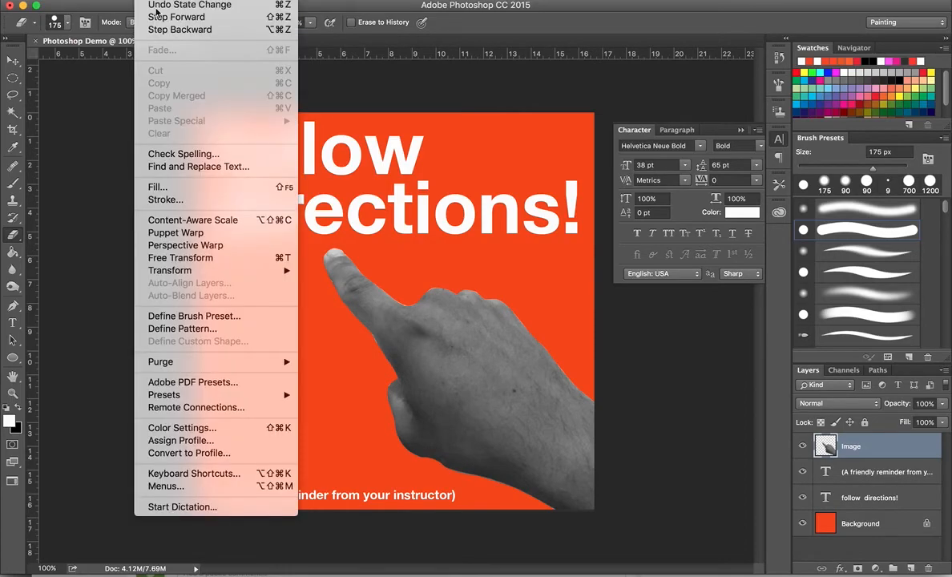
pyautogui.click(164, 30)
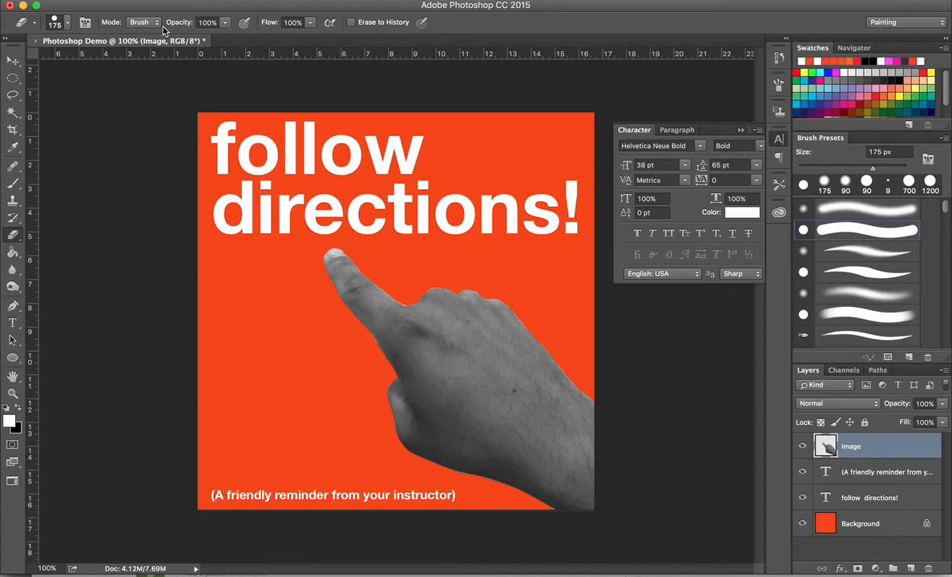
pyautogui.press('alt+super+z')
pyautogui.press('alt+super+z')
pyautogui.press('alt+super+z')
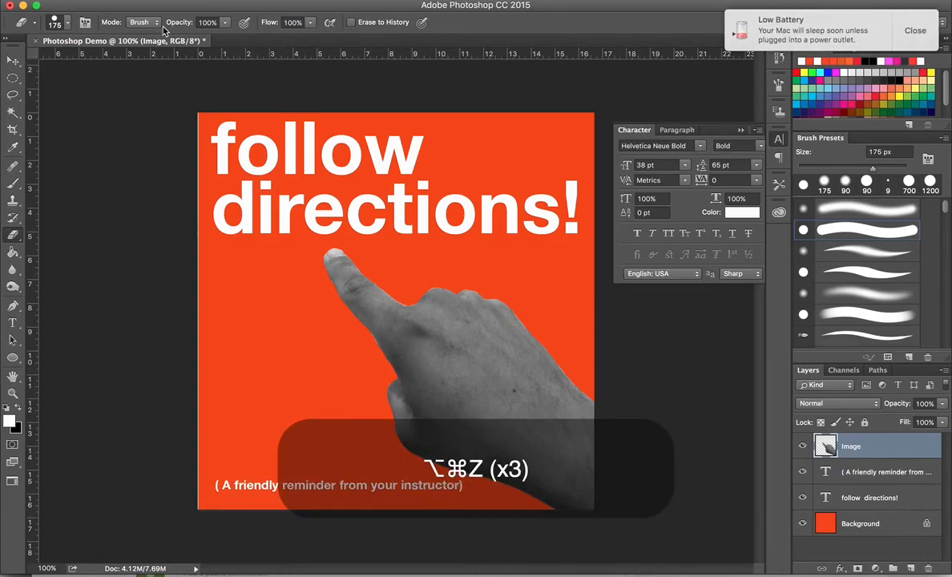
# Step: Select the reminder text layer and shift the line slightly down toward the poster's bottom edge
pyautogui.press('v')
pyautogui.moveTo(243, 487); pyautogui.dragTo(239, 496)
pyautogui.press('super+z')
pyautogui.click(845, 479)
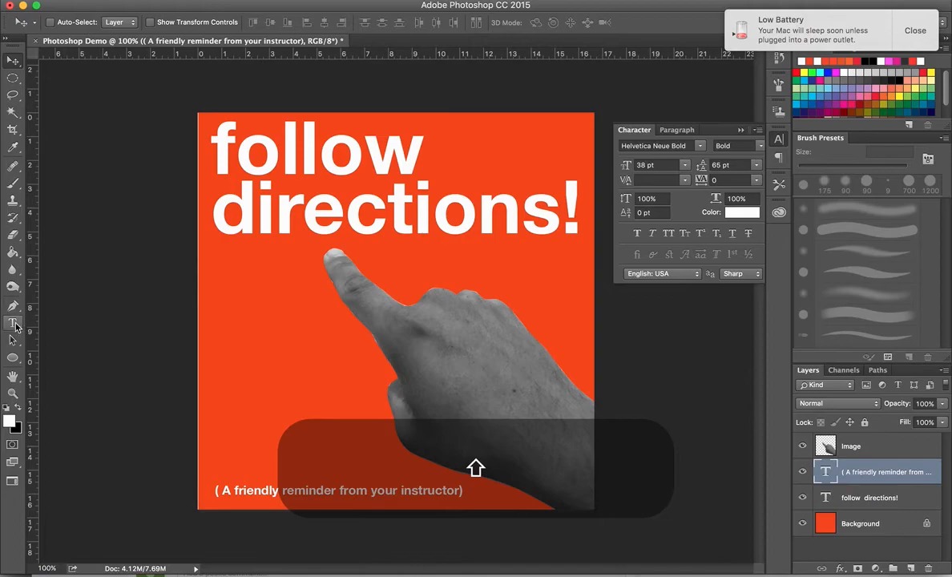
# Step: Remove the space before "A" so the line reads "(A friendly reminder from your instructor)", and commit the edit
pyautogui.click(13, 324)
pyautogui.click(222, 485)
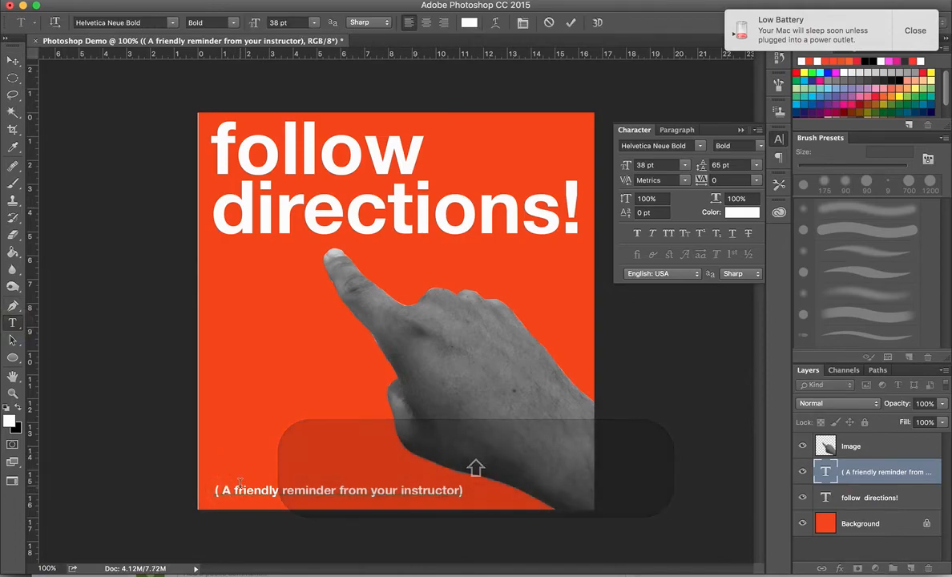
pyautogui.press('BackSpace')
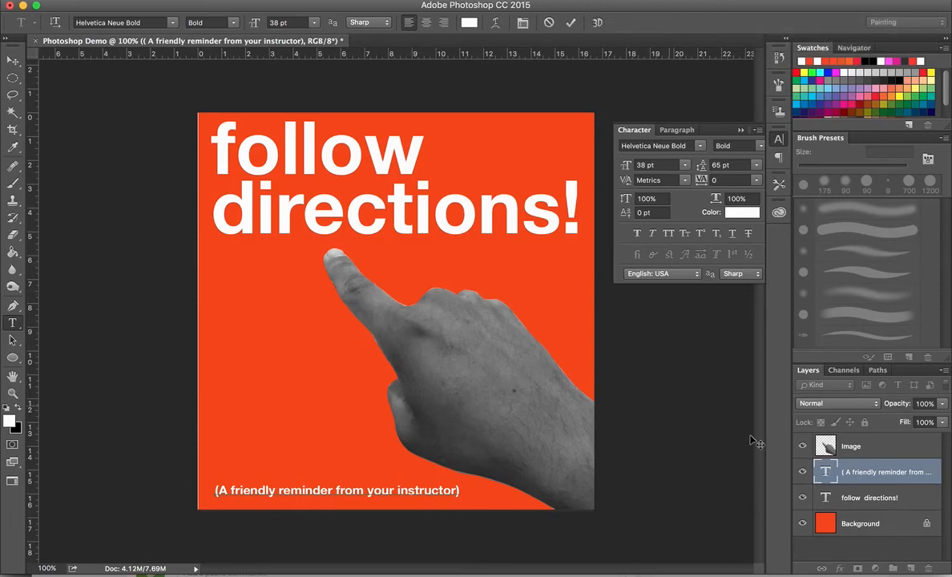
pyautogui.click(13, 235)
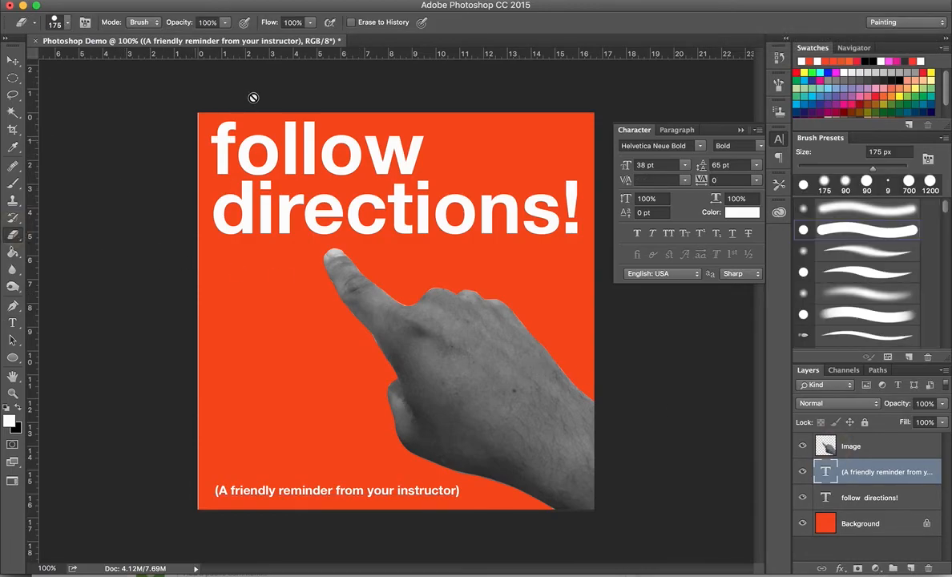
# Step: Set the blend mode of the Image layer with the hand to Multiply
pyautogui.click(809, 446)
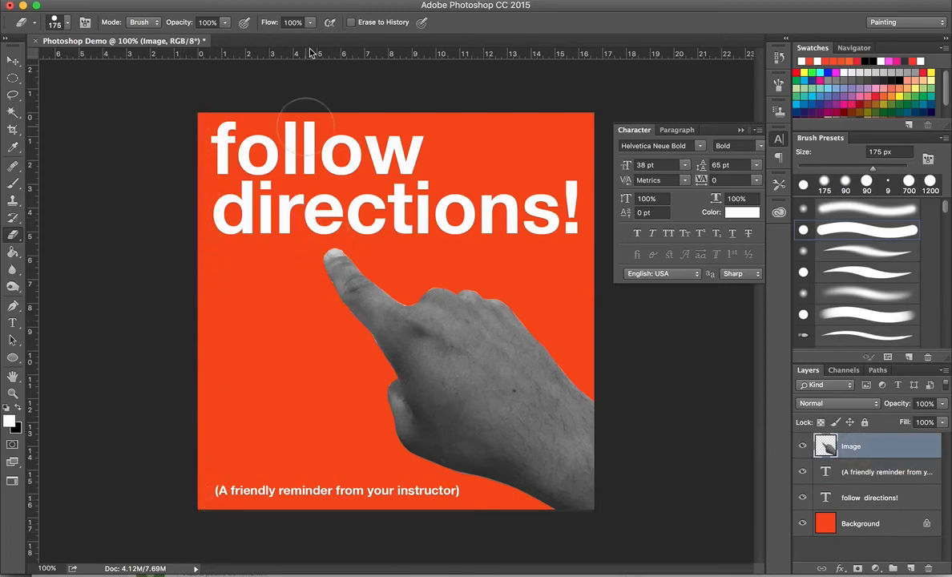
pyautogui.click(13, 61)
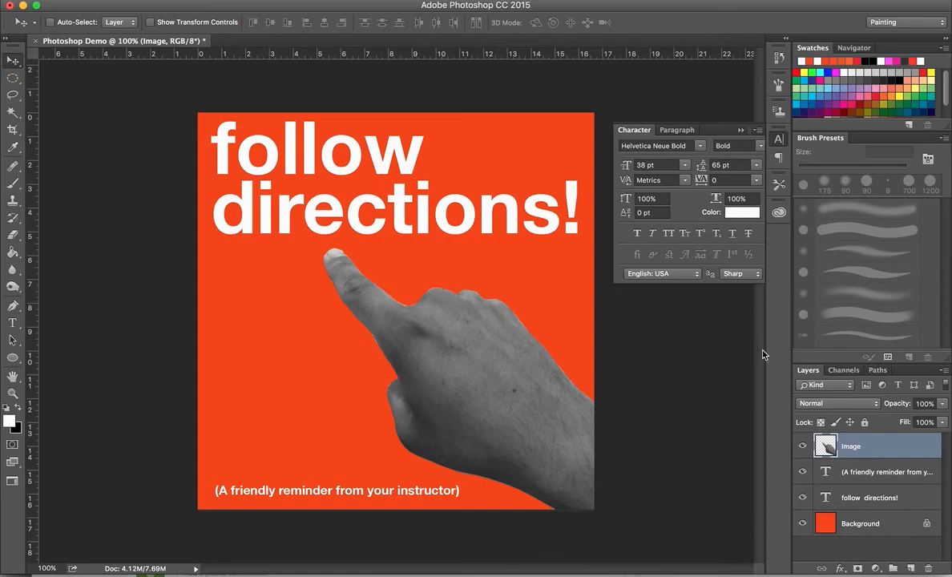
pyautogui.click(818, 406)
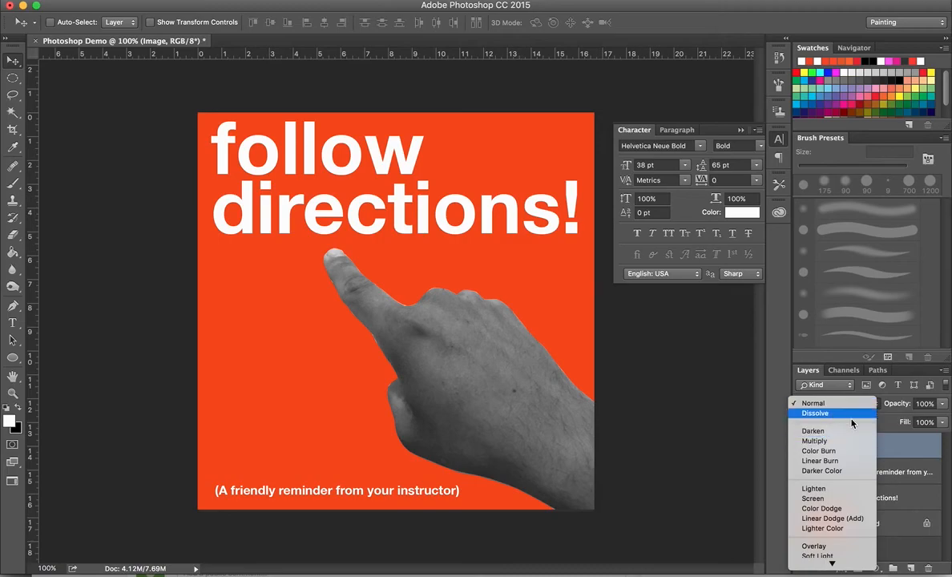
pyautogui.click(825, 403)
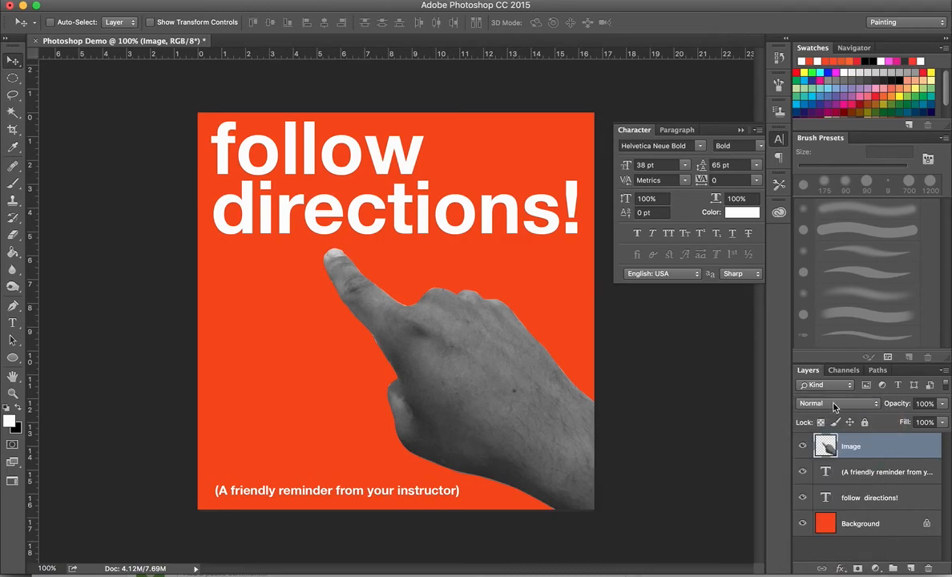
pyautogui.click(833, 404)
pyautogui.click(825, 444)
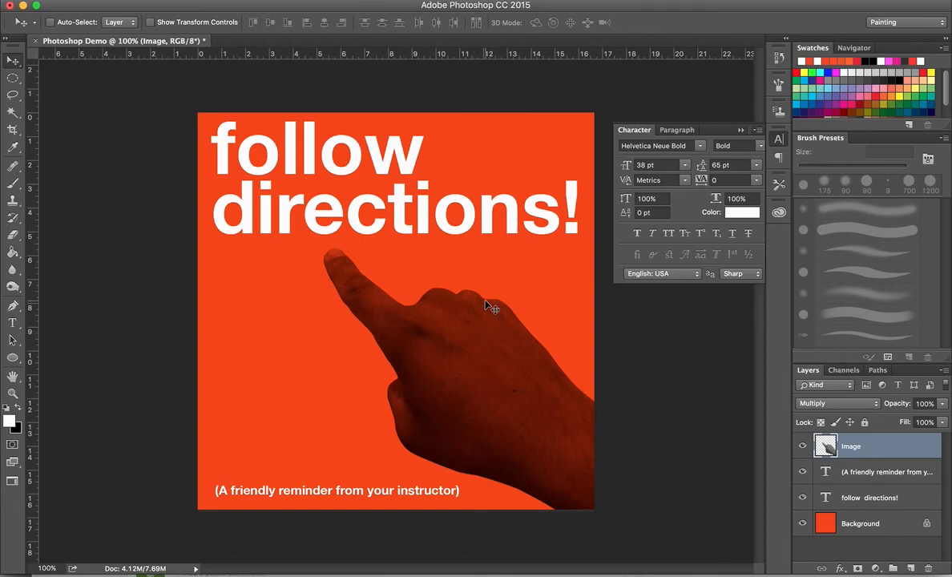
# Step: Nudge the hand image down about 16 pixels to widen the gap below the headline
pyautogui.press('Down')
pyautogui.press('Down')
pyautogui.press('Down')
pyautogui.press('Down')
pyautogui.press('Down')
pyautogui.press('Down')
pyautogui.press('Down')
pyautogui.press('Down')
pyautogui.press('Down')
pyautogui.press('Down')
pyautogui.press('Down')
pyautogui.press('Down')
pyautogui.press('Down')
pyautogui.press('Down')
pyautogui.press('Down')
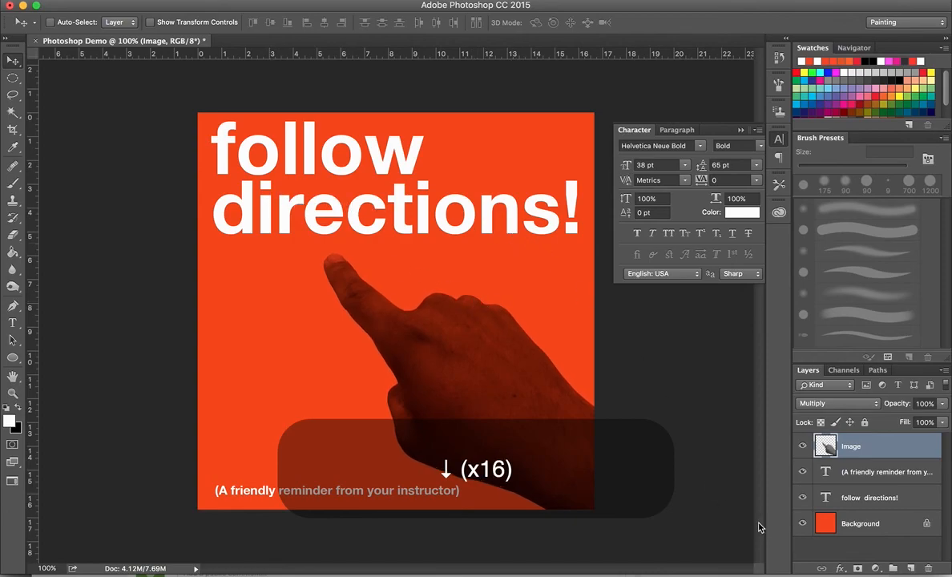
# Step: Nudge the reminder text layer left by 7 pixels toward the headline's left edge
pyautogui.click(876, 481)
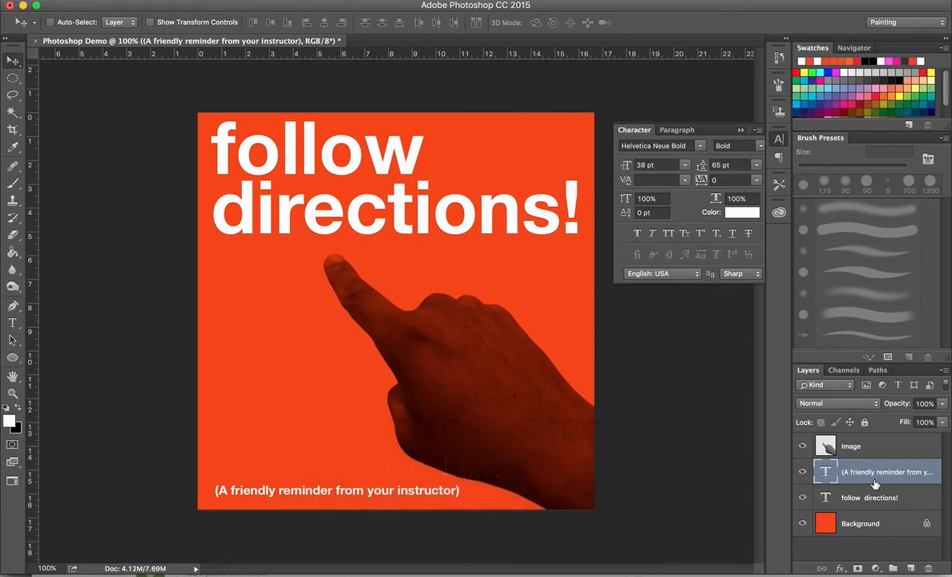
pyautogui.press('Left')
pyautogui.press('Left')
pyautogui.press('Left')
pyautogui.press('Left')
pyautogui.press('Left')
pyautogui.press('Left')
pyautogui.press('Left')
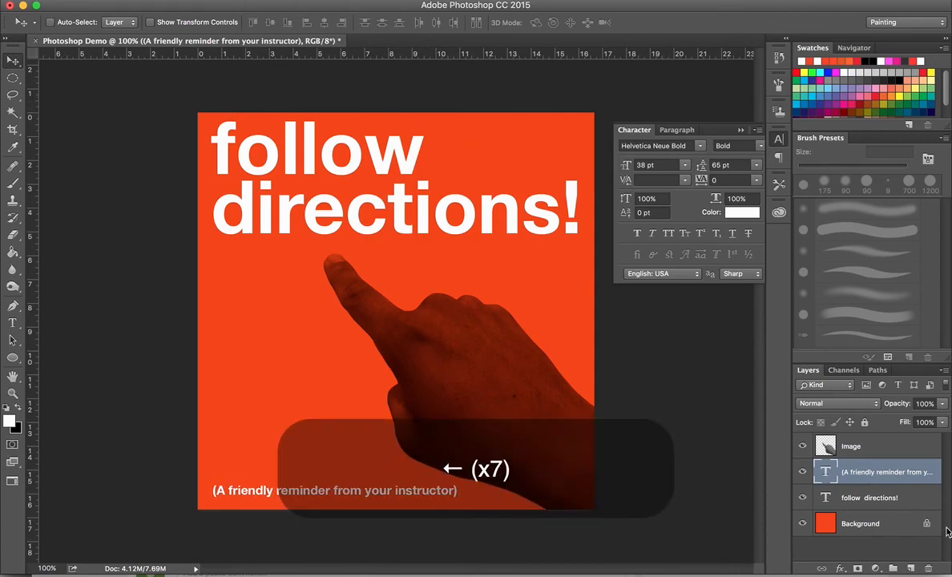
# Step: Nudge the "follow directions!" headline layer left by about 3 pixels to align it with the reminder line
pyautogui.click(859, 501)
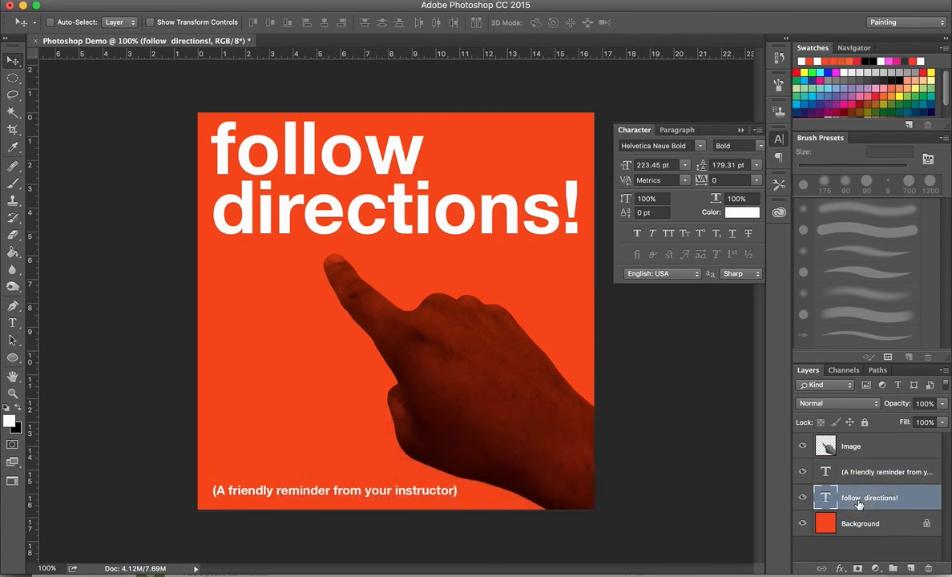
pyautogui.press('Left')
pyautogui.press('Left')
pyautogui.press('Left')
pyautogui.press('Left')
pyautogui.press('Right')
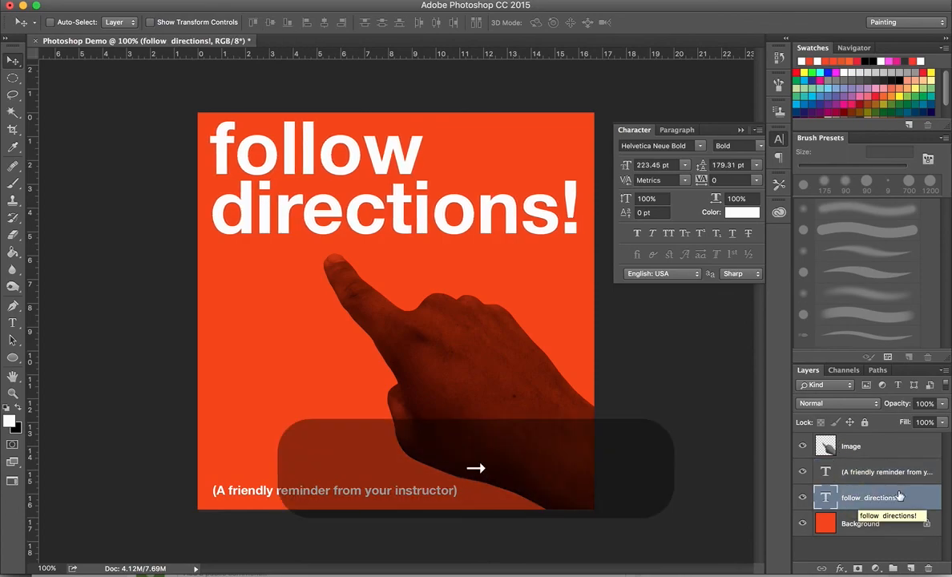
# Step: Export the poster with Save for Web as a JPEG named Photoshop-Demo5.jpg in the Downloads folder
pyautogui.click(118, 1)
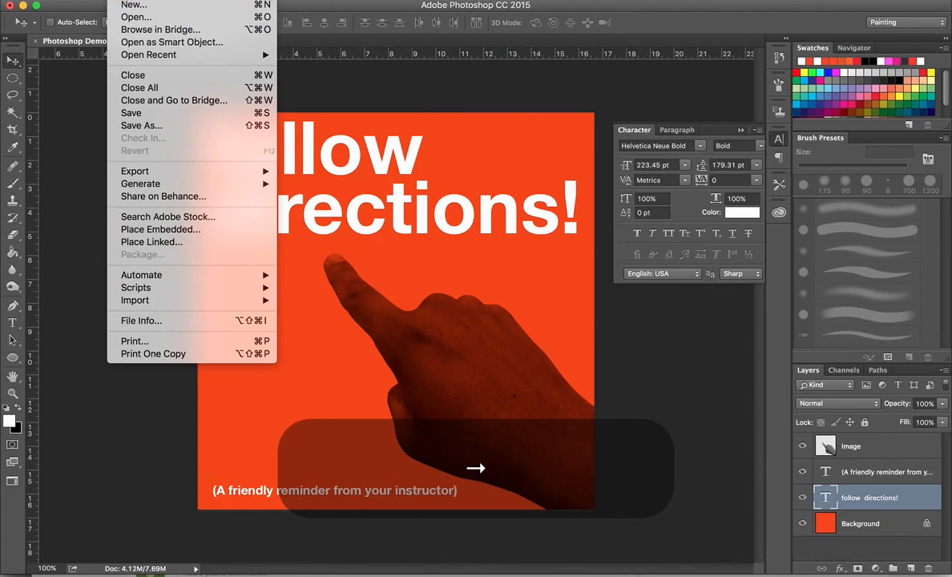
pyautogui.moveTo(183, 175)
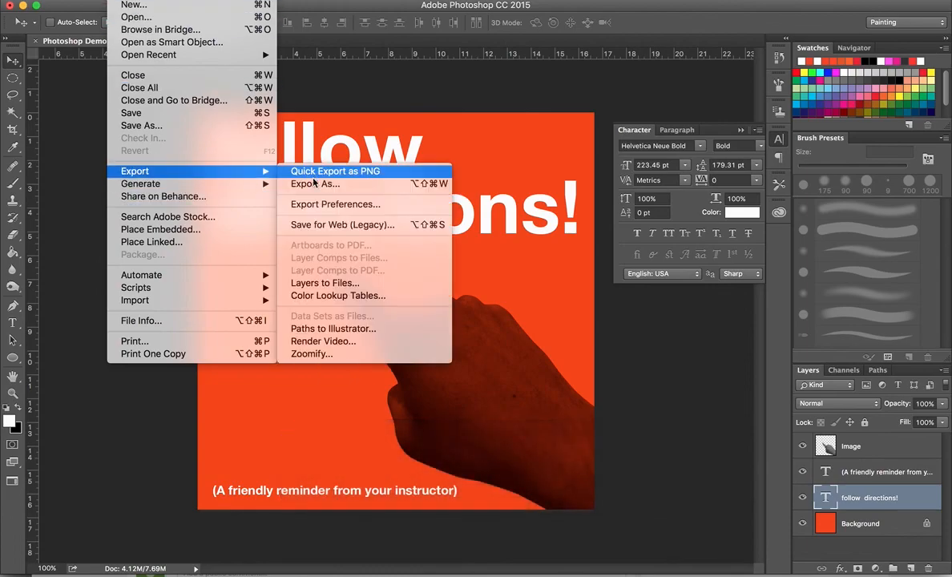
pyautogui.click(308, 226)
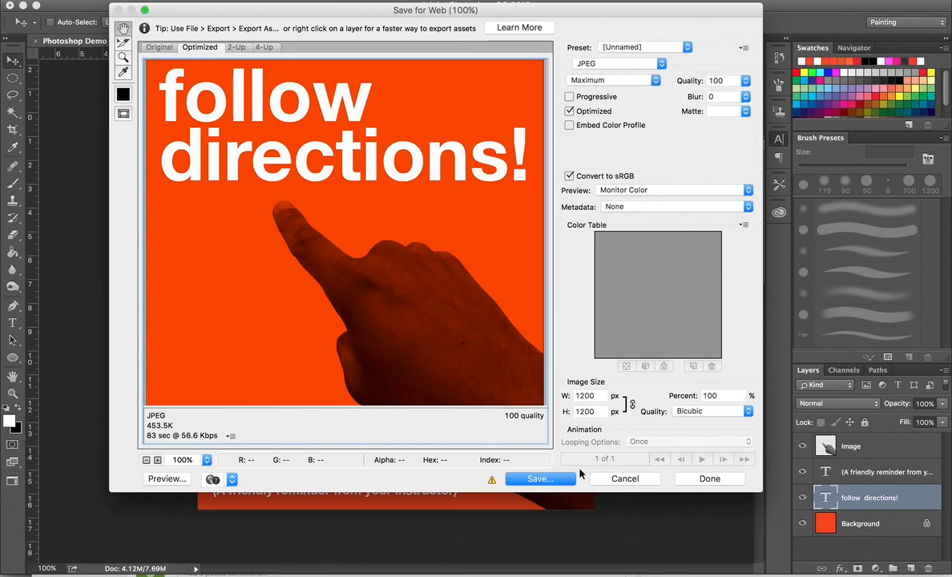
pyautogui.click(537, 479)
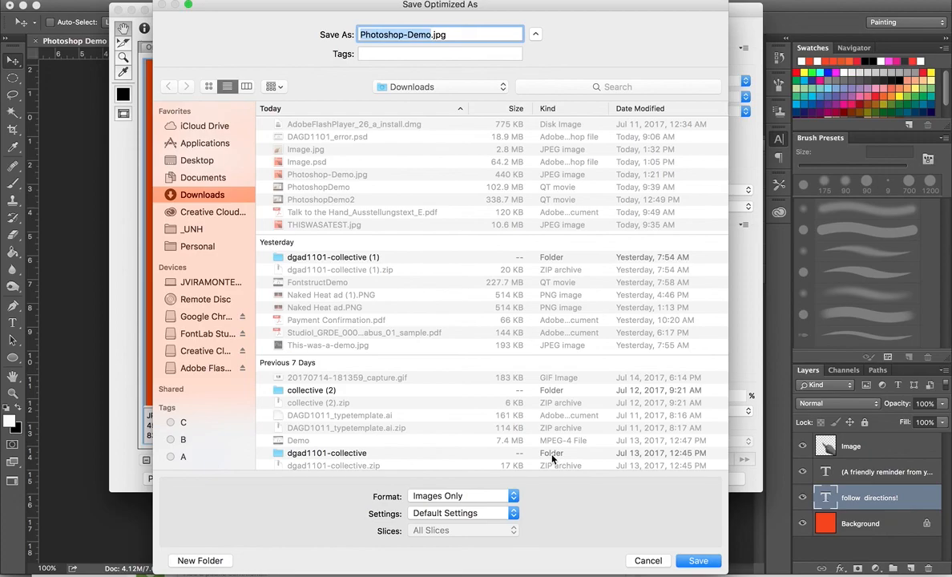
pyautogui.press('shift')
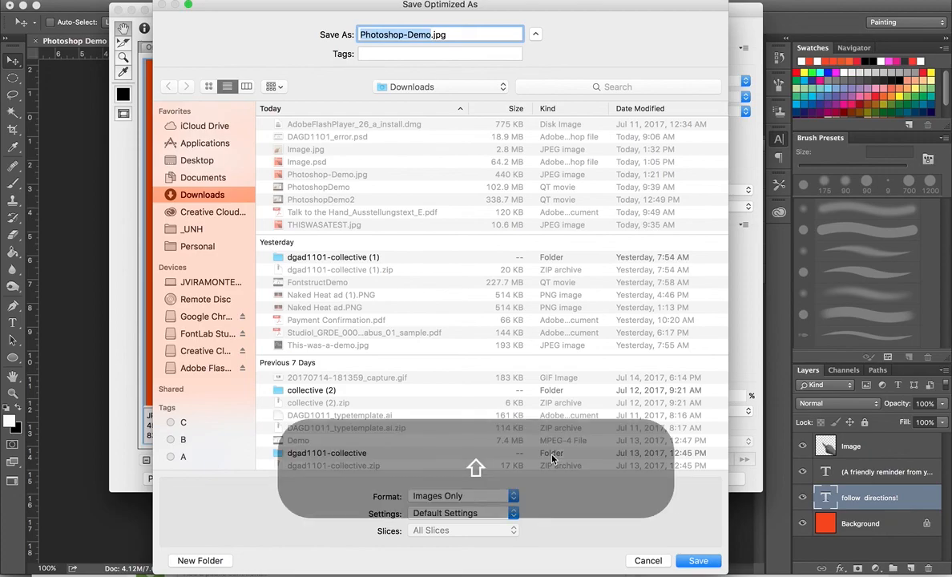
pyautogui.press('Right')
pyautogui.write('5')
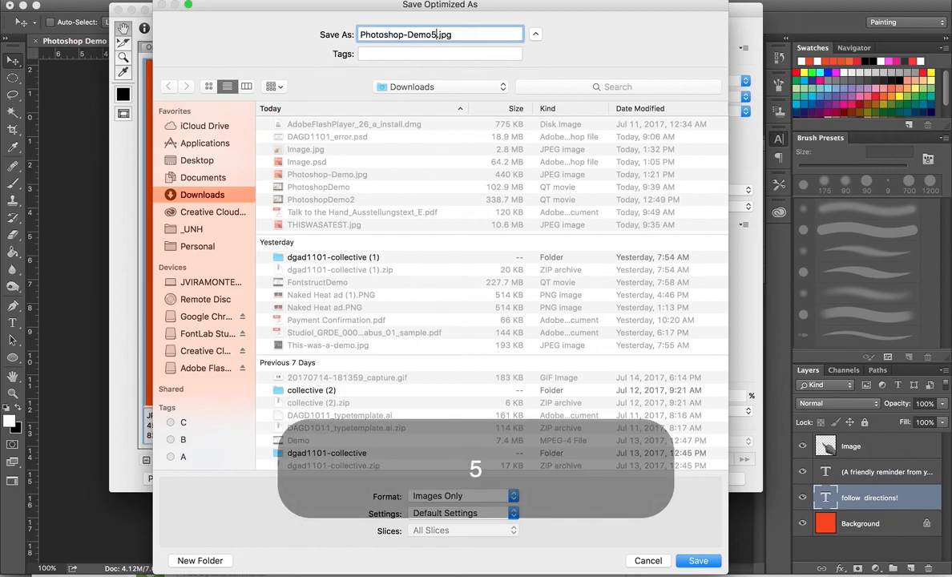
pyautogui.press('Return')
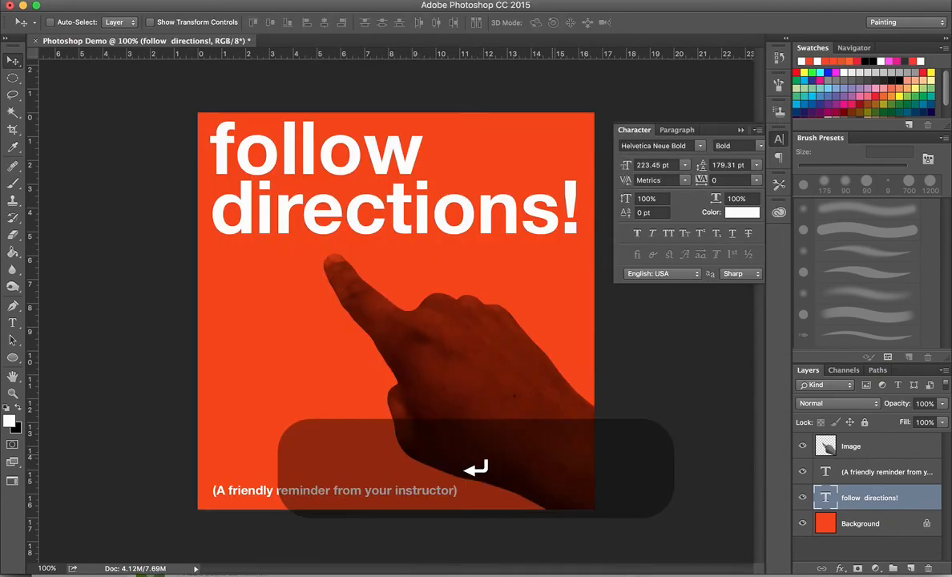